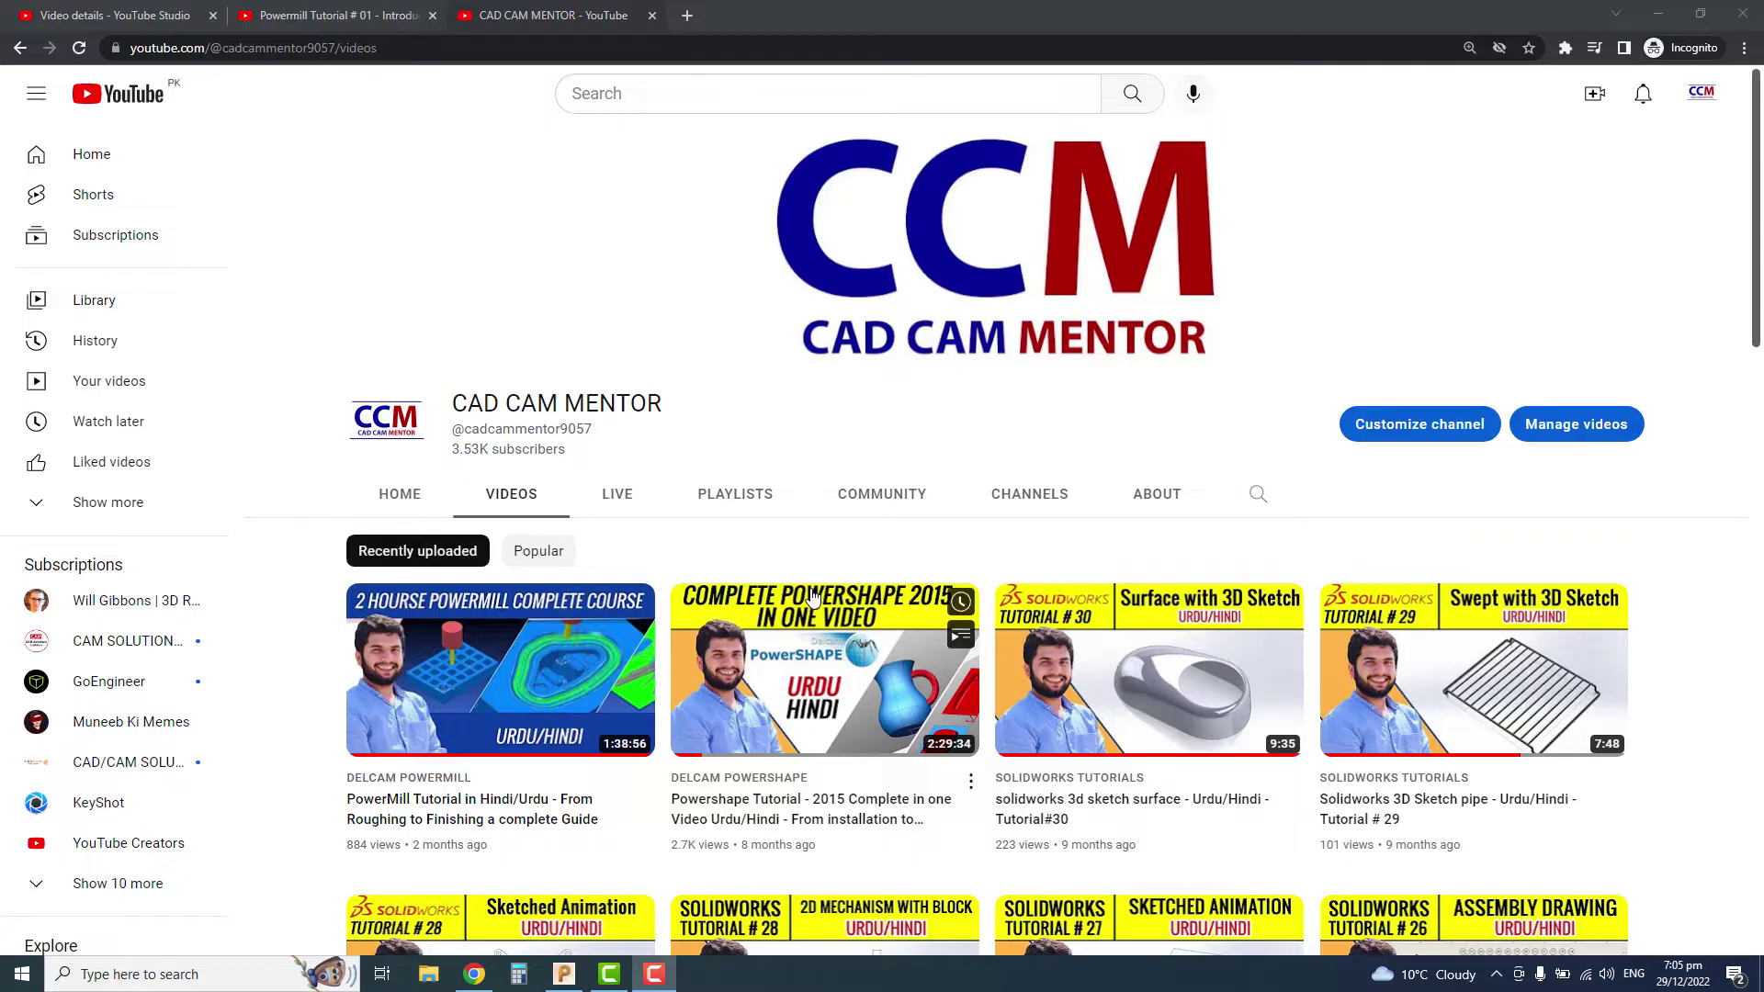
# Step: Look through the recently uploaded videos on the CAD CAM MENTOR channel page
pyautogui.scroll(-3, 827, 606)
pyautogui.scroll(3, 812, 614)
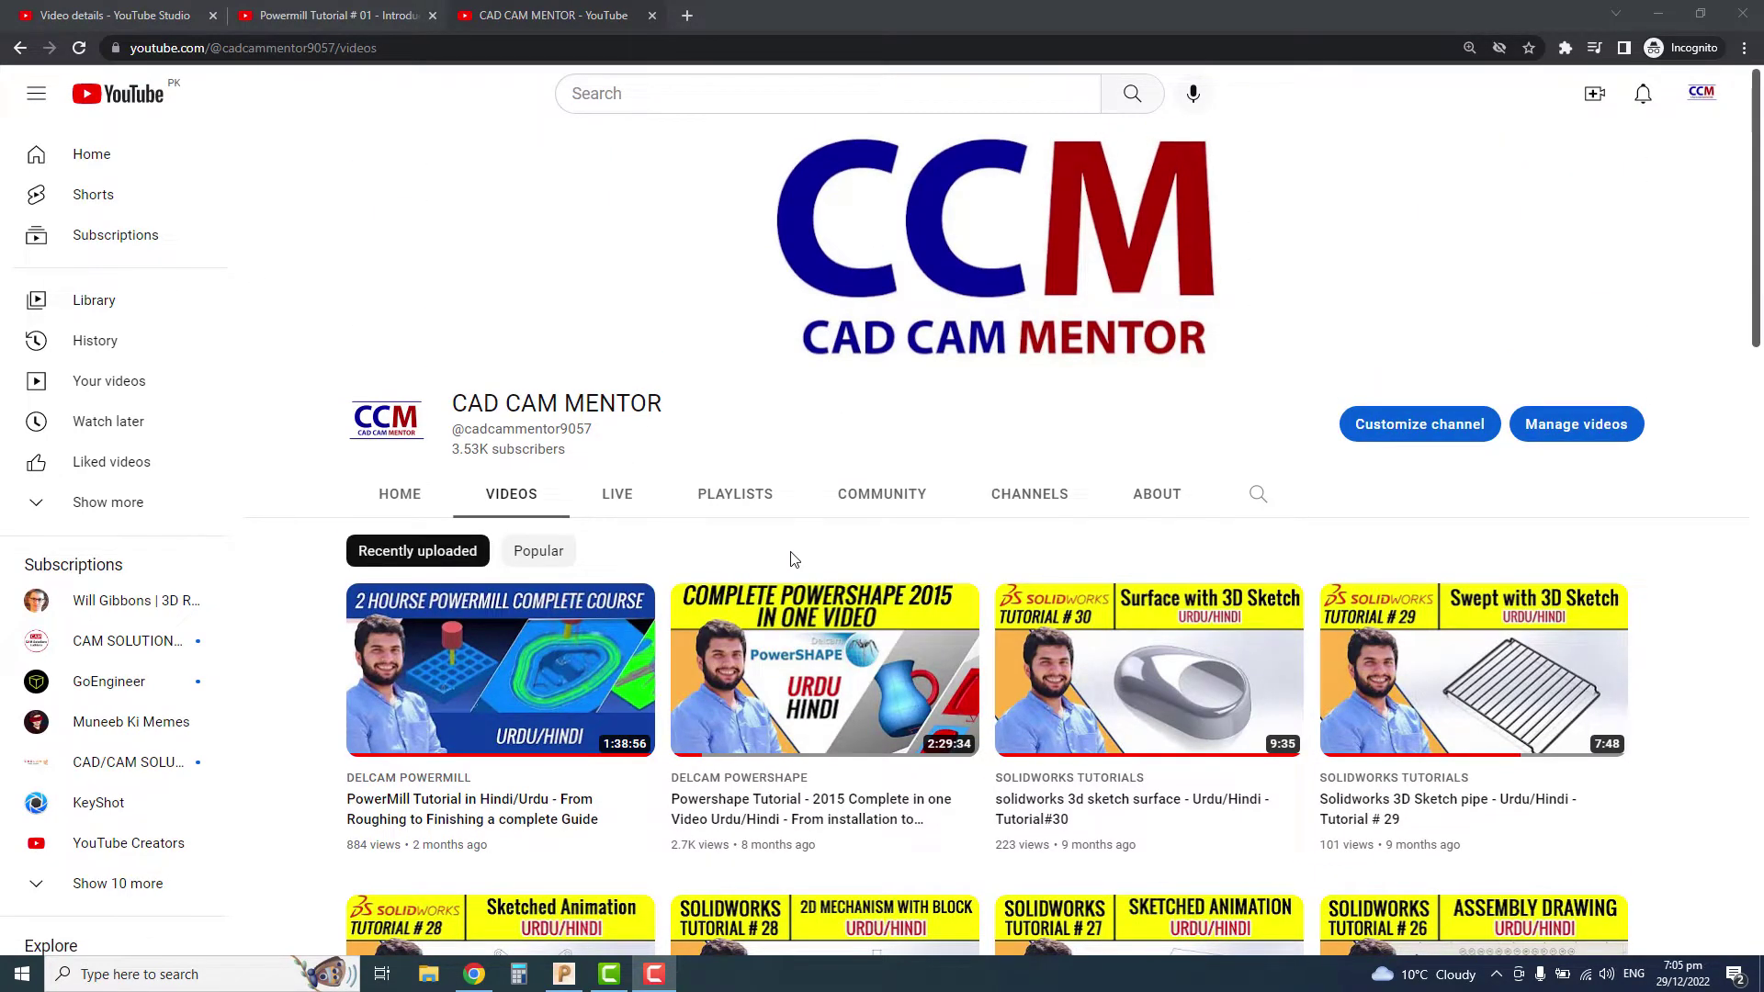
pyautogui.scroll(-5, 794, 559)
pyautogui.scroll(5, 797, 681)
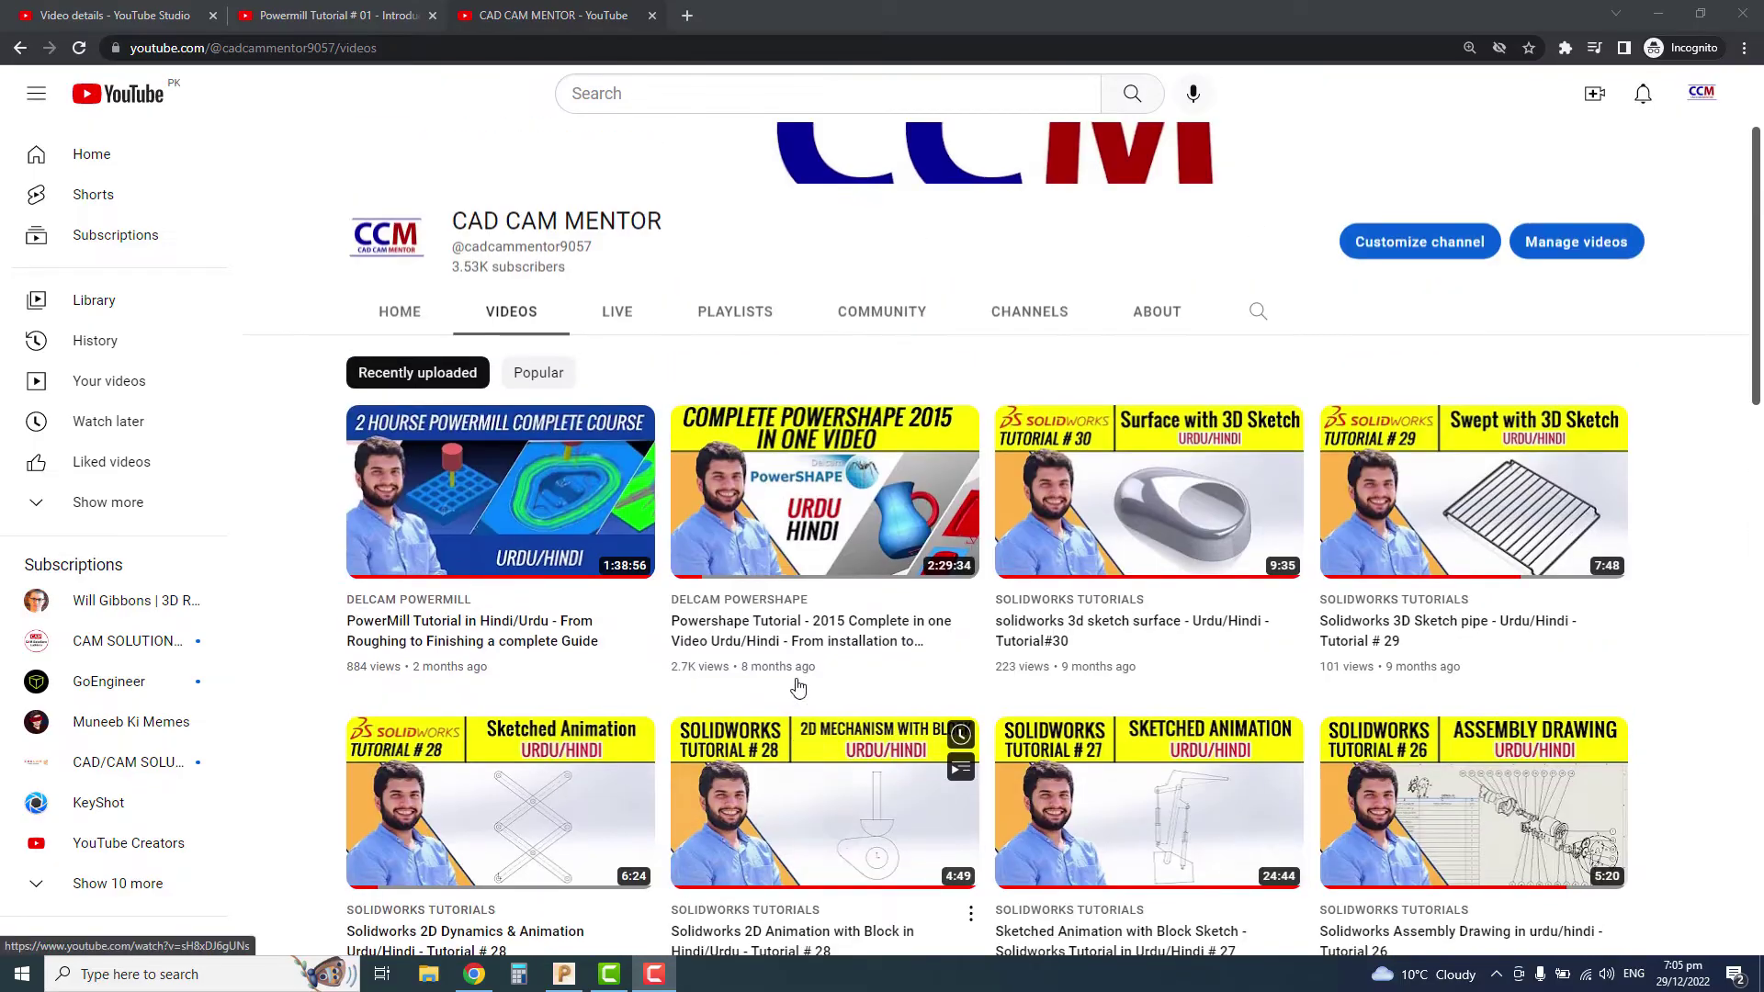
pyautogui.scroll(-6, 798, 685)
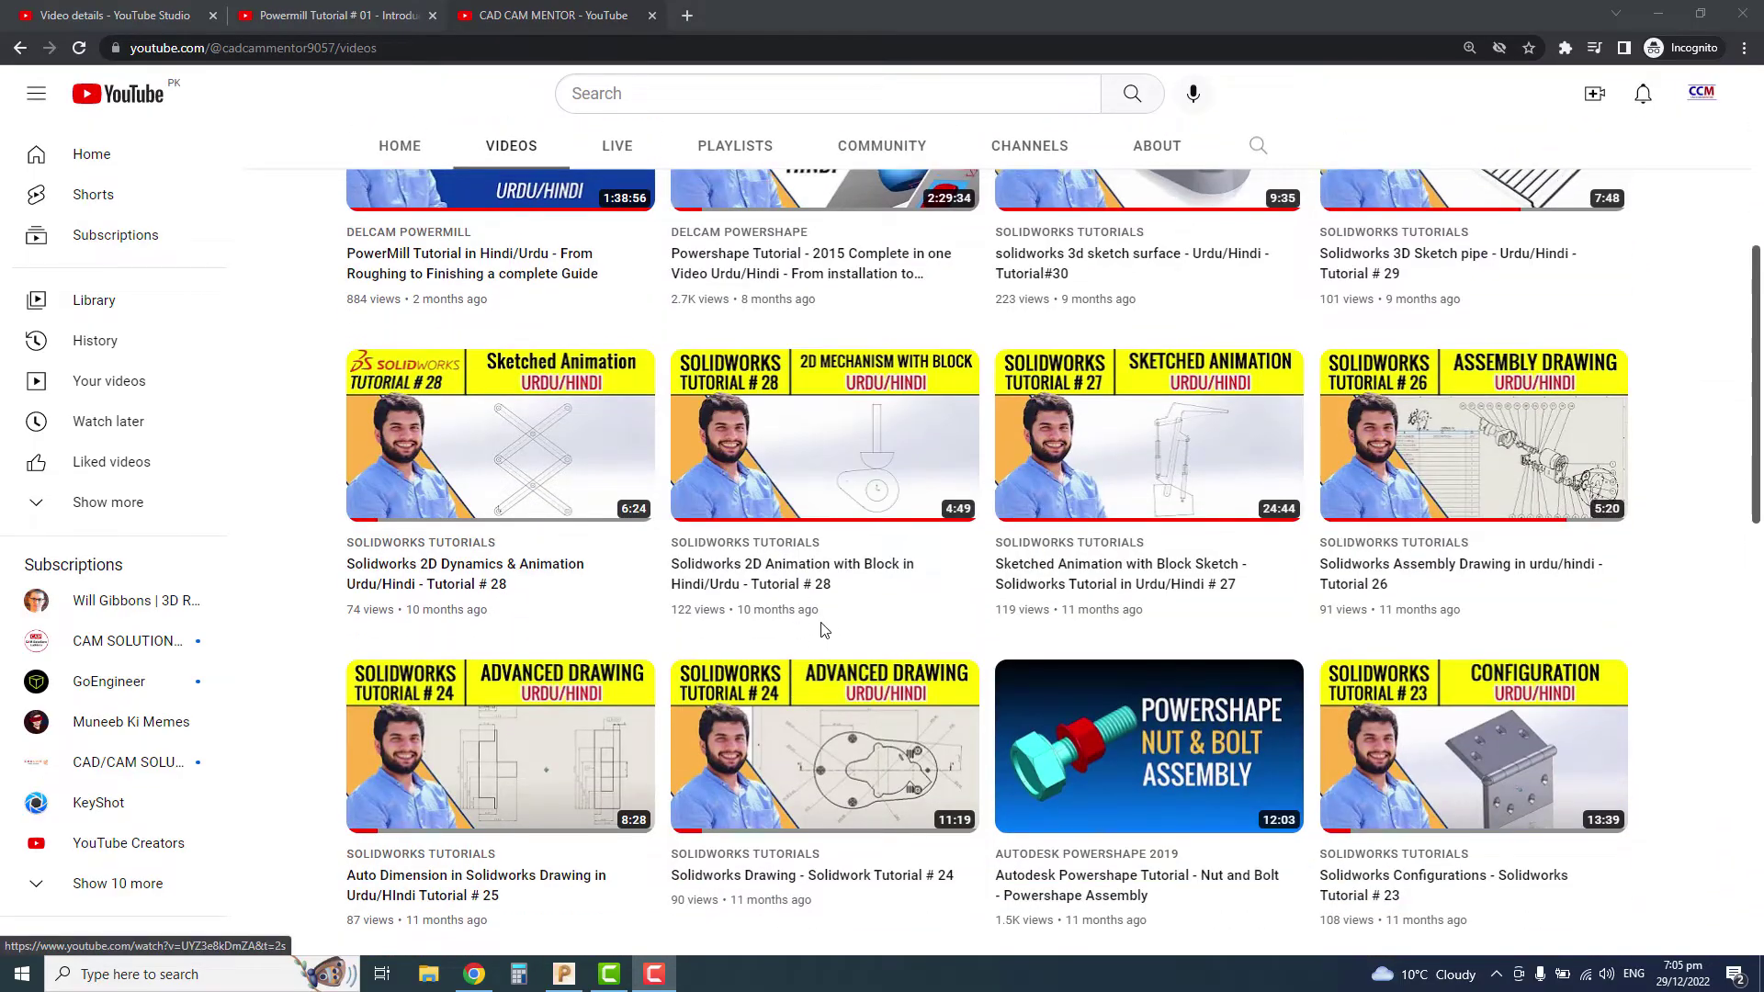
pyautogui.scroll(6, 819, 630)
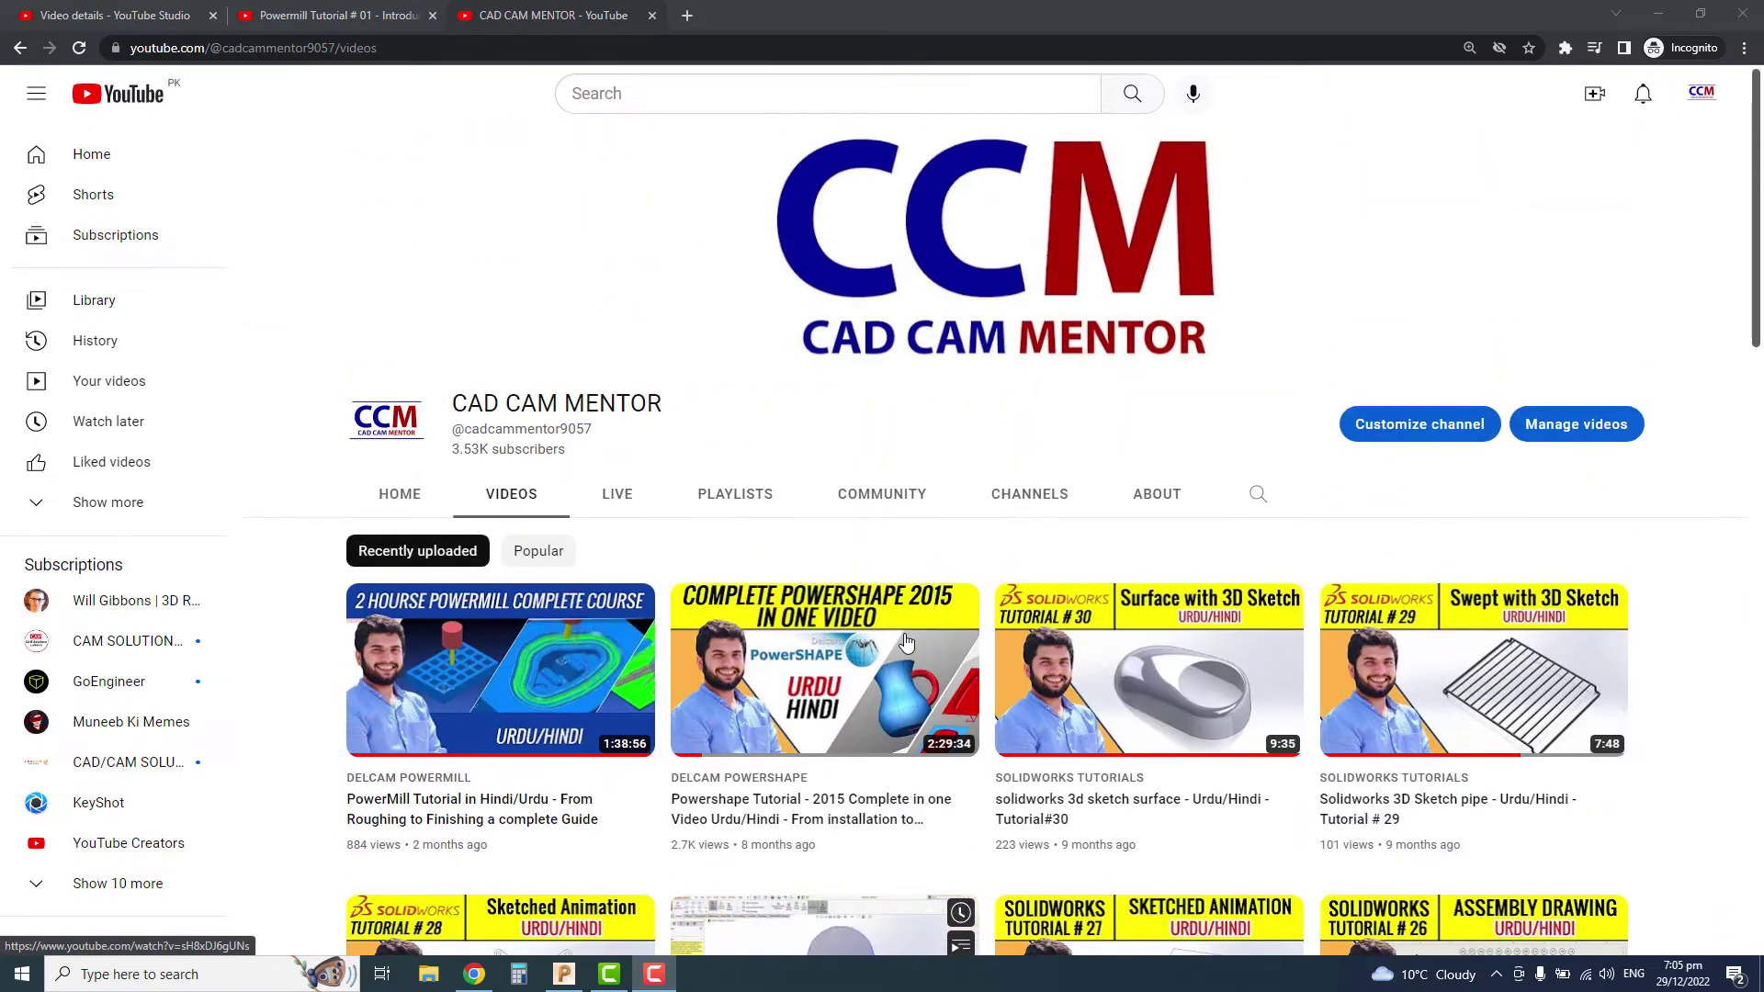
pyautogui.scroll(-4, 900, 641)
pyautogui.scroll(5, 897, 641)
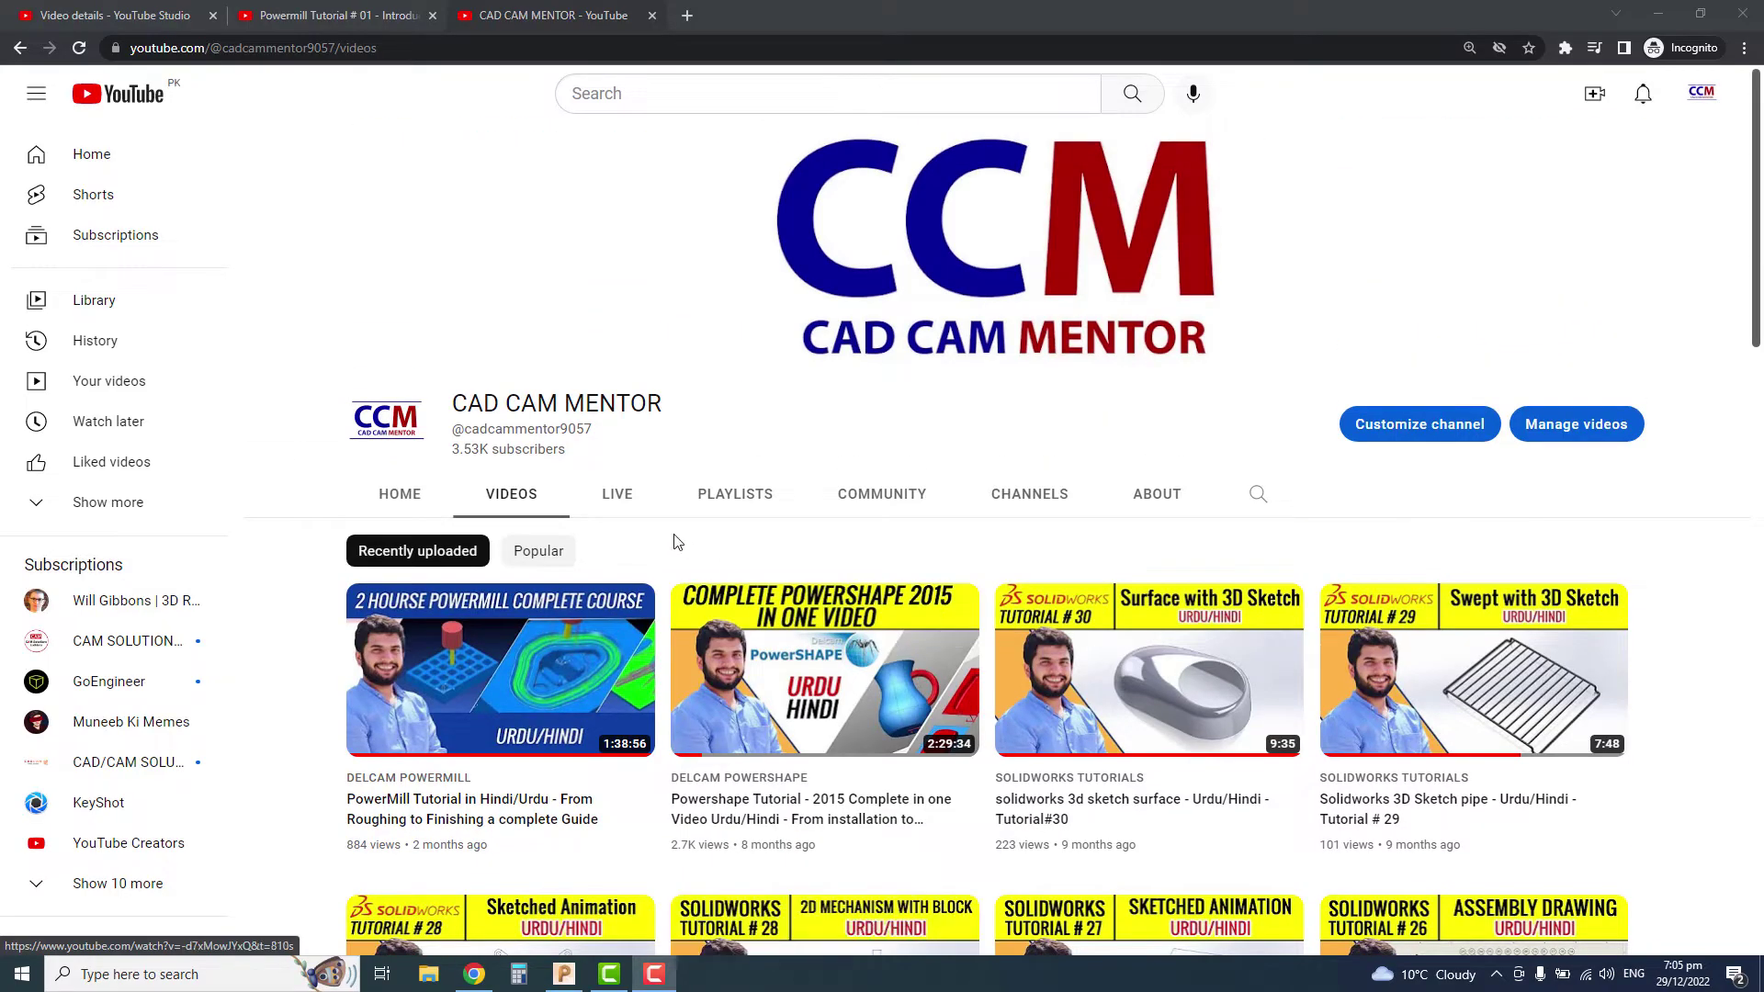
# Step: Show the channel's created playlists and open the Delcam PowerMill playlist
pyautogui.click(728, 505)
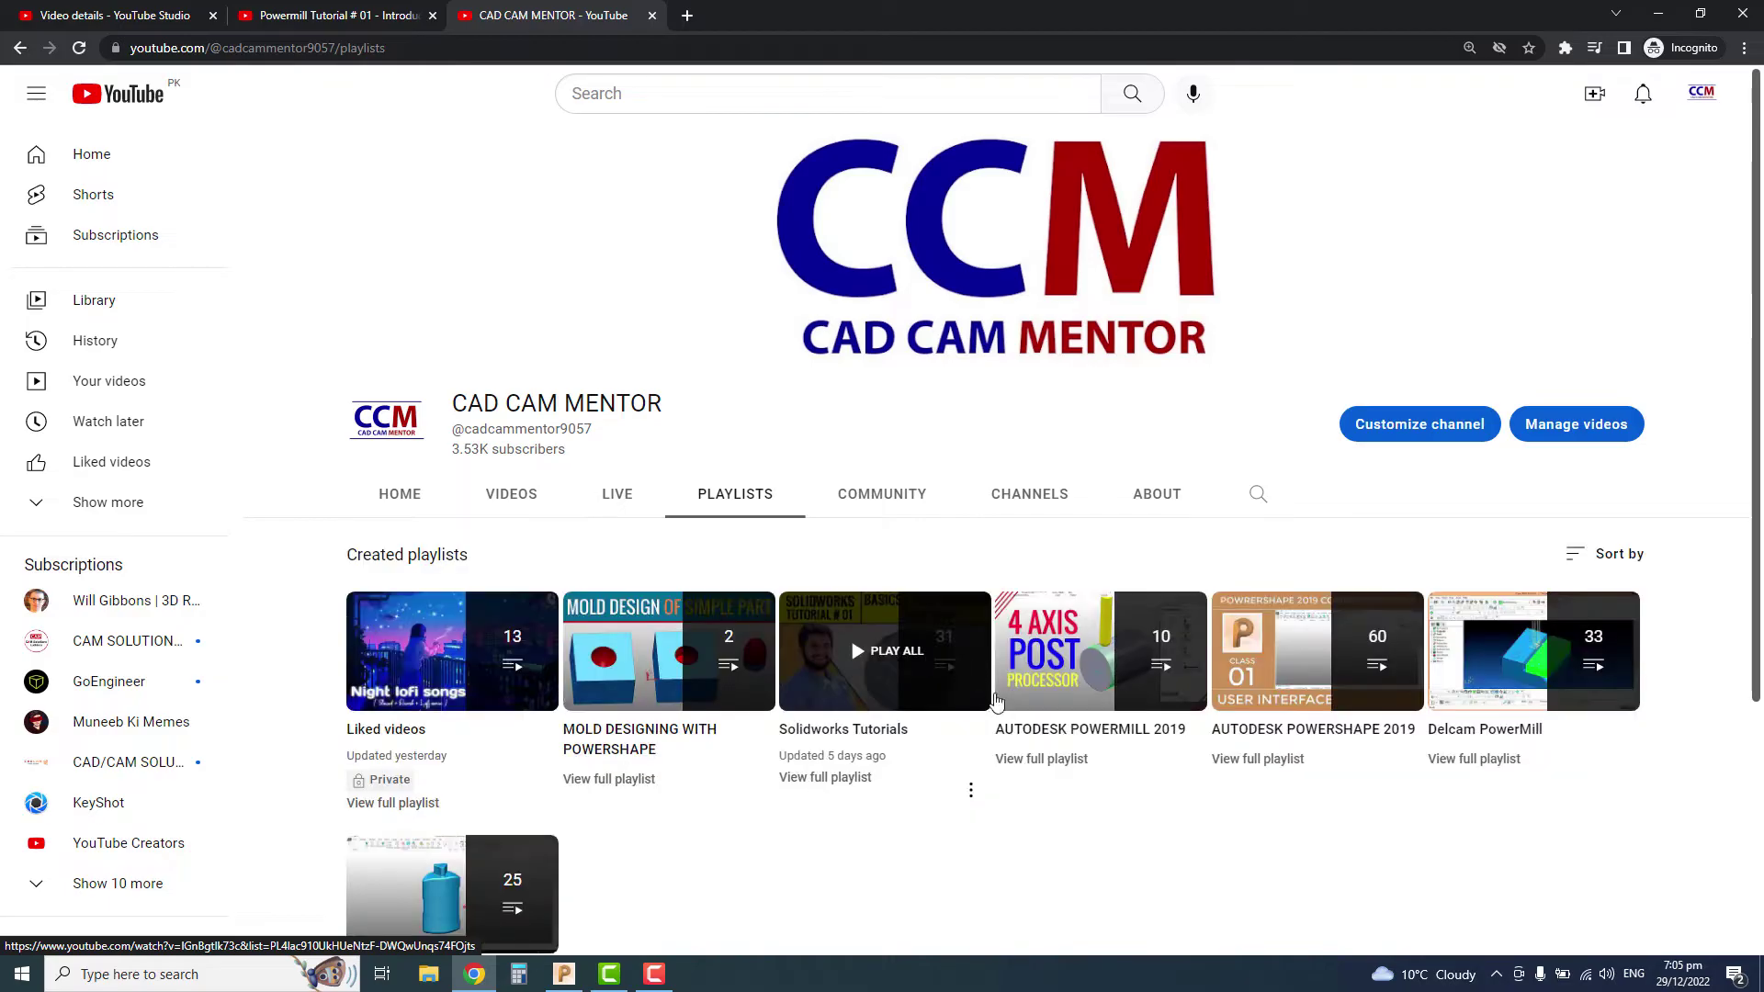
pyautogui.scroll(-1, 1470, 735)
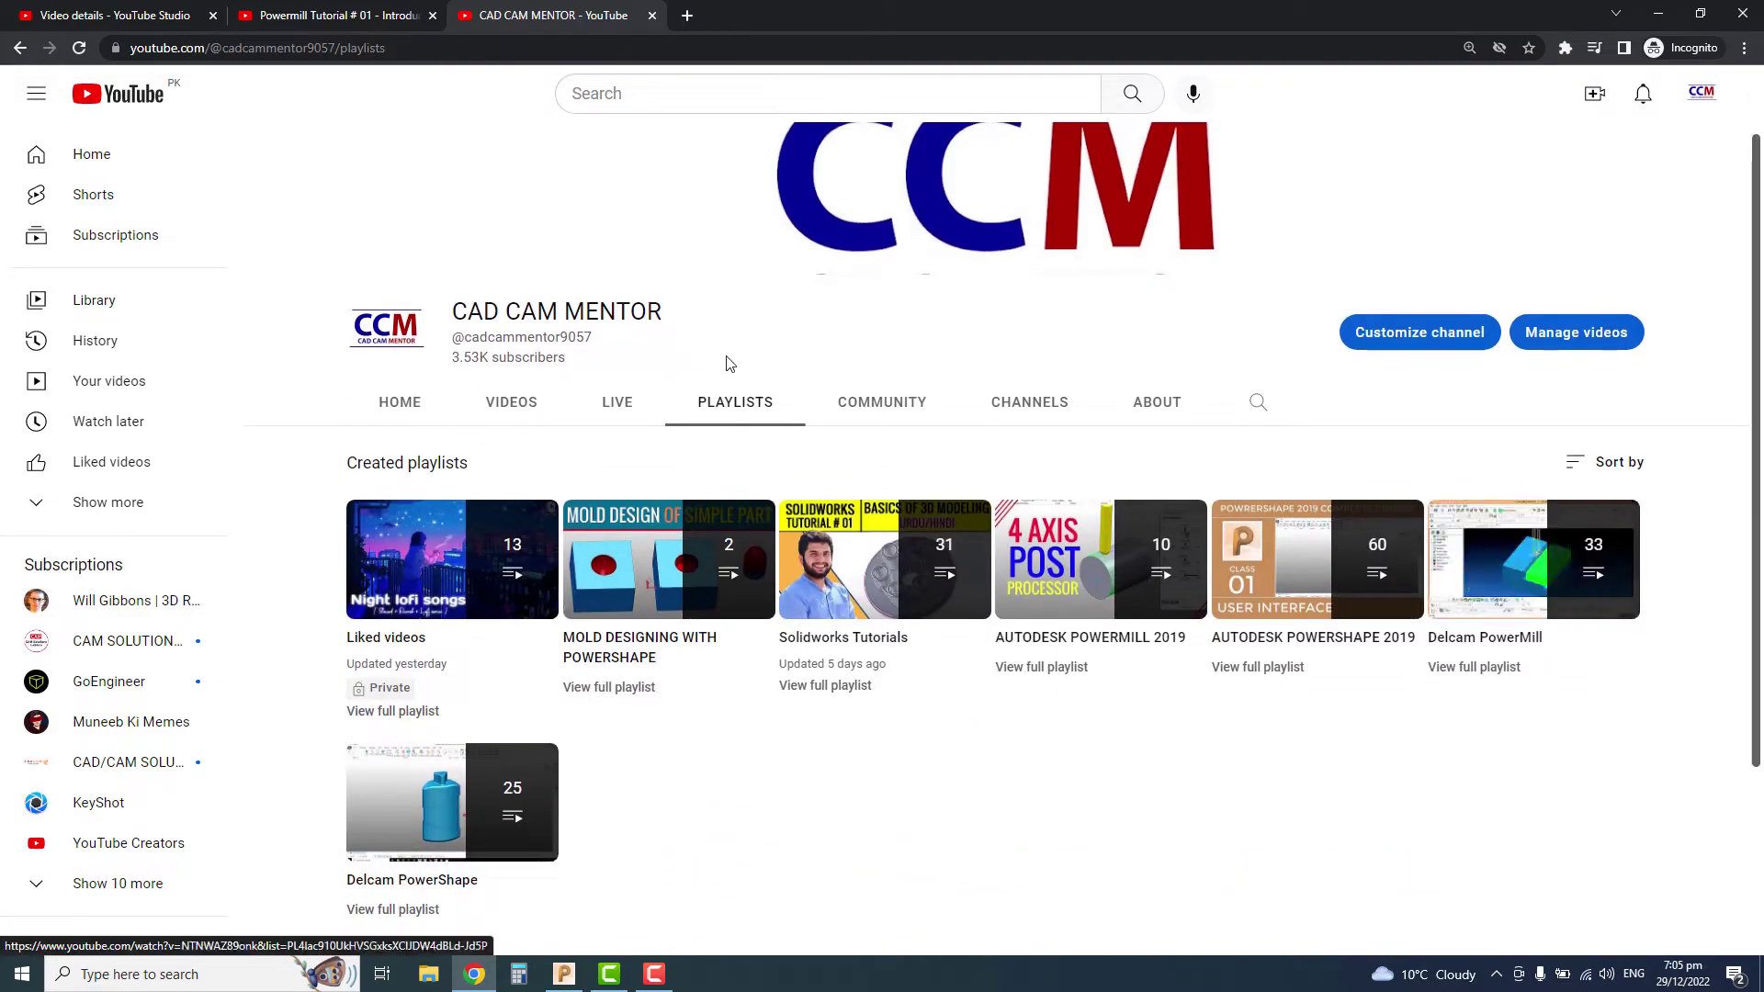
pyautogui.scroll(1, 827, 441)
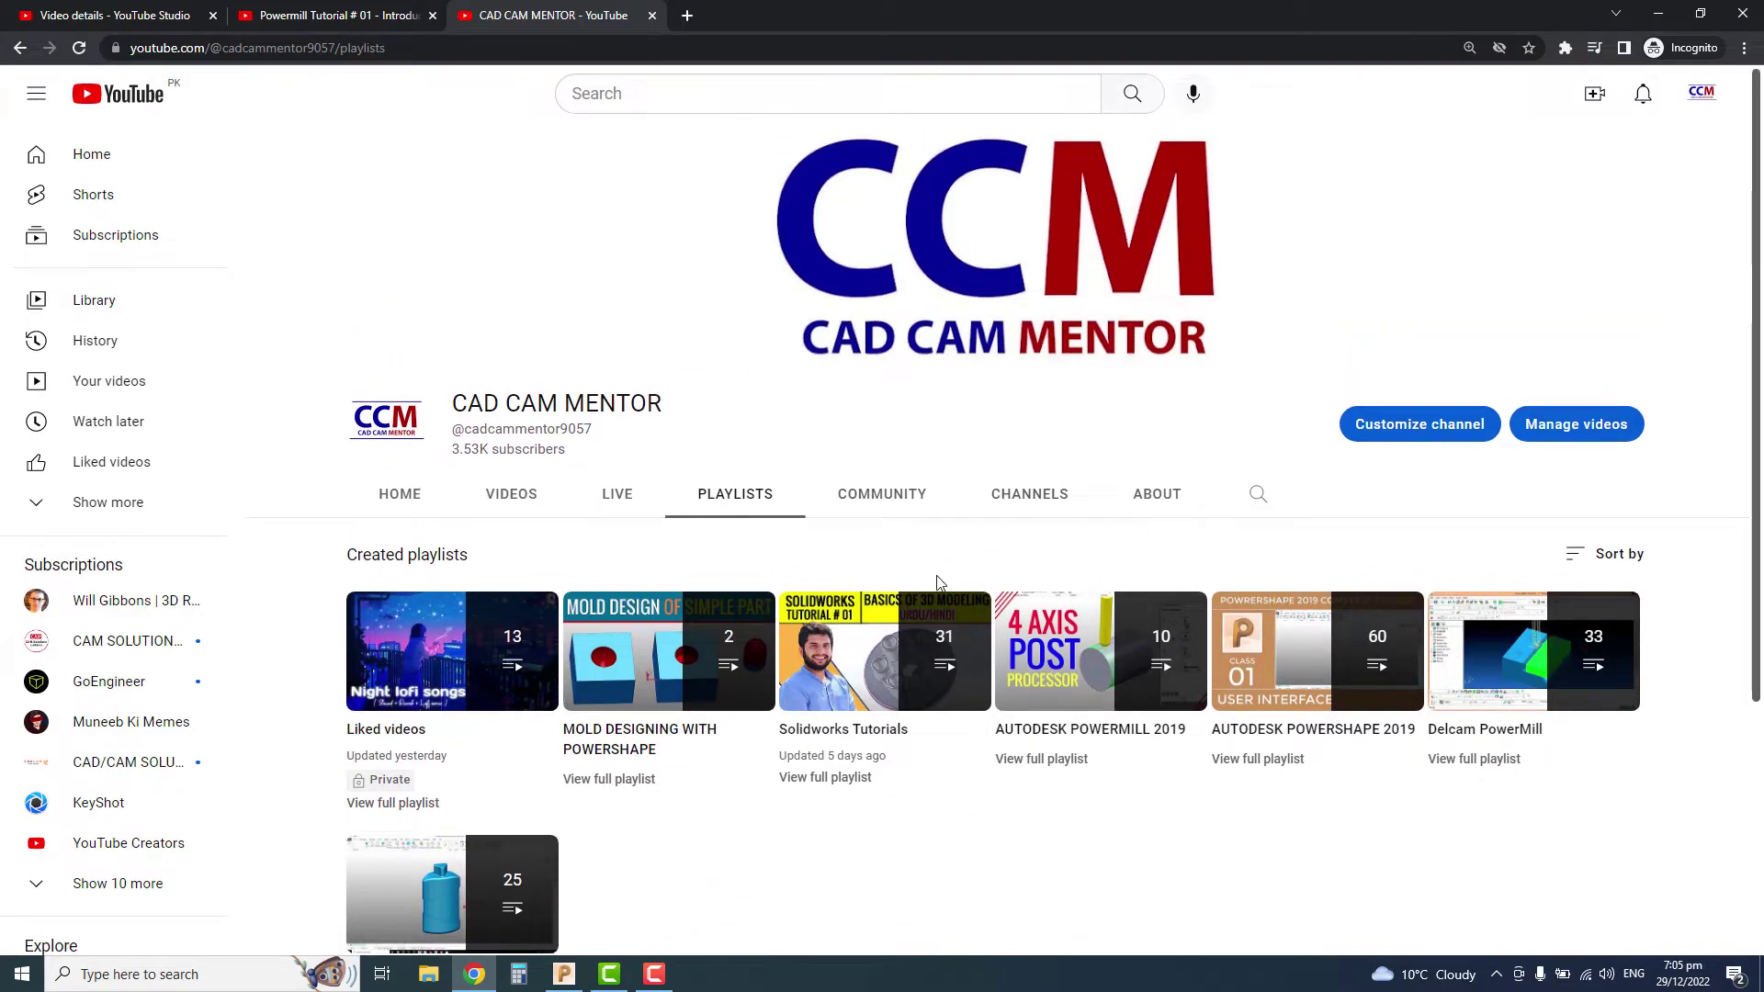
pyautogui.click(1504, 659)
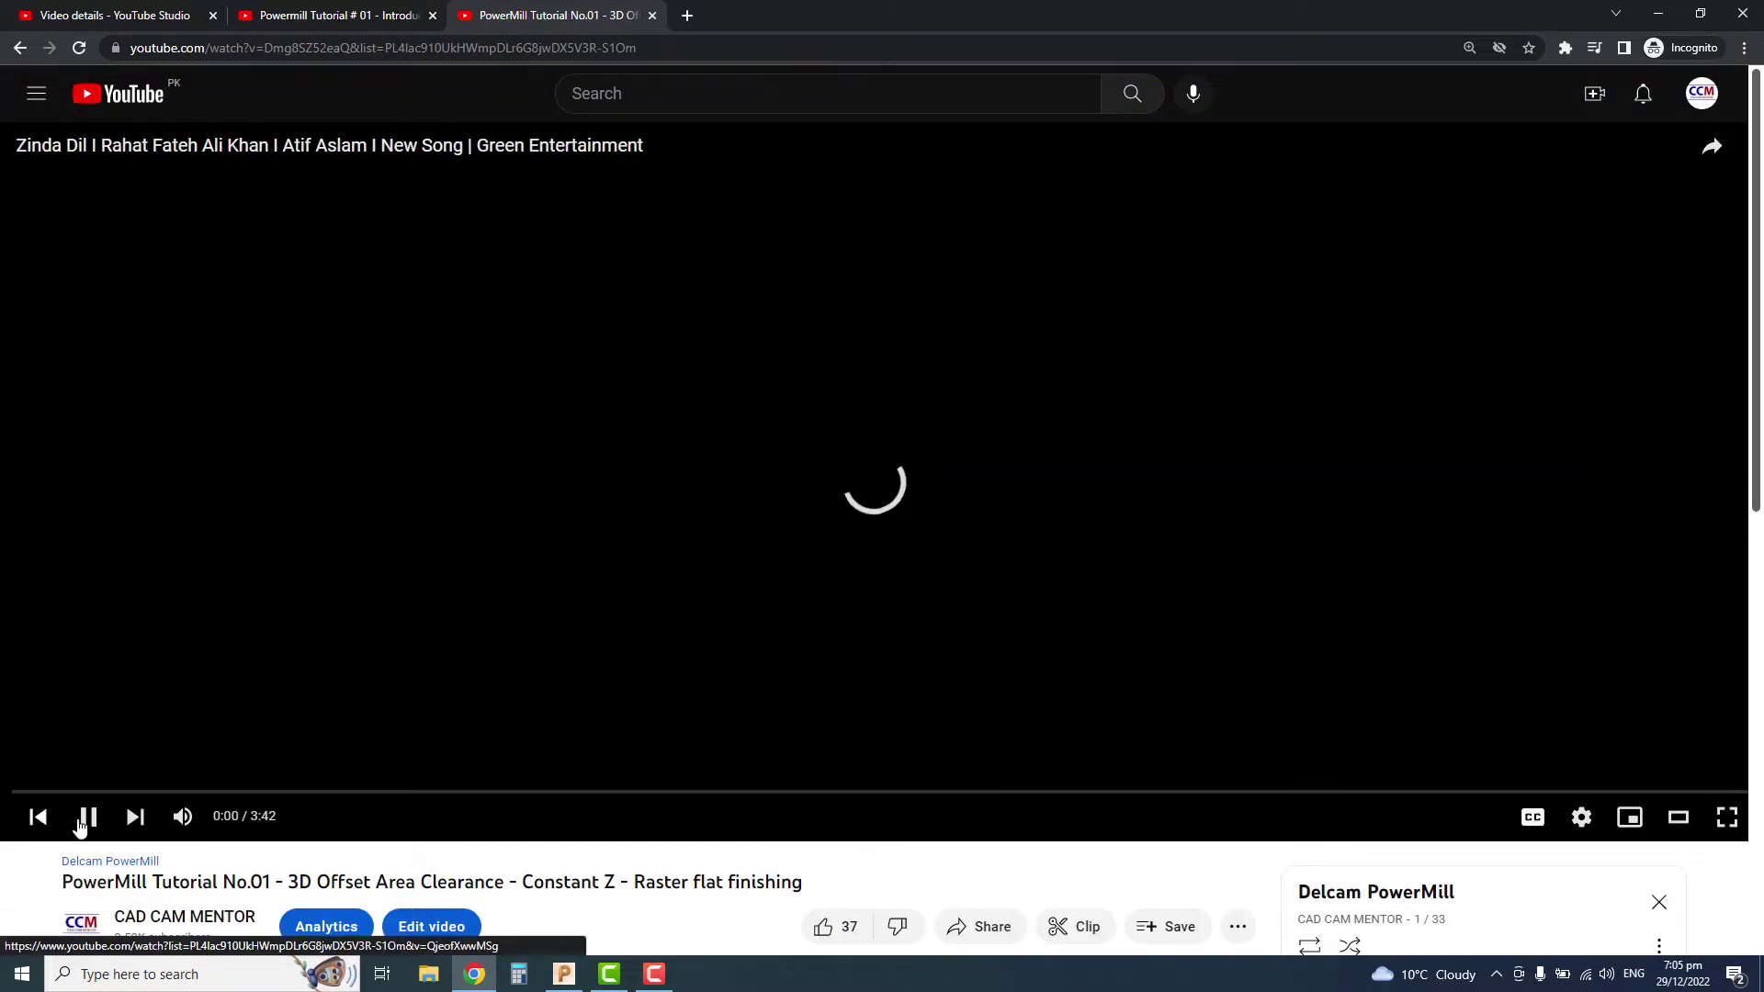
# Step: Look through the tutorials in the Delcam PowerMill playlist from the first video to the last
pyautogui.scroll(-7, 1198, 536)
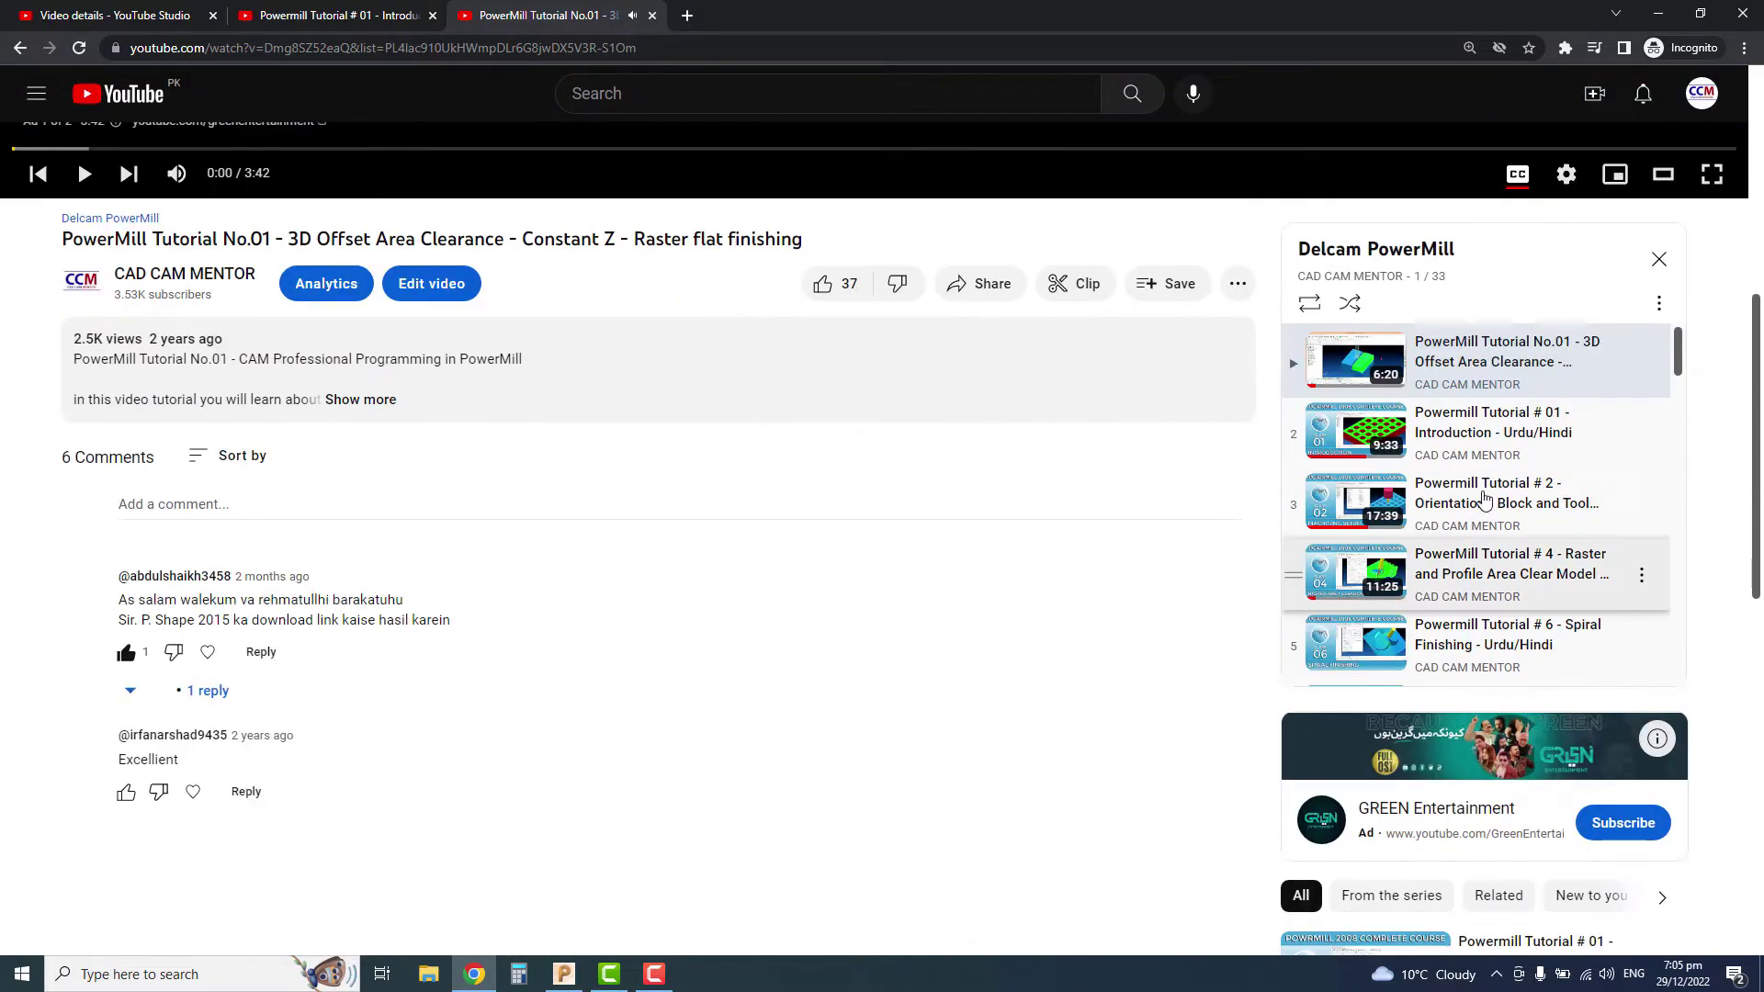
pyautogui.scroll(-10, 1387, 579)
pyautogui.scroll(-8, 1474, 532)
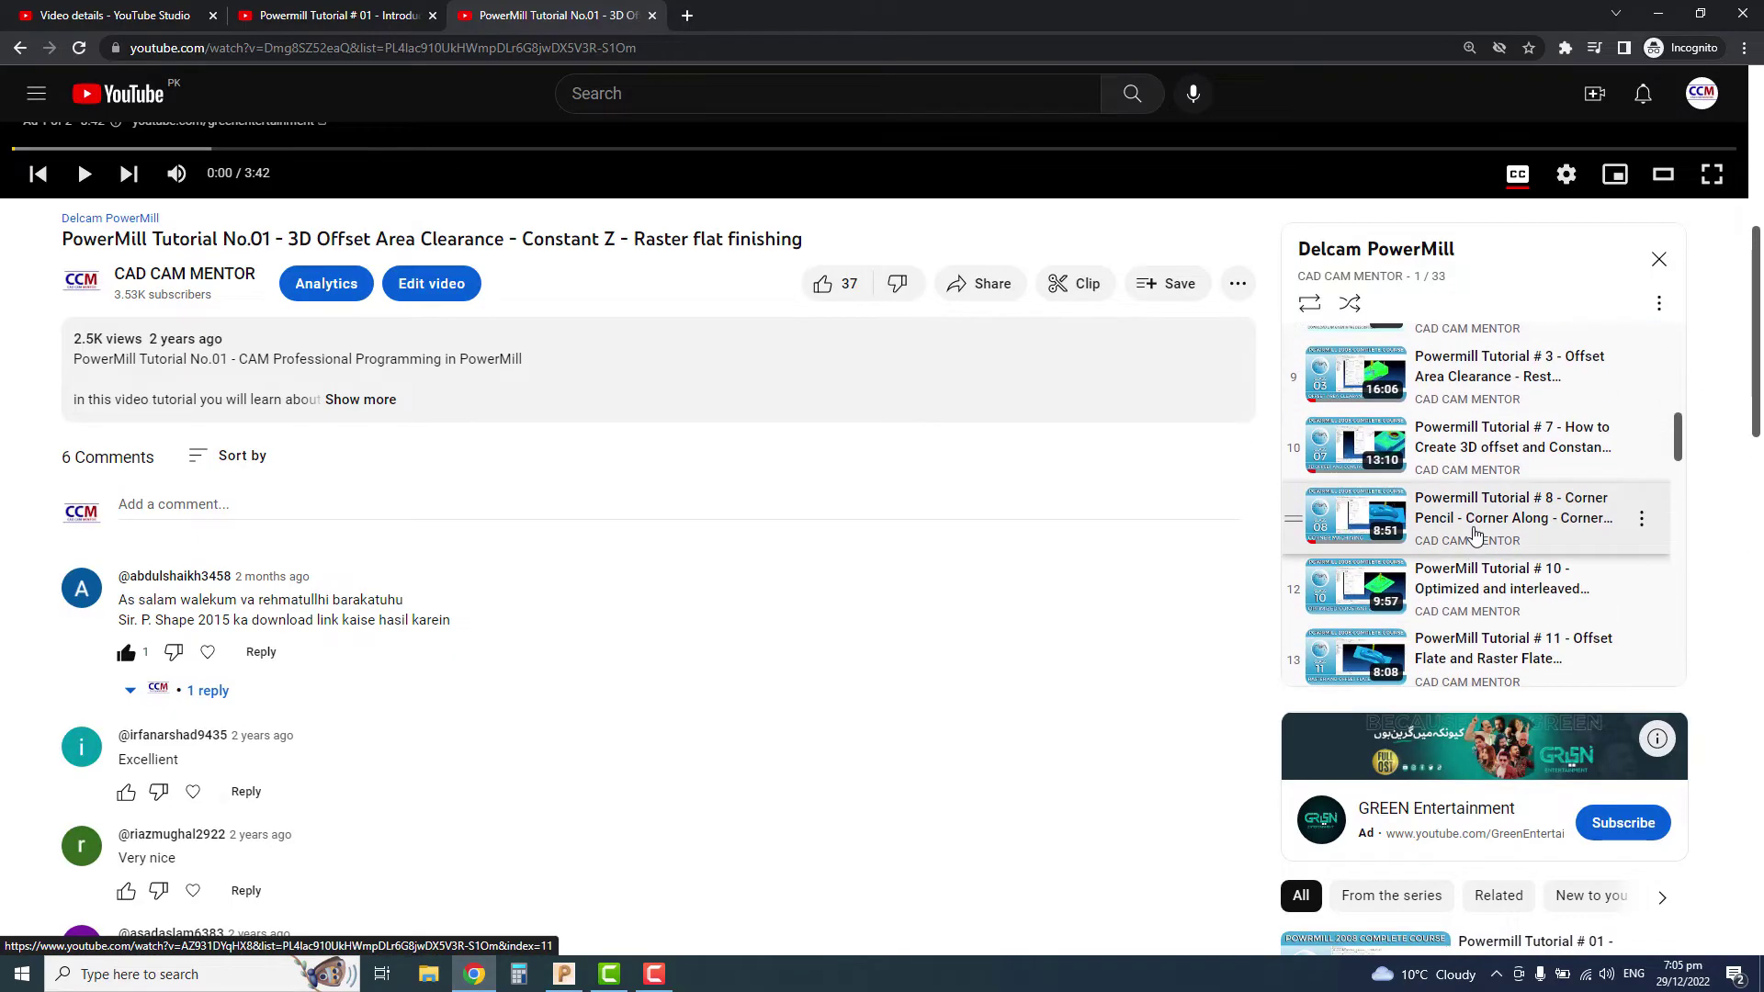
pyautogui.scroll(-4, 1471, 567)
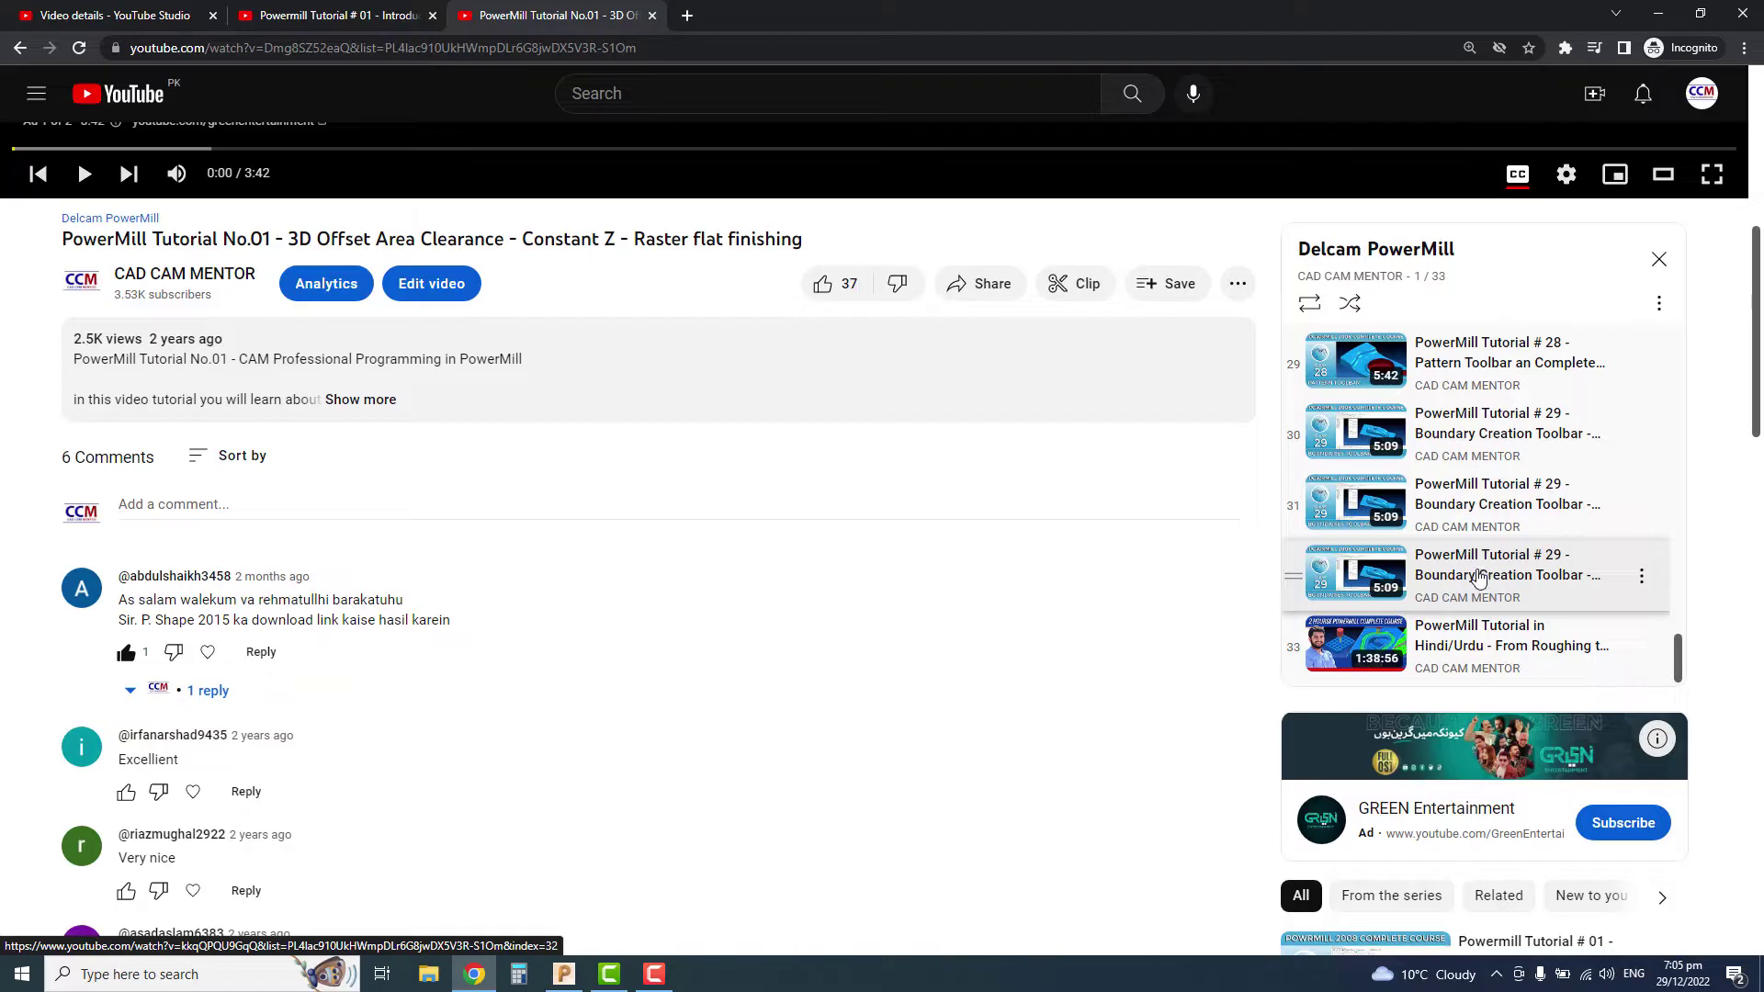
pyautogui.scroll(20, 1477, 577)
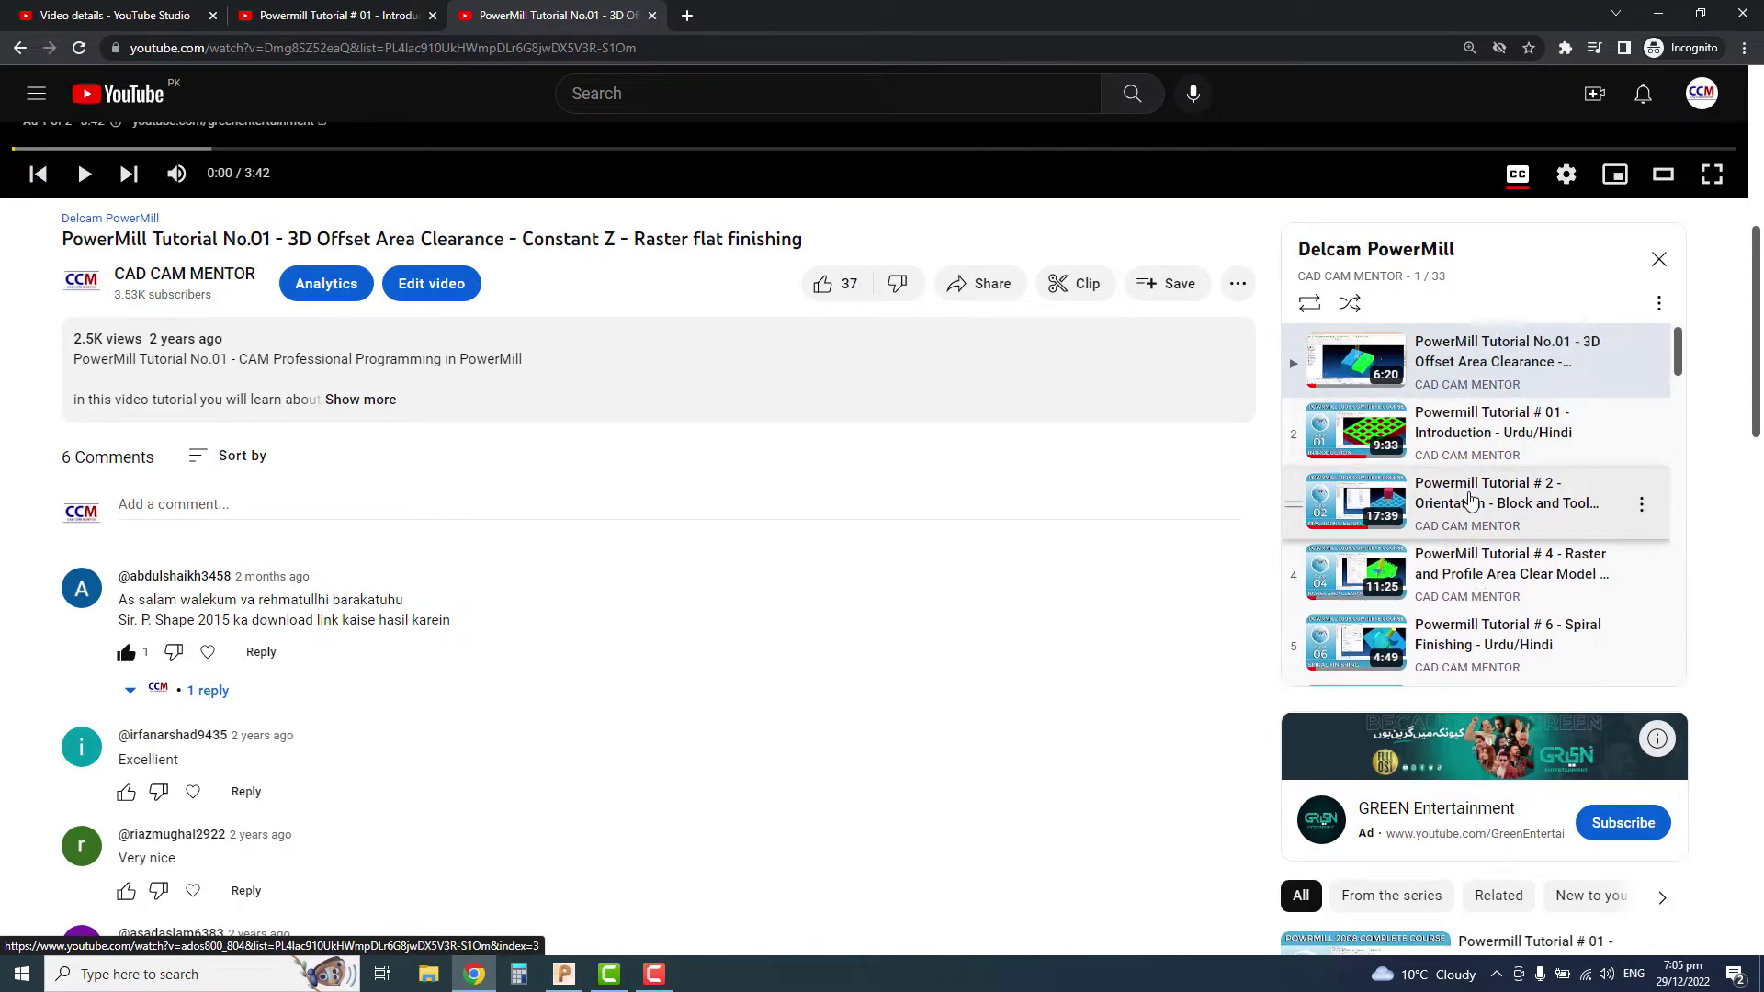
pyautogui.scroll(-3, 1471, 499)
pyautogui.scroll(3, 1471, 499)
pyautogui.scroll(-1, 1471, 496)
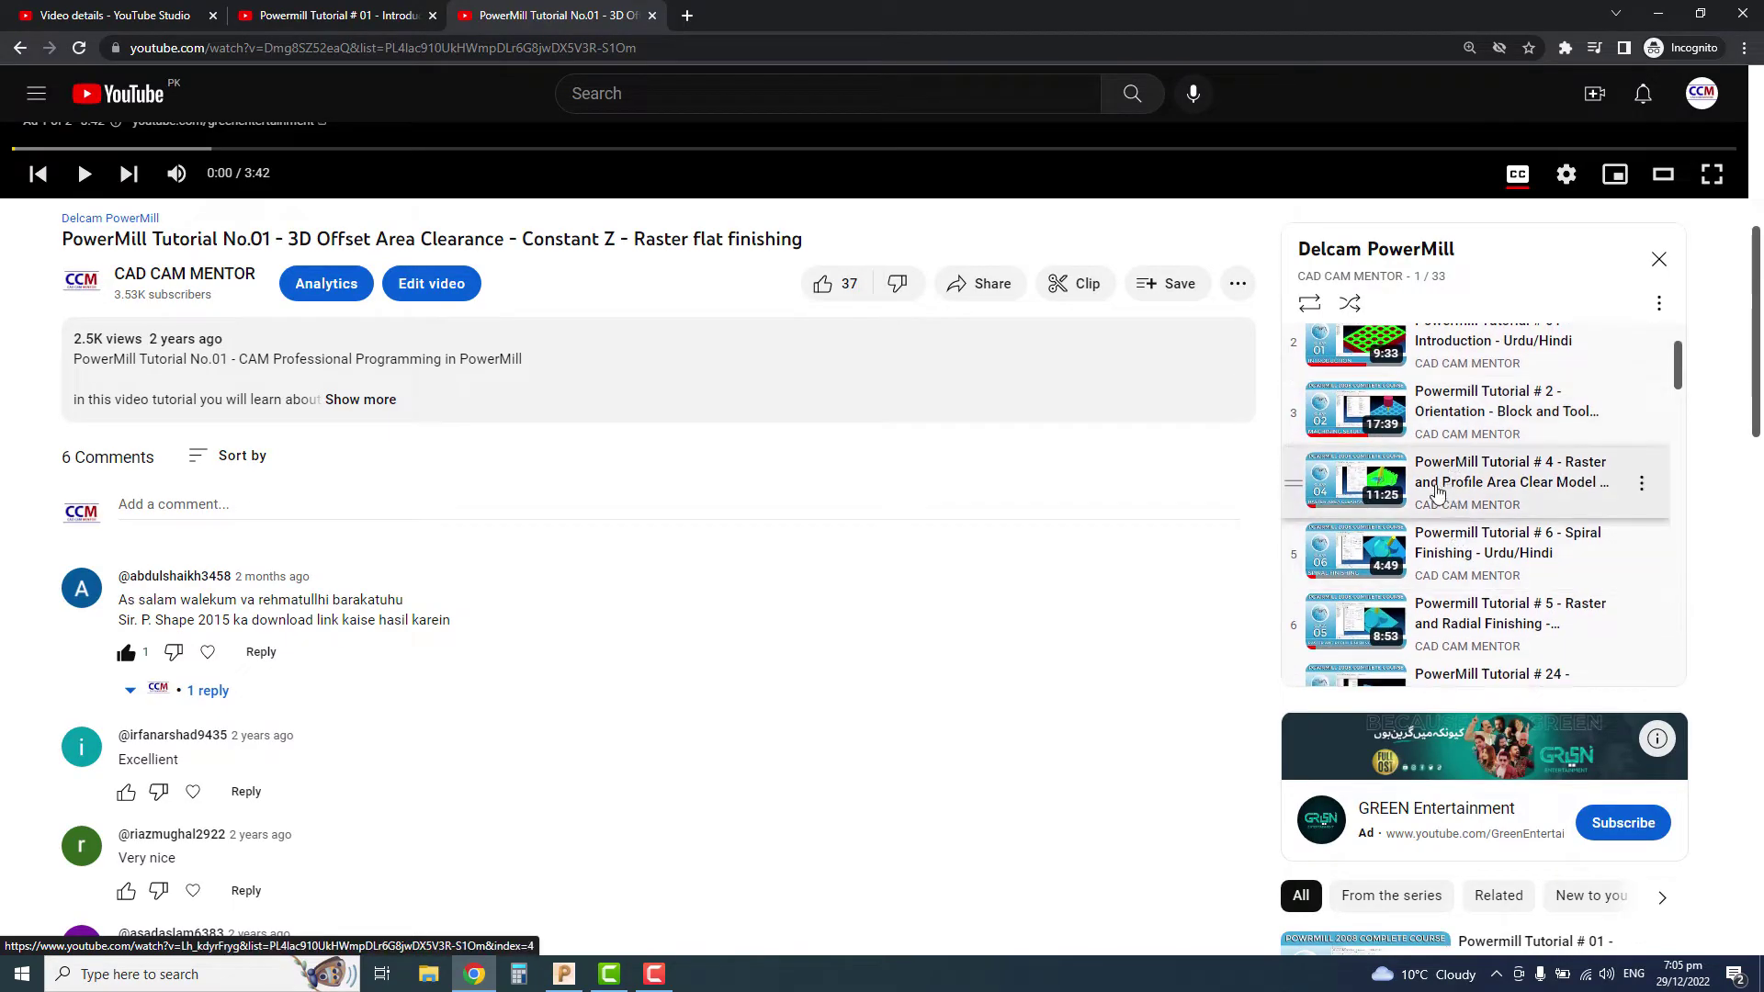
pyautogui.scroll(2, 1470, 492)
pyautogui.scroll(5, 1231, 583)
pyautogui.scroll(3, 1220, 599)
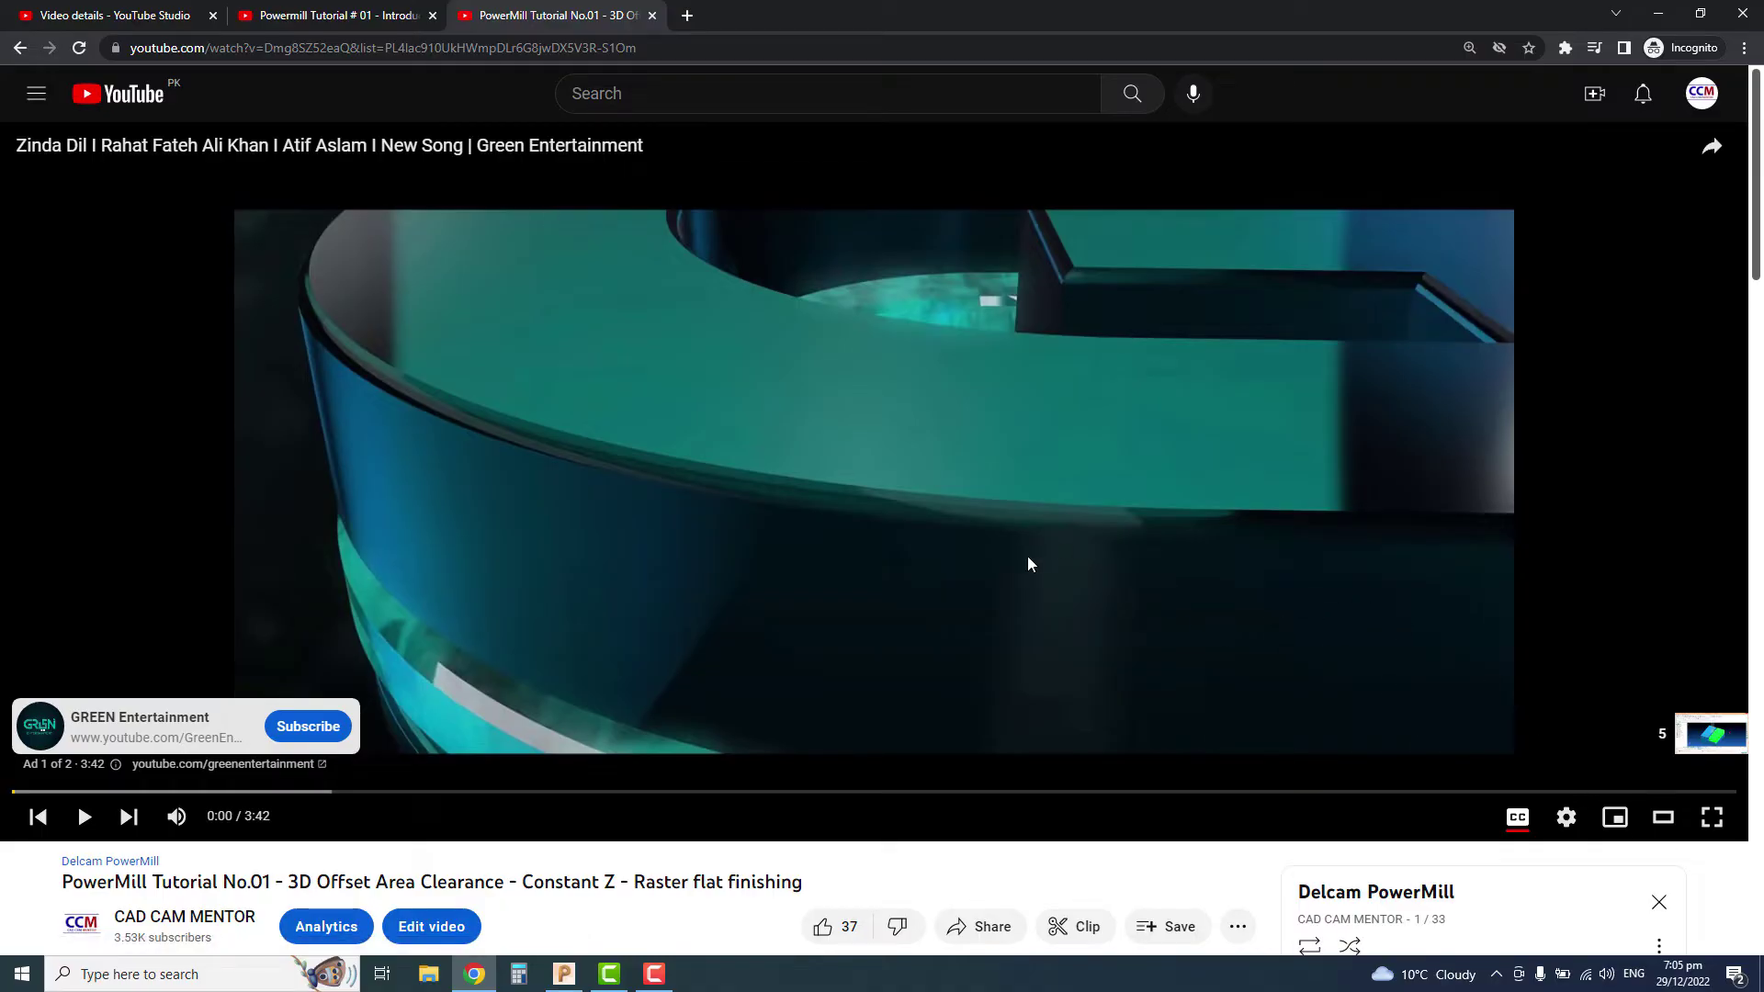
pyautogui.scroll(-2, 1027, 555)
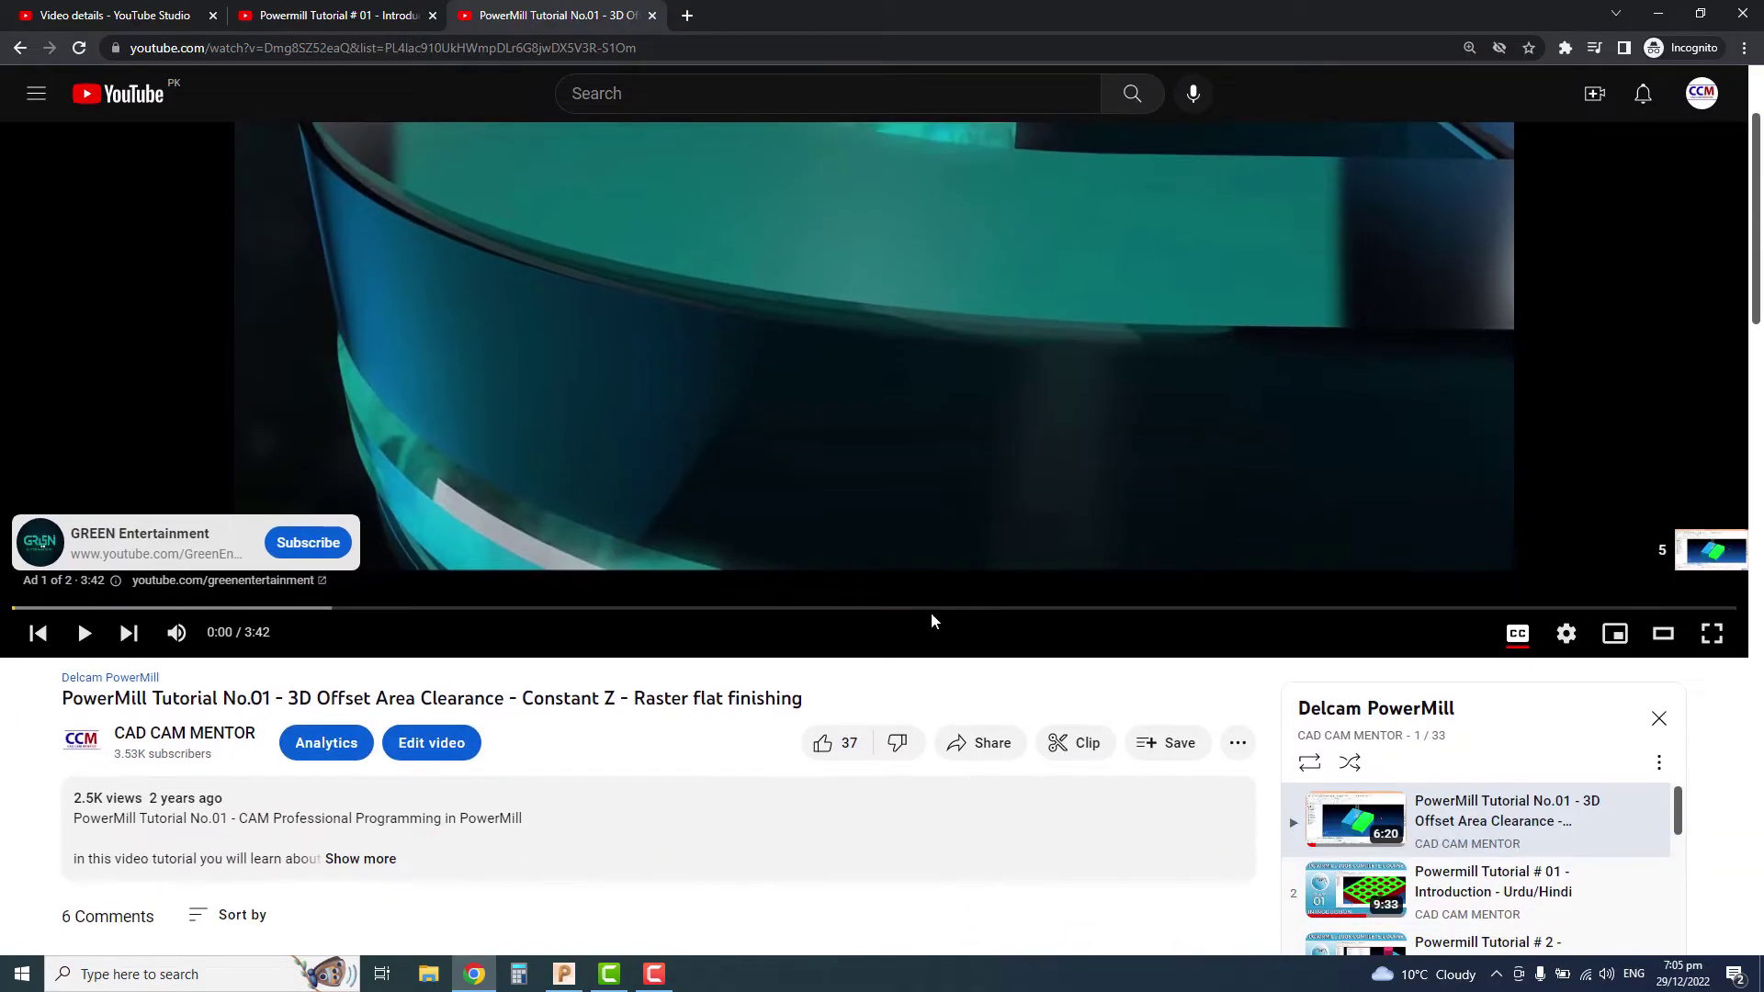
# Step: Switch to Autodesk PowerMill and examine the available command groups from Setup through View, ending on the Home commands
pyautogui.click(564, 974)
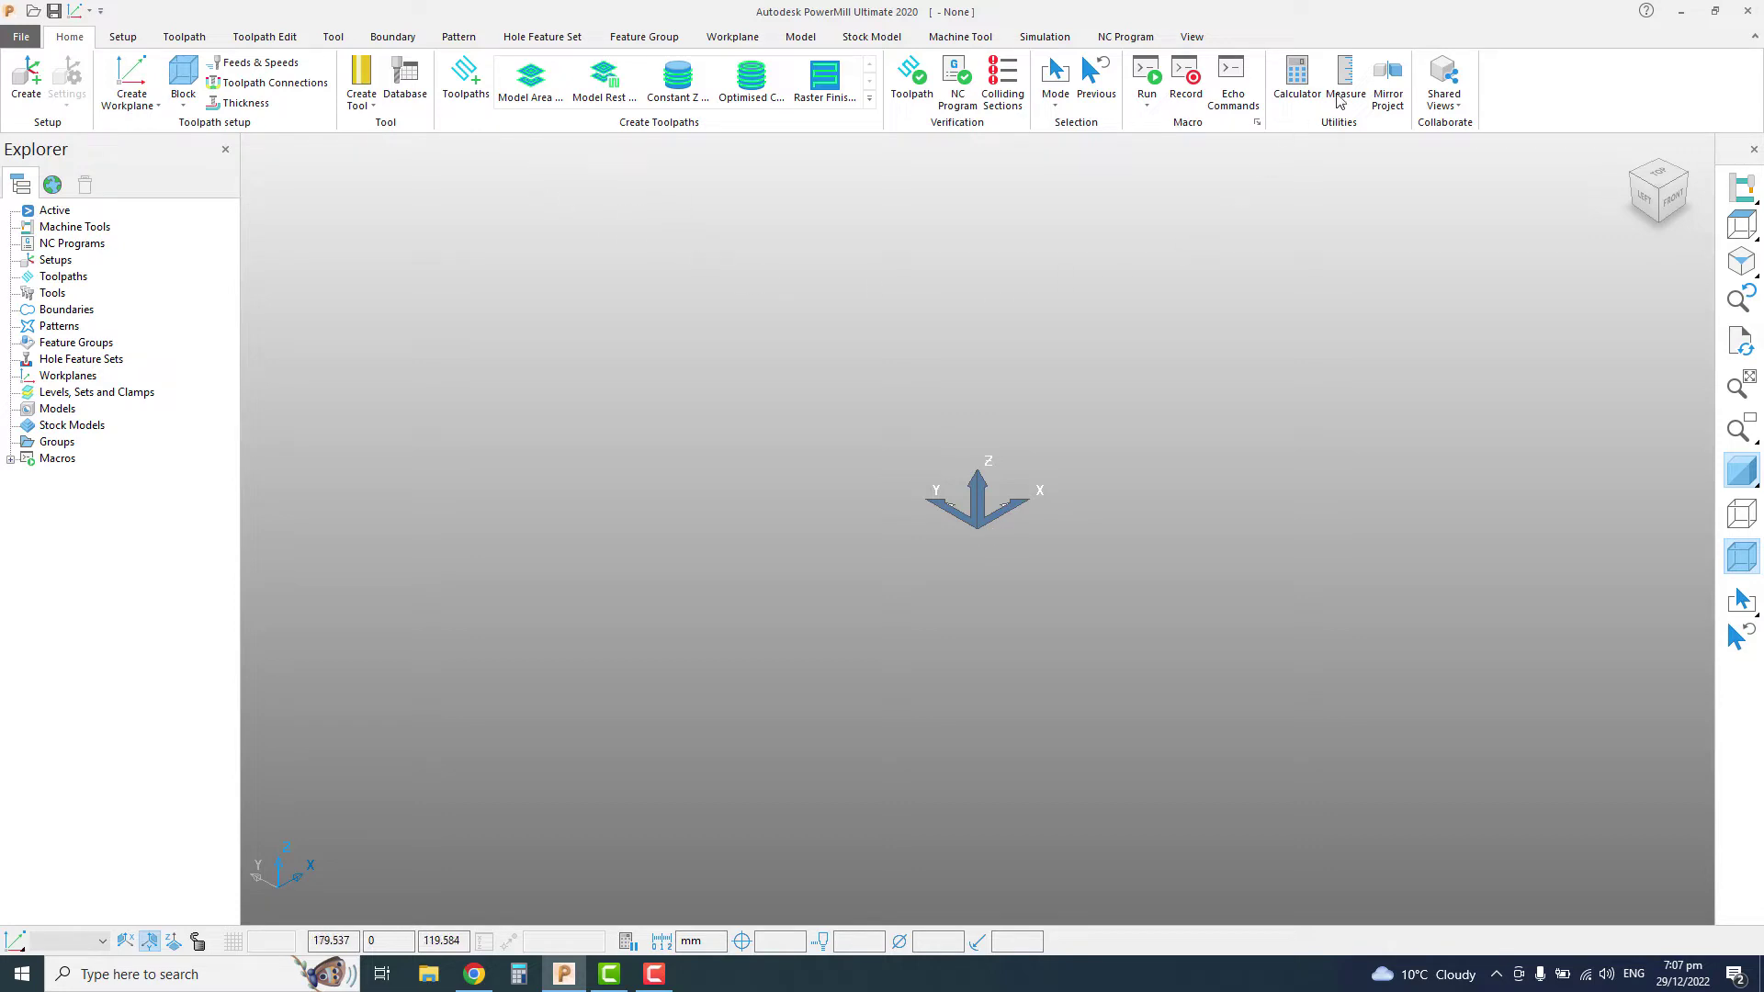
pyautogui.click(122, 36)
pyautogui.click(184, 37)
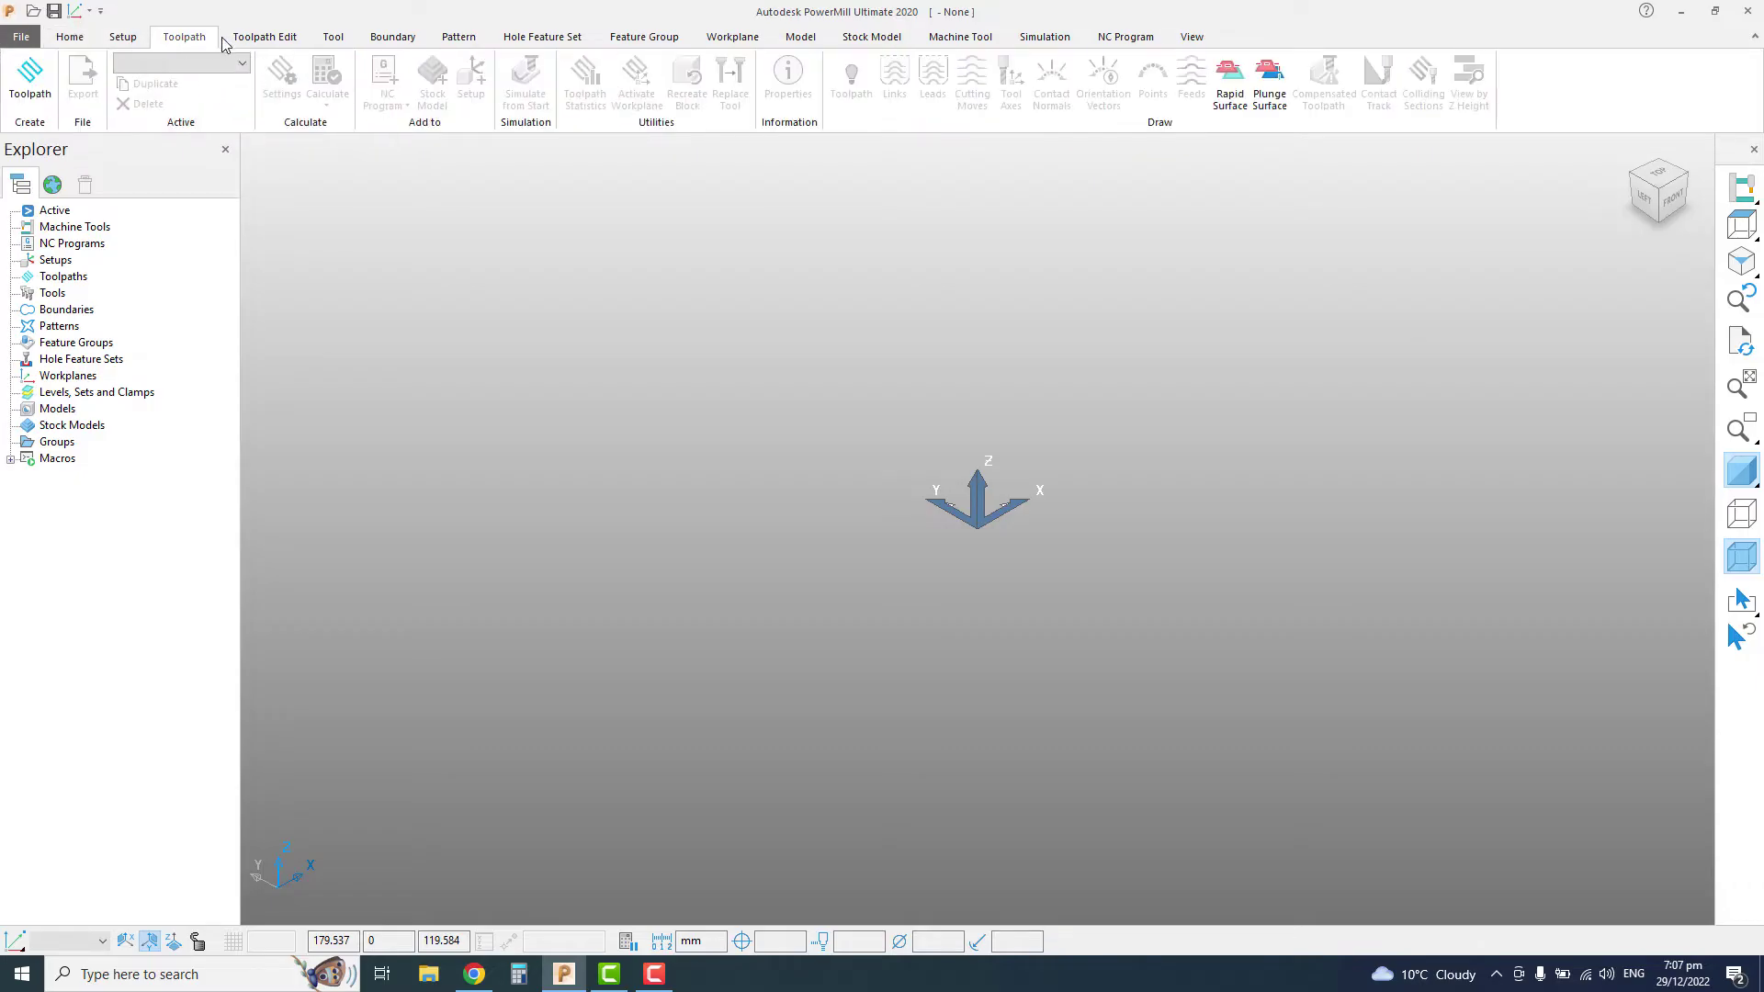
pyautogui.click(264, 37)
pyautogui.click(333, 37)
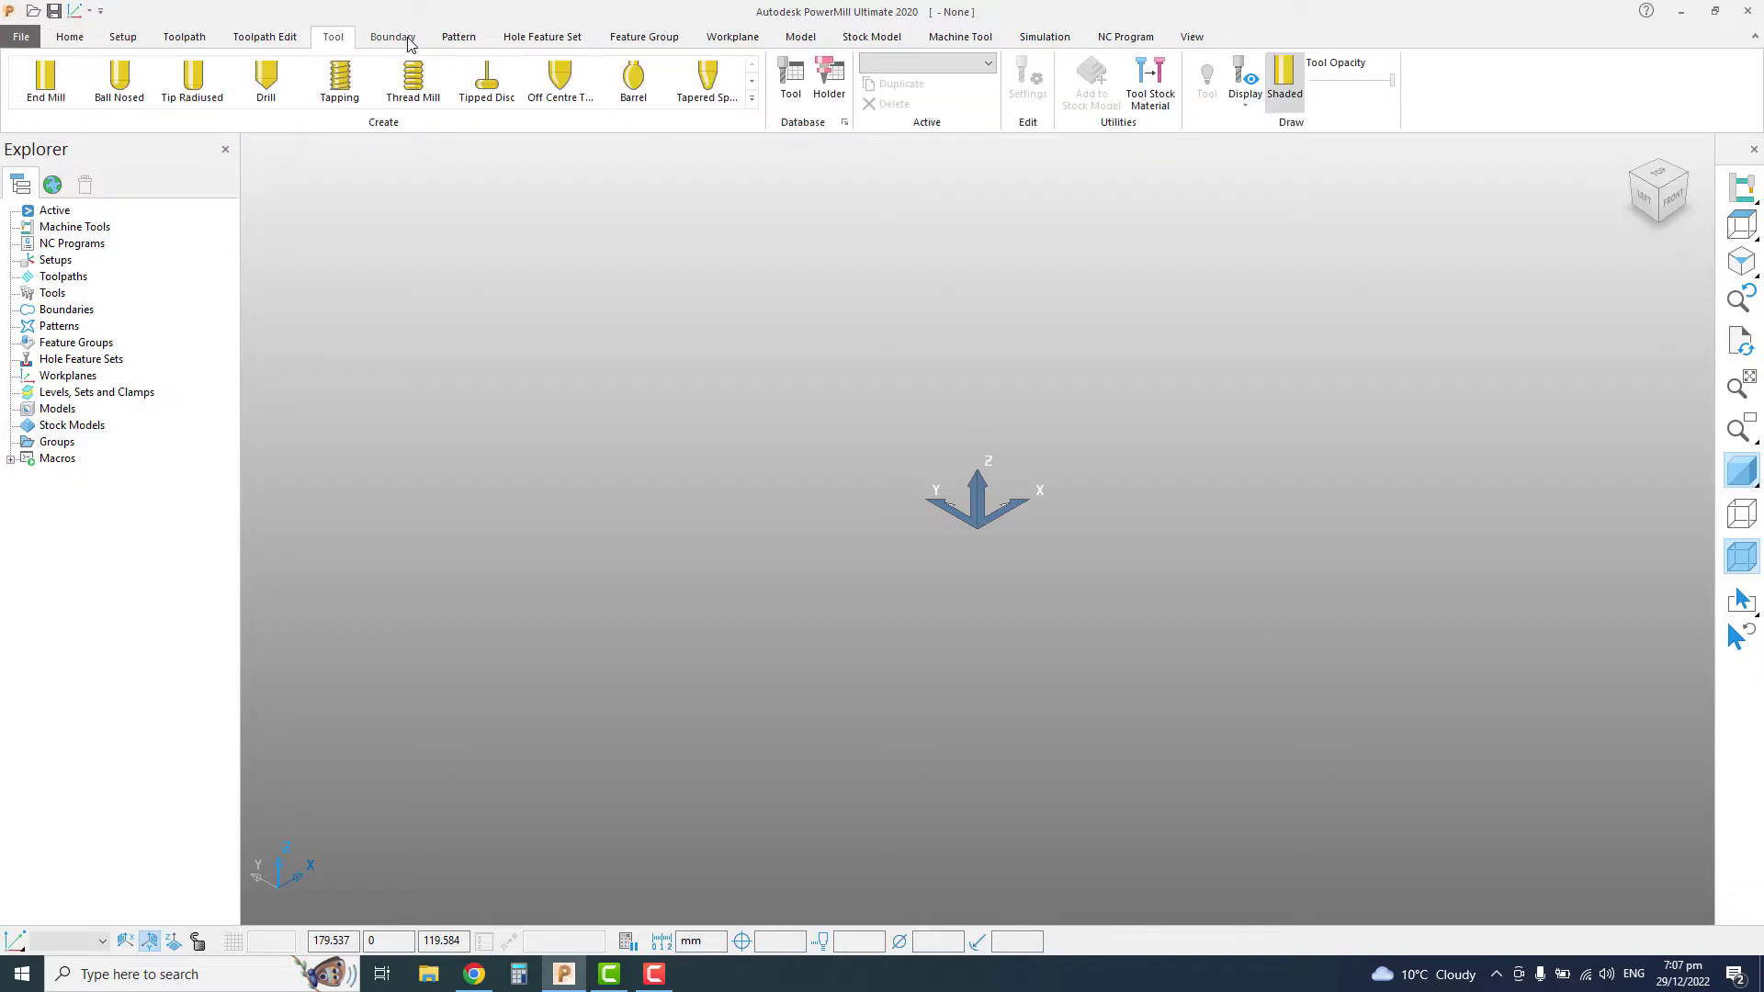
pyautogui.click(393, 37)
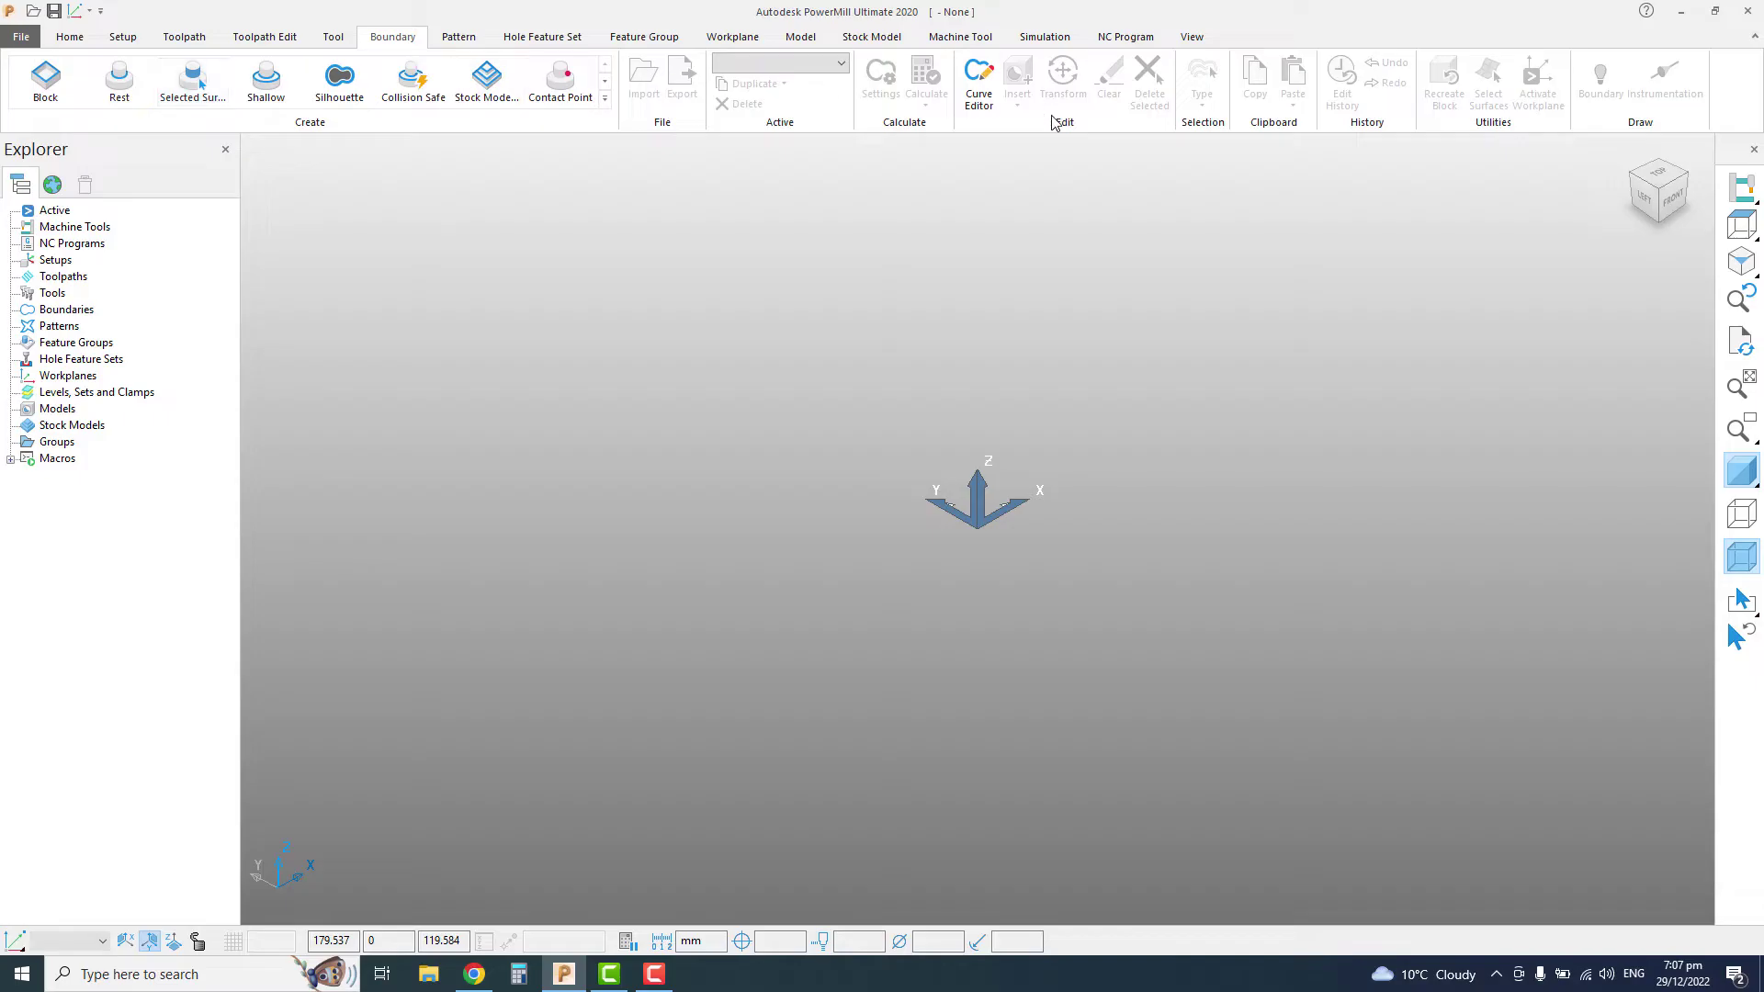
pyautogui.click(542, 37)
pyautogui.click(459, 36)
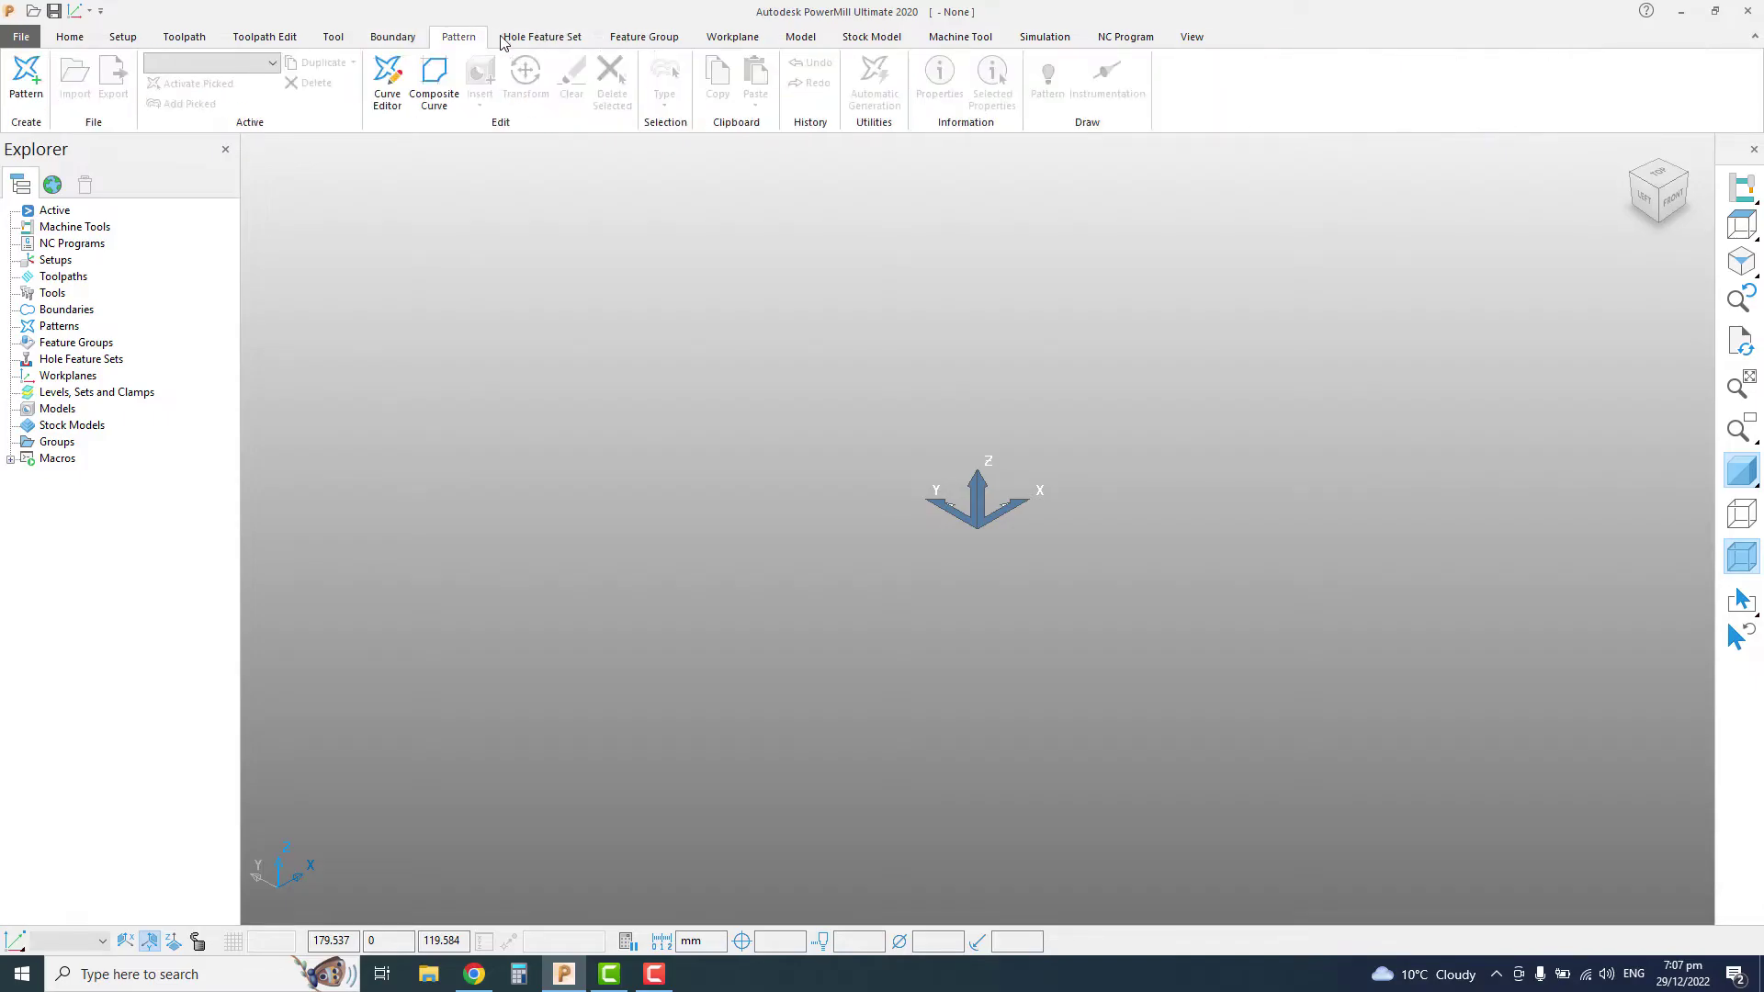
pyautogui.click(542, 37)
pyautogui.click(644, 36)
pyautogui.click(732, 37)
pyautogui.click(800, 37)
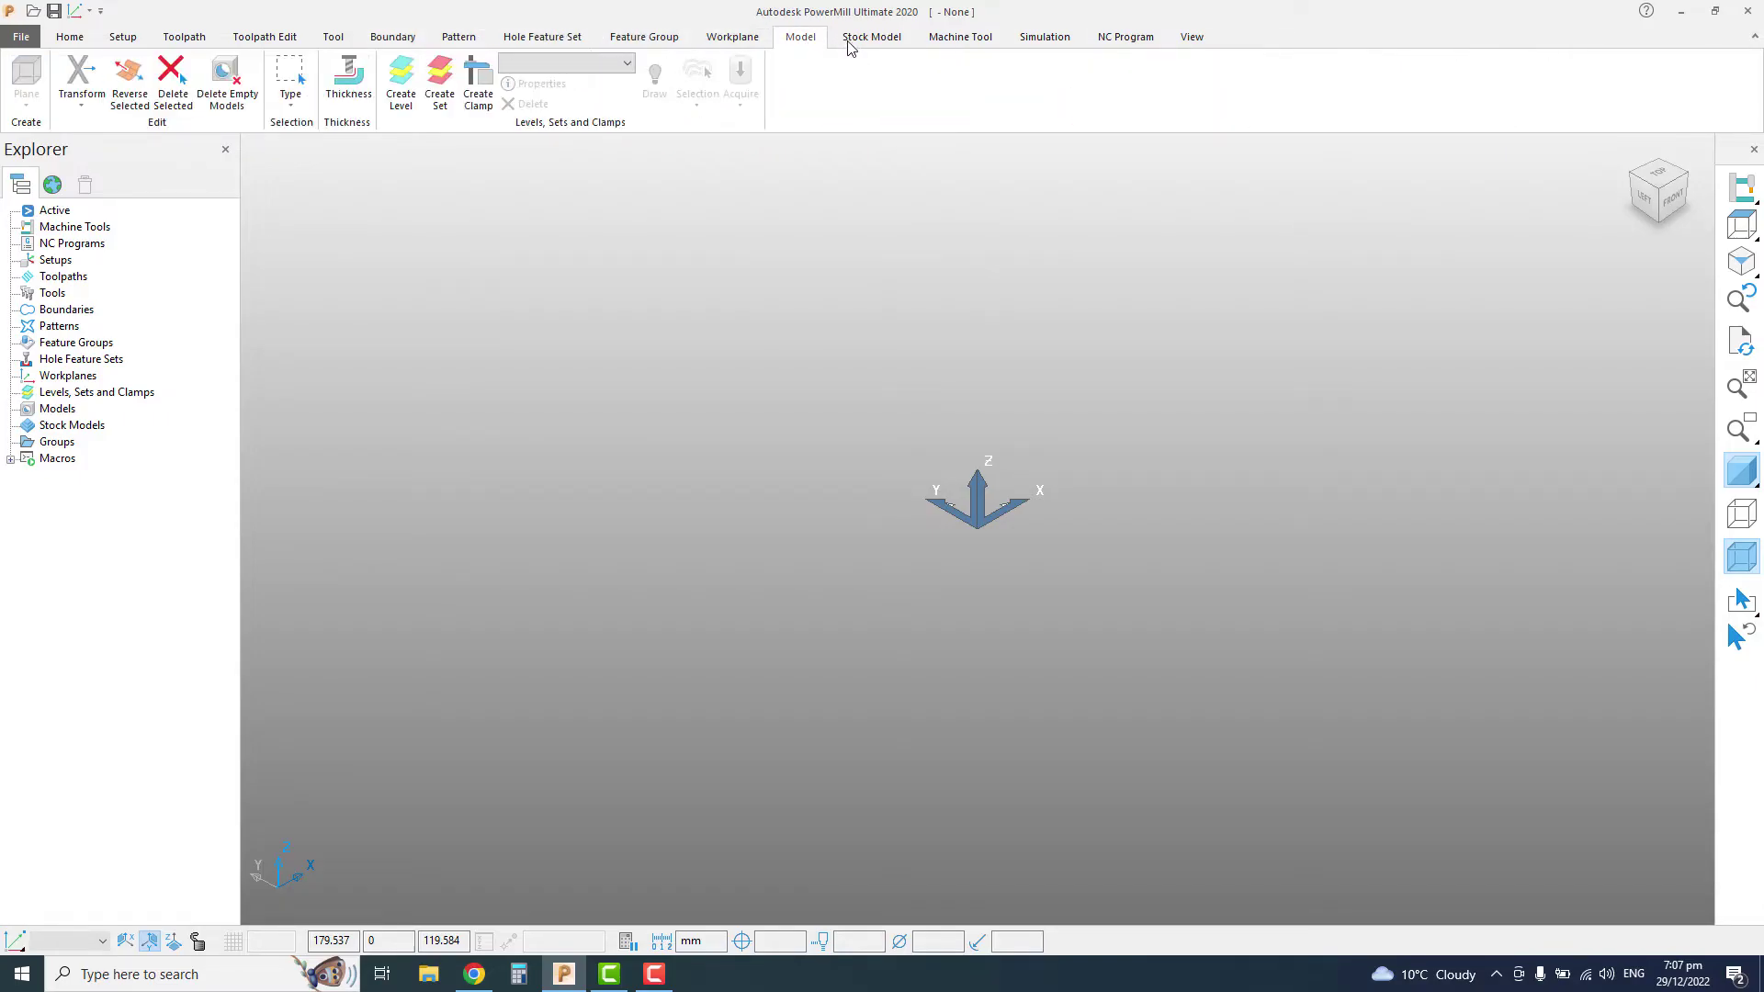
pyautogui.click(872, 37)
pyautogui.click(1043, 39)
pyautogui.click(1125, 37)
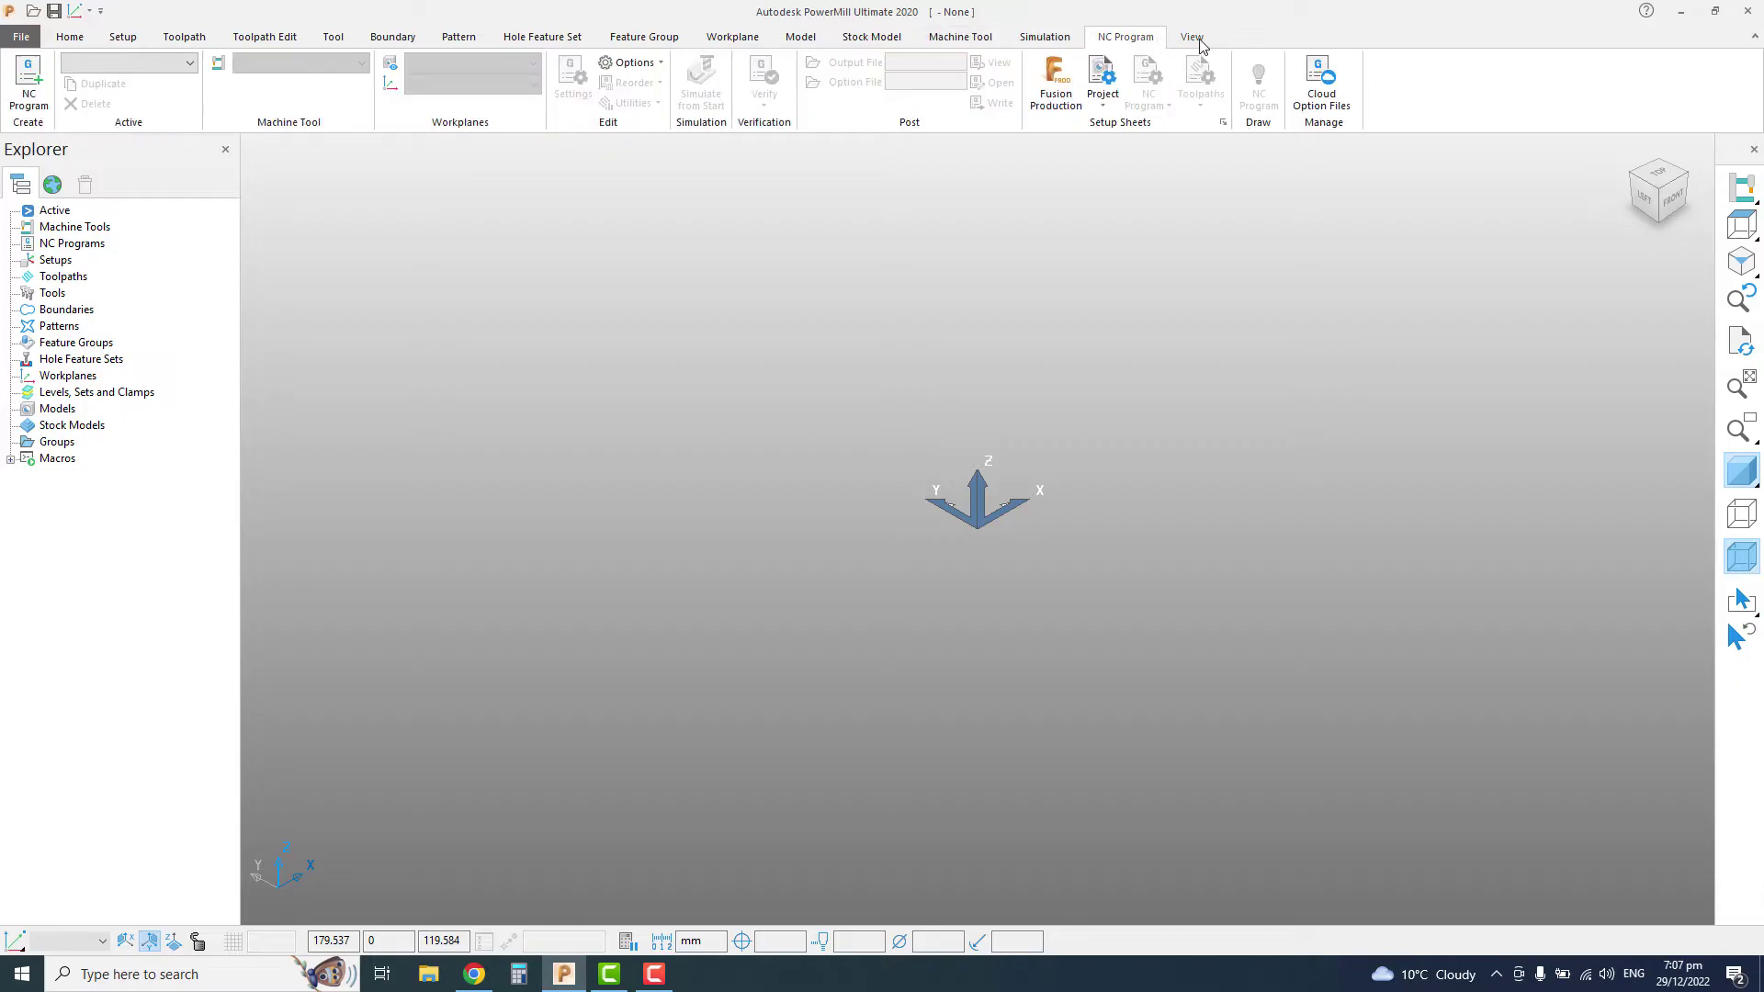
pyautogui.click(1191, 36)
pyautogui.click(184, 36)
pyautogui.click(122, 36)
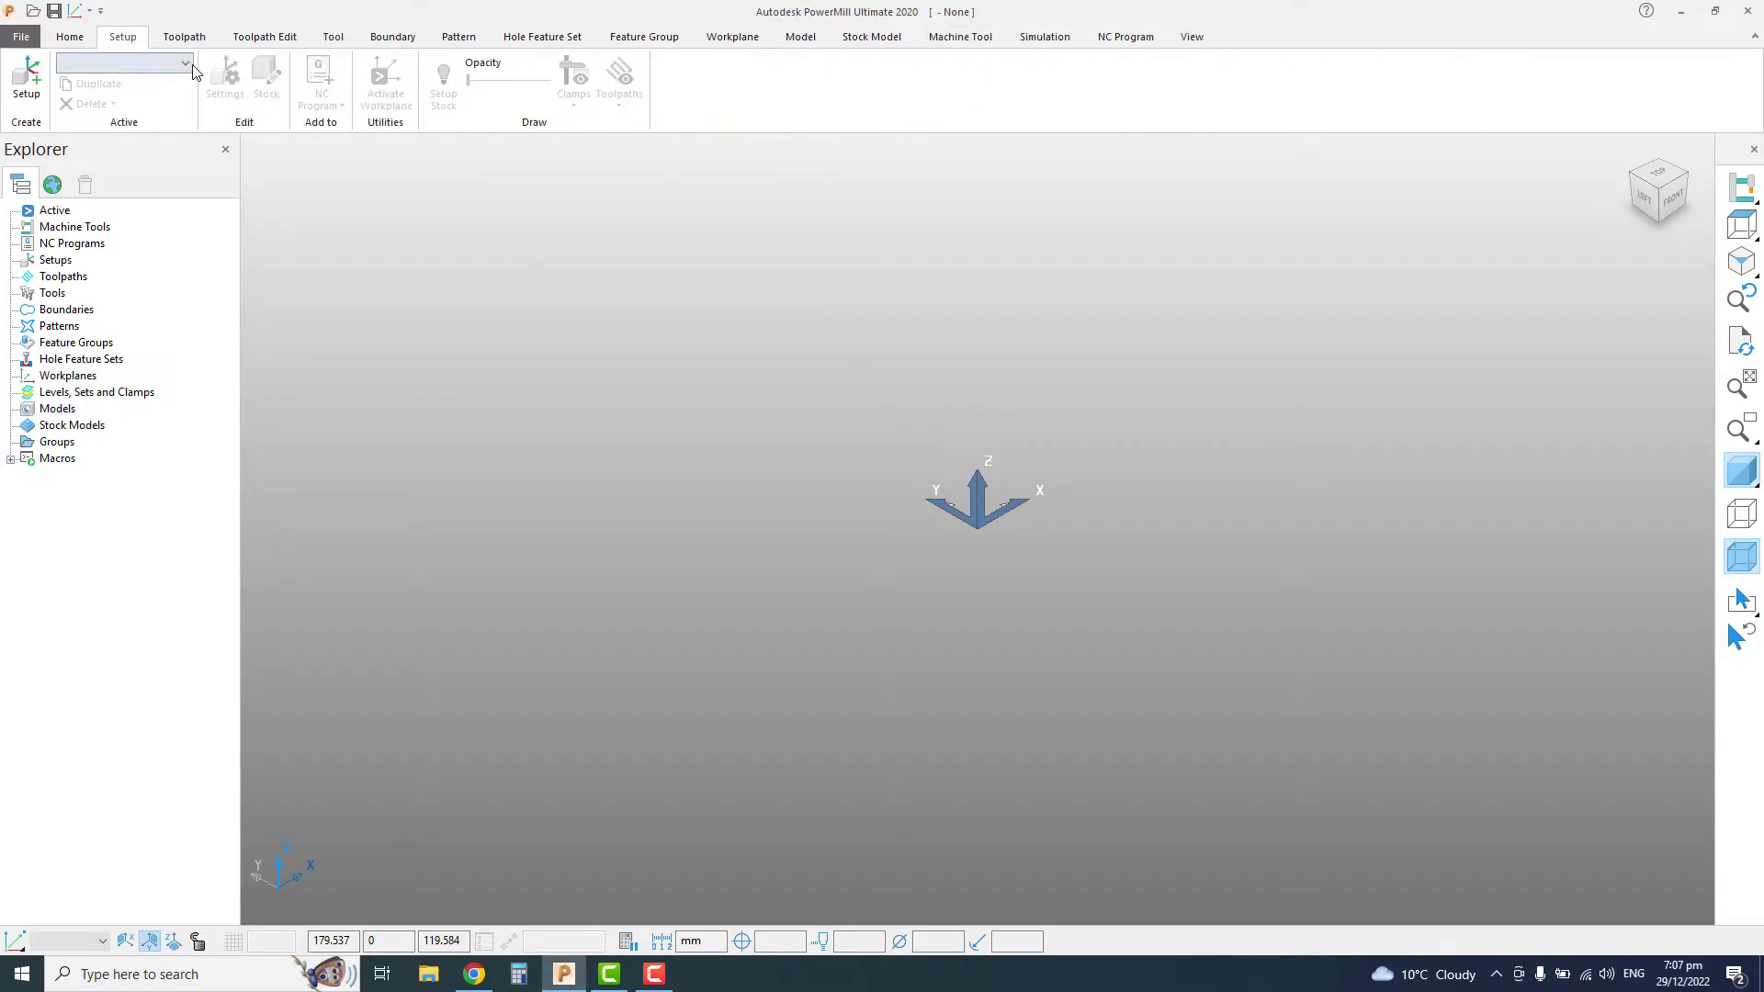
pyautogui.click(72, 37)
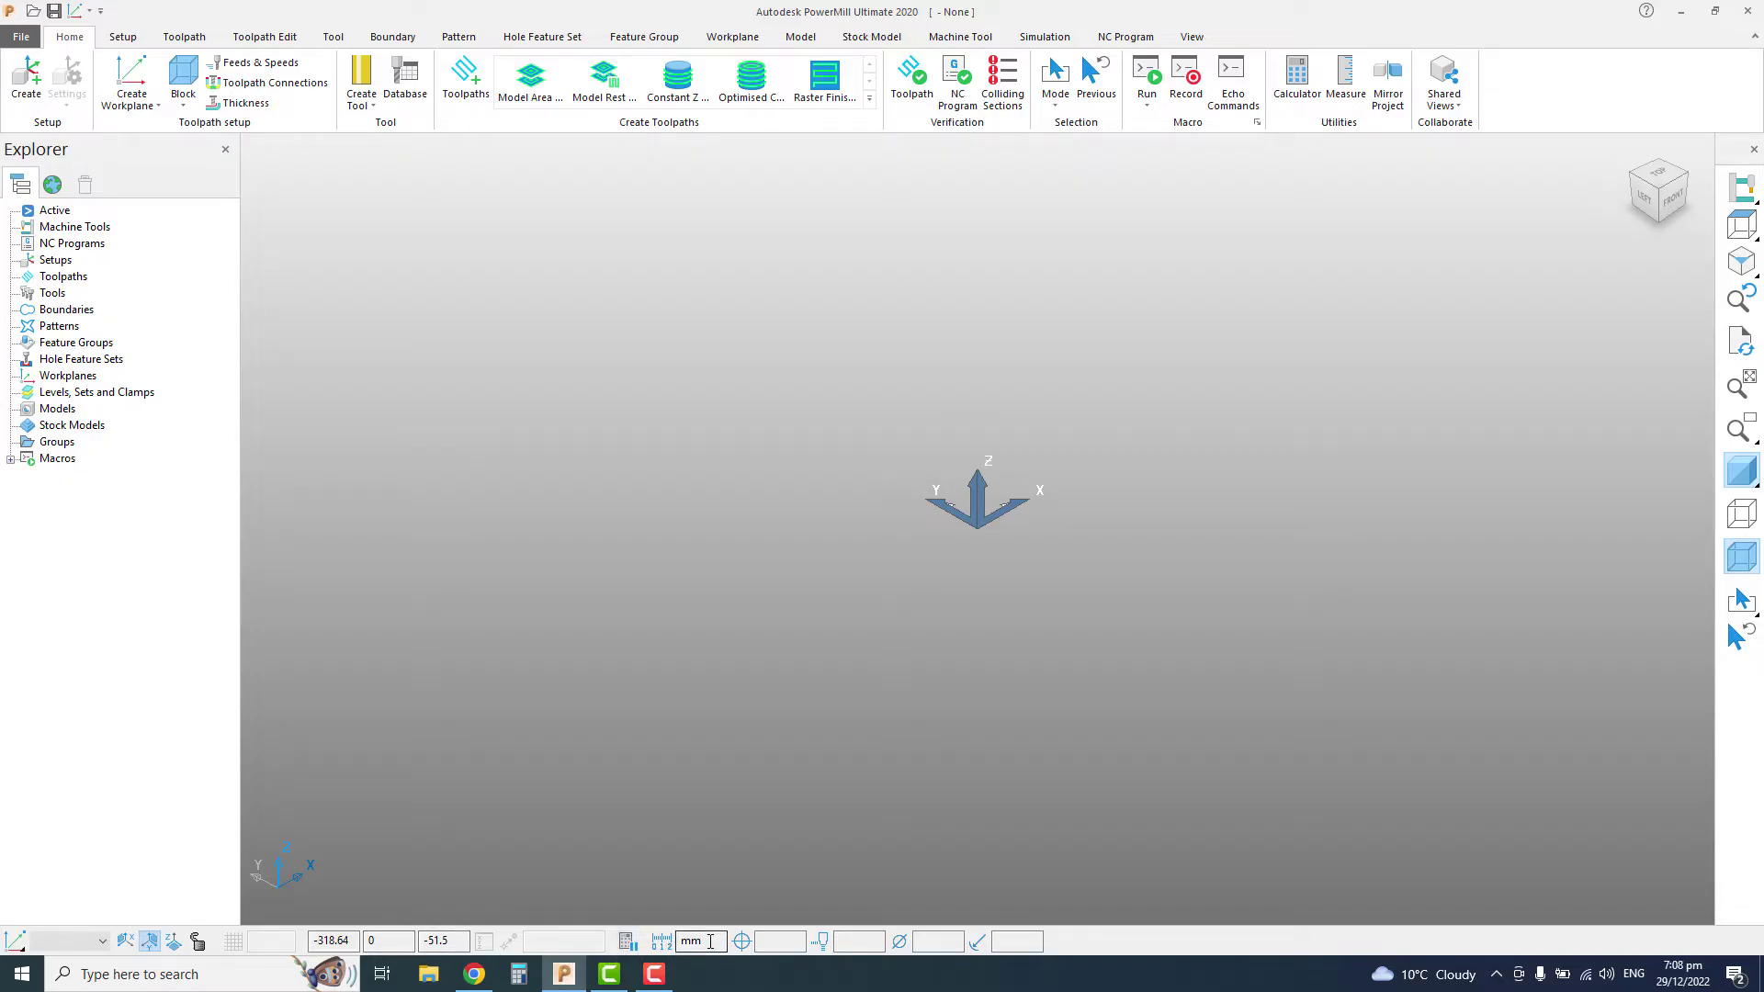
# Step: Examine the metric or imperial units setting and the value fields beside it without changing them
pyautogui.click(705, 941)
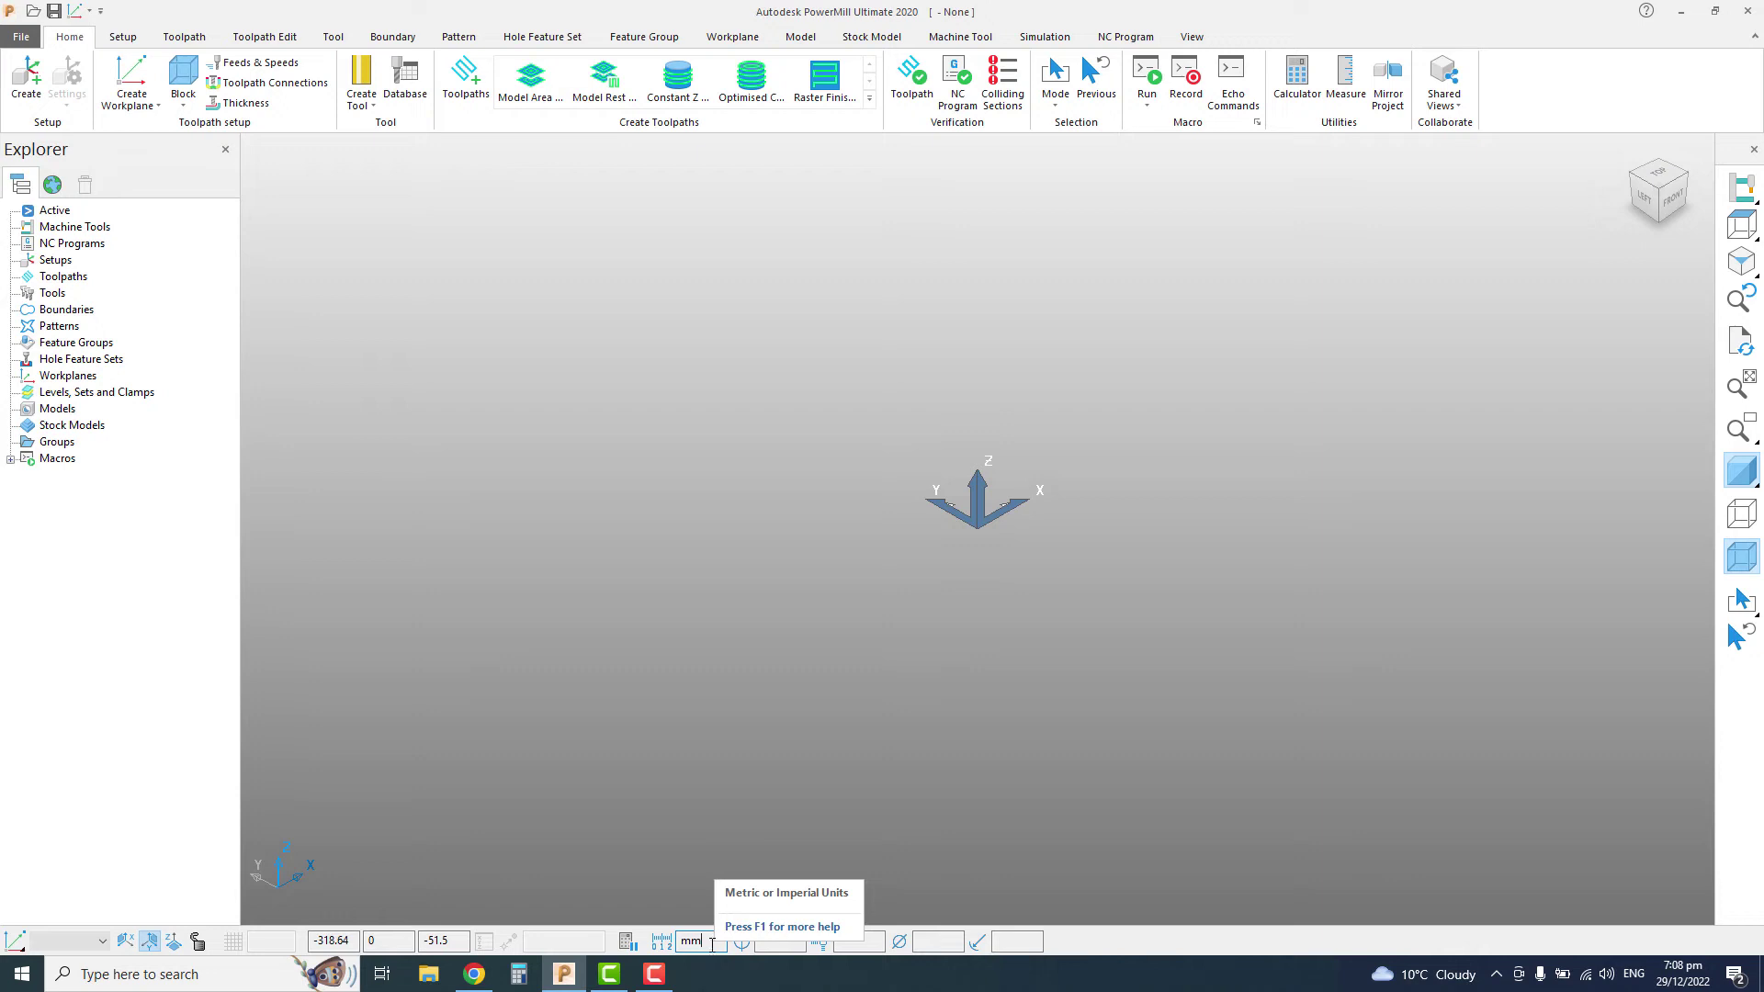
pyautogui.click(780, 942)
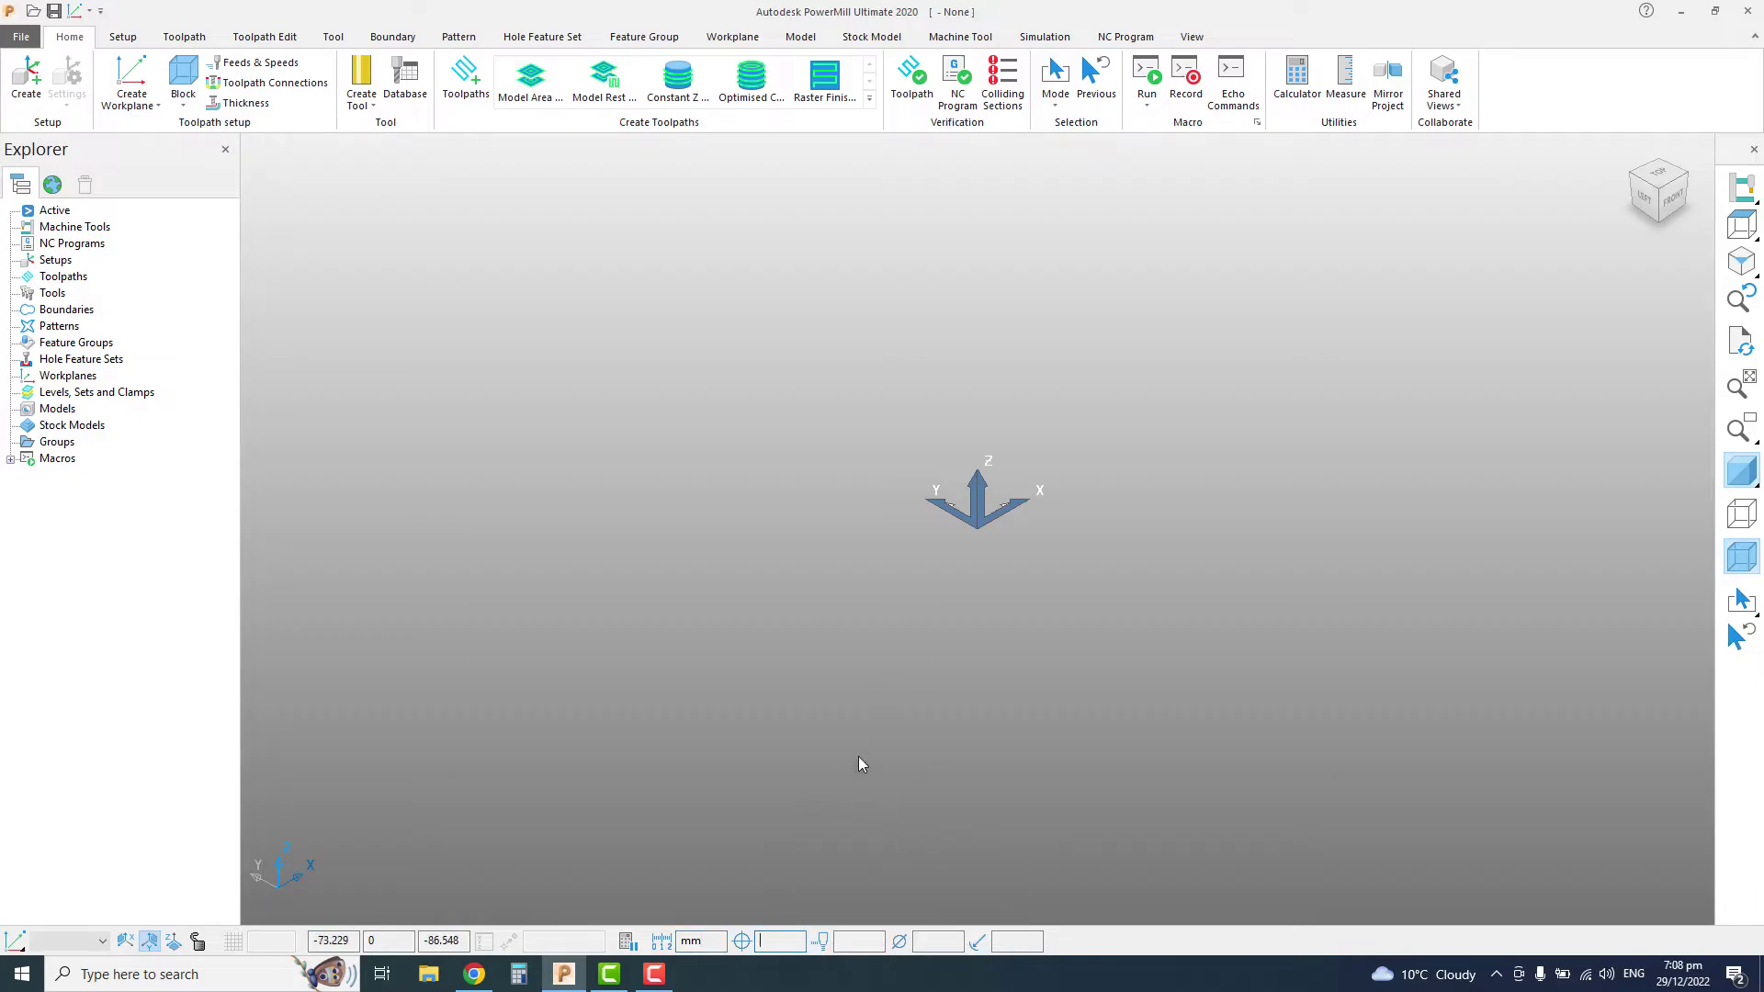
pyautogui.click(841, 941)
pyautogui.click(931, 942)
# Step: Import the example model 3D_Pockets.dgk from the PowerMill examples folder
pyautogui.click(21, 36)
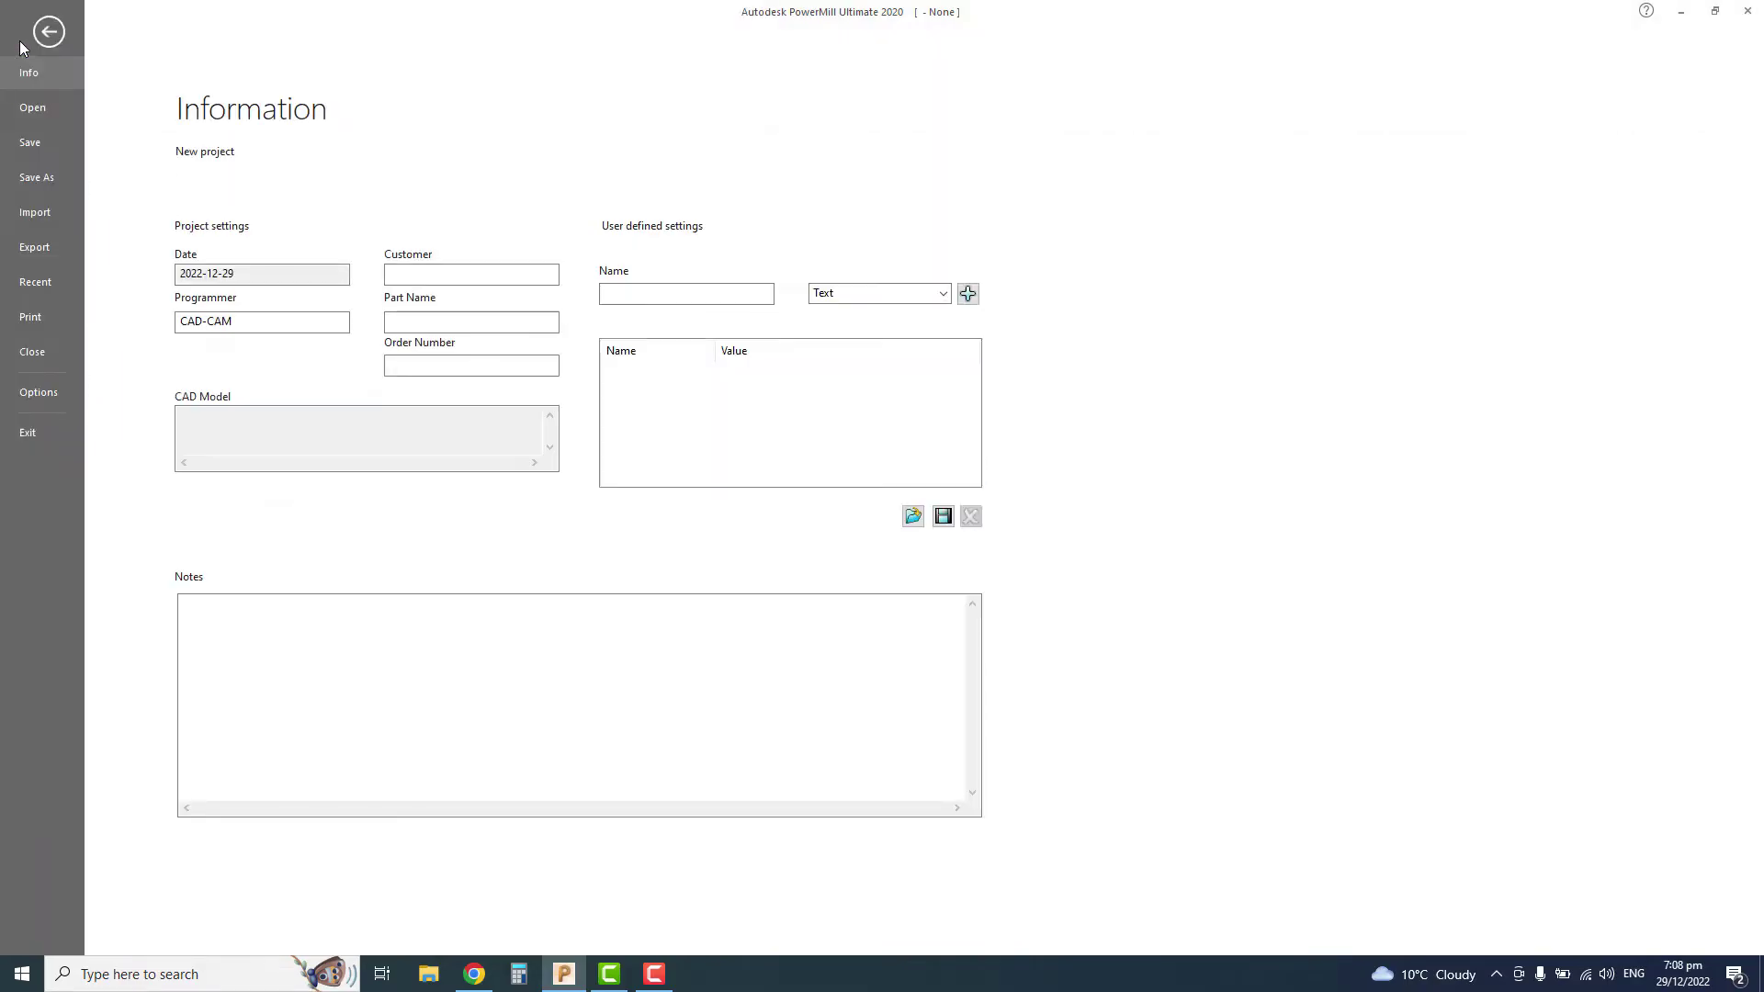
pyautogui.click(39, 217)
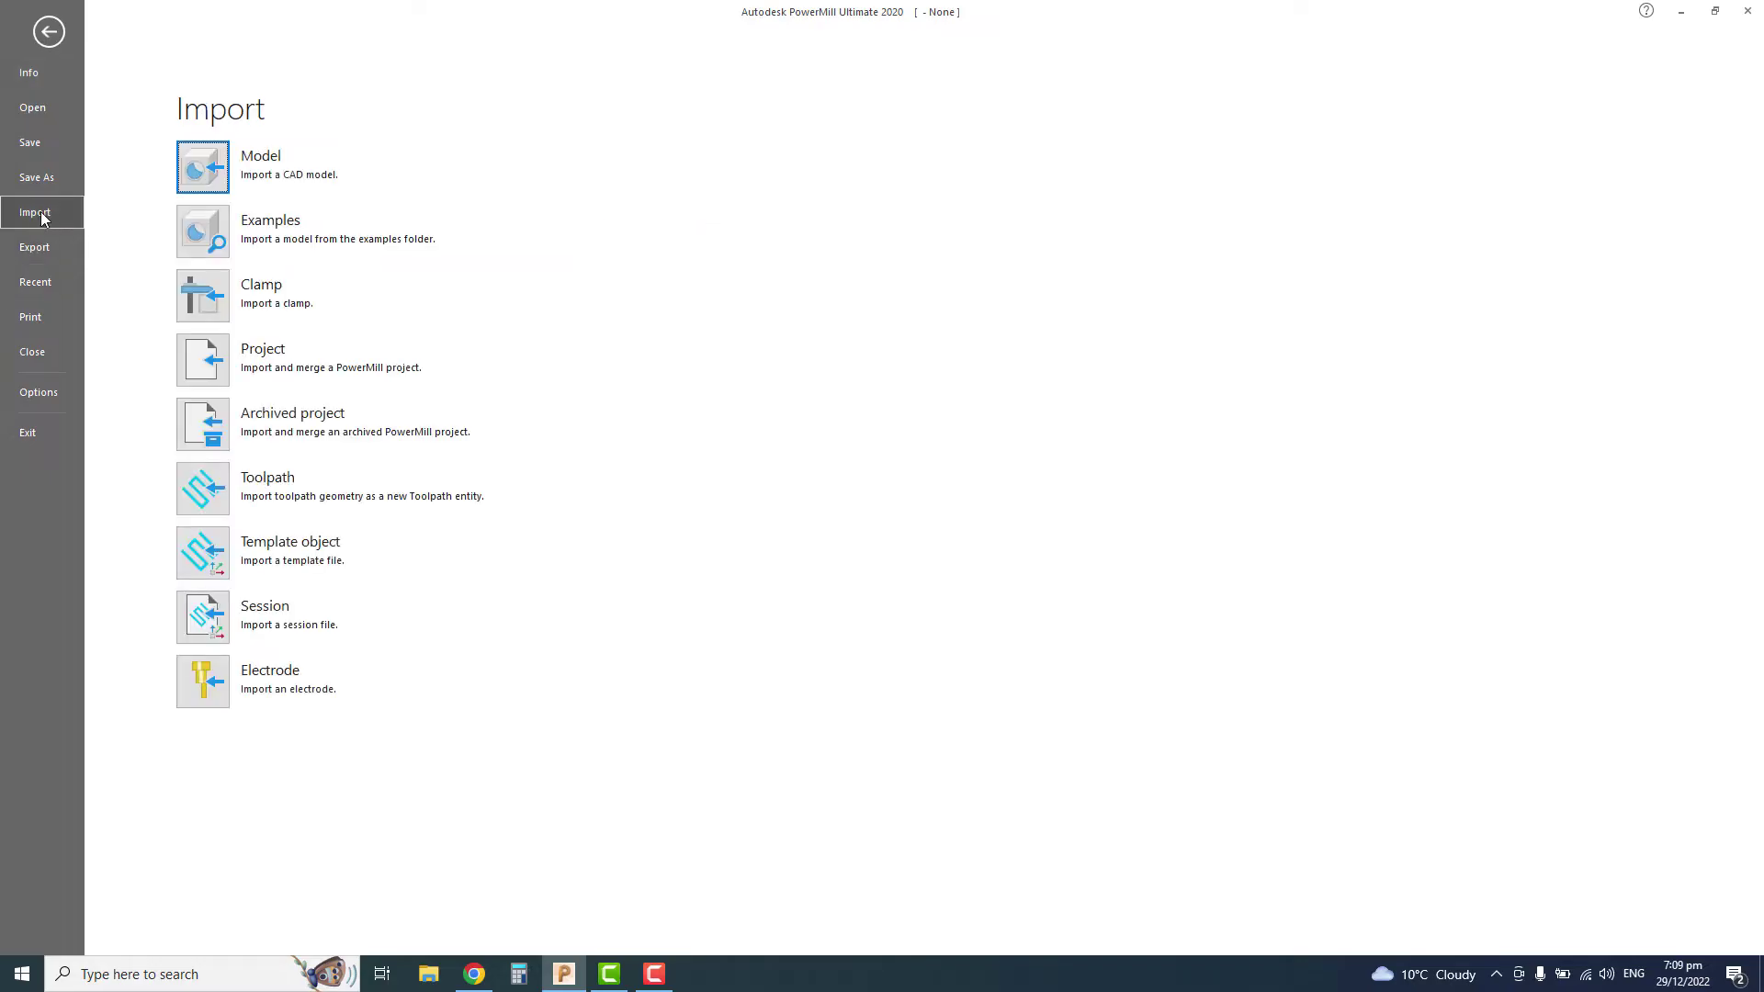
pyautogui.click(200, 229)
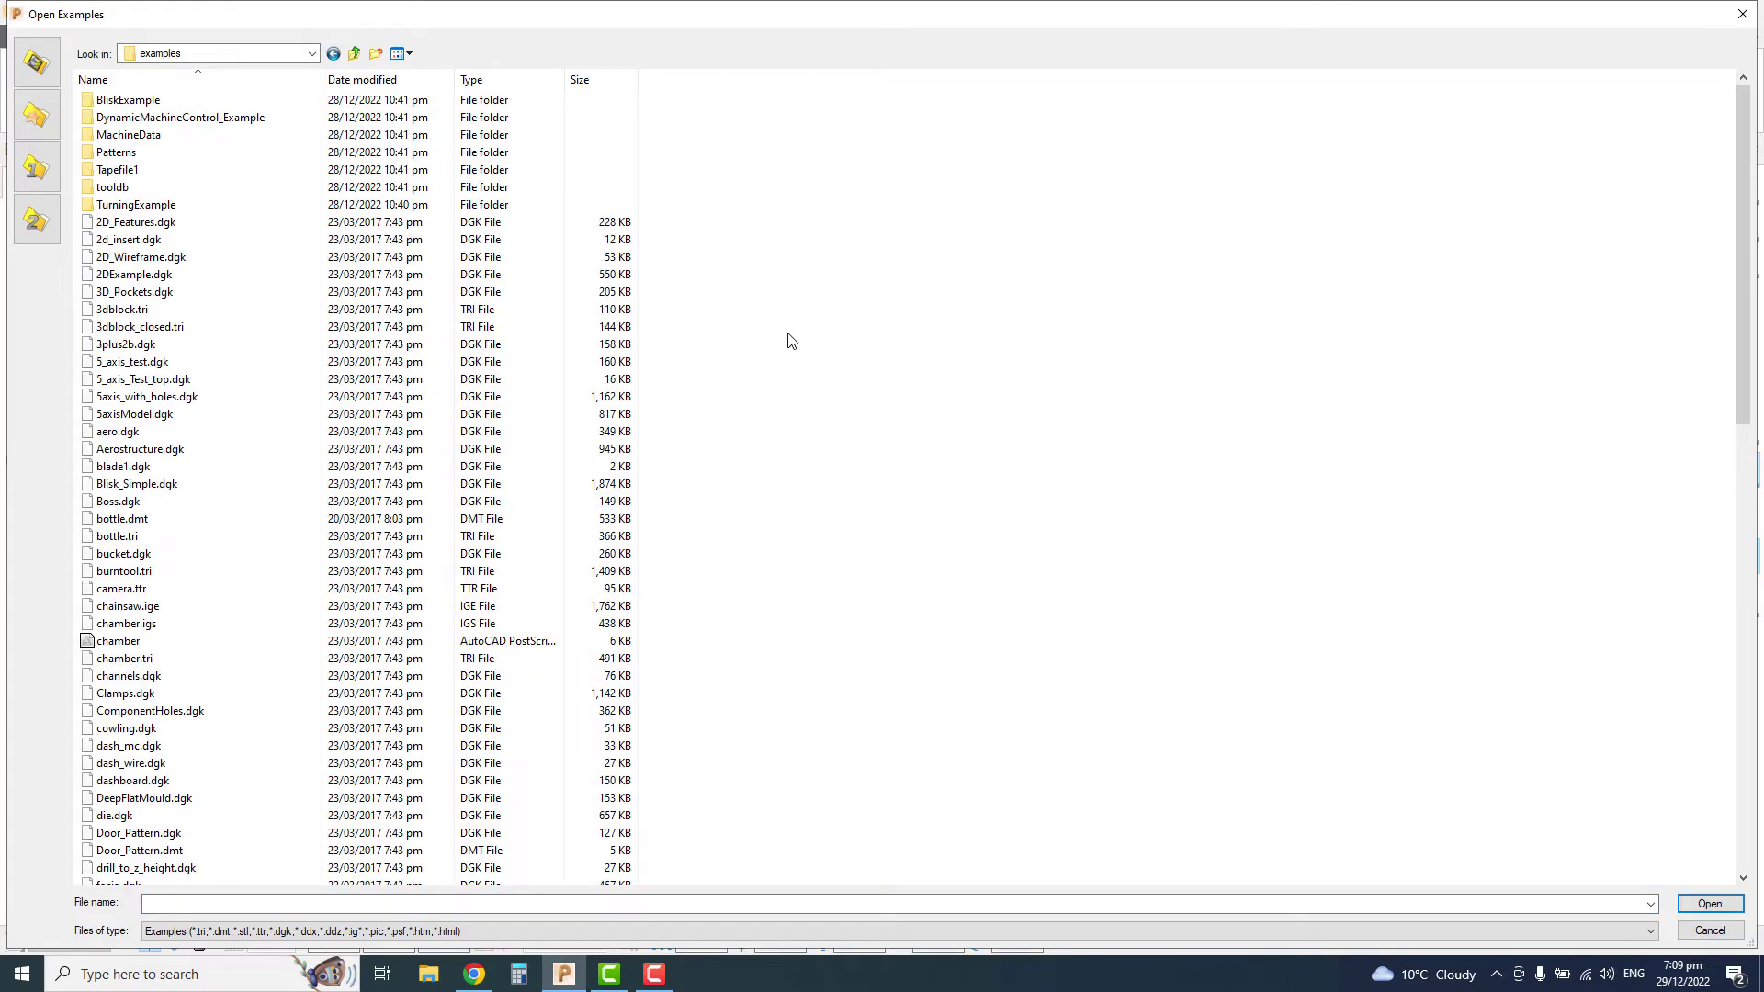
pyautogui.scroll(-10, 792, 344)
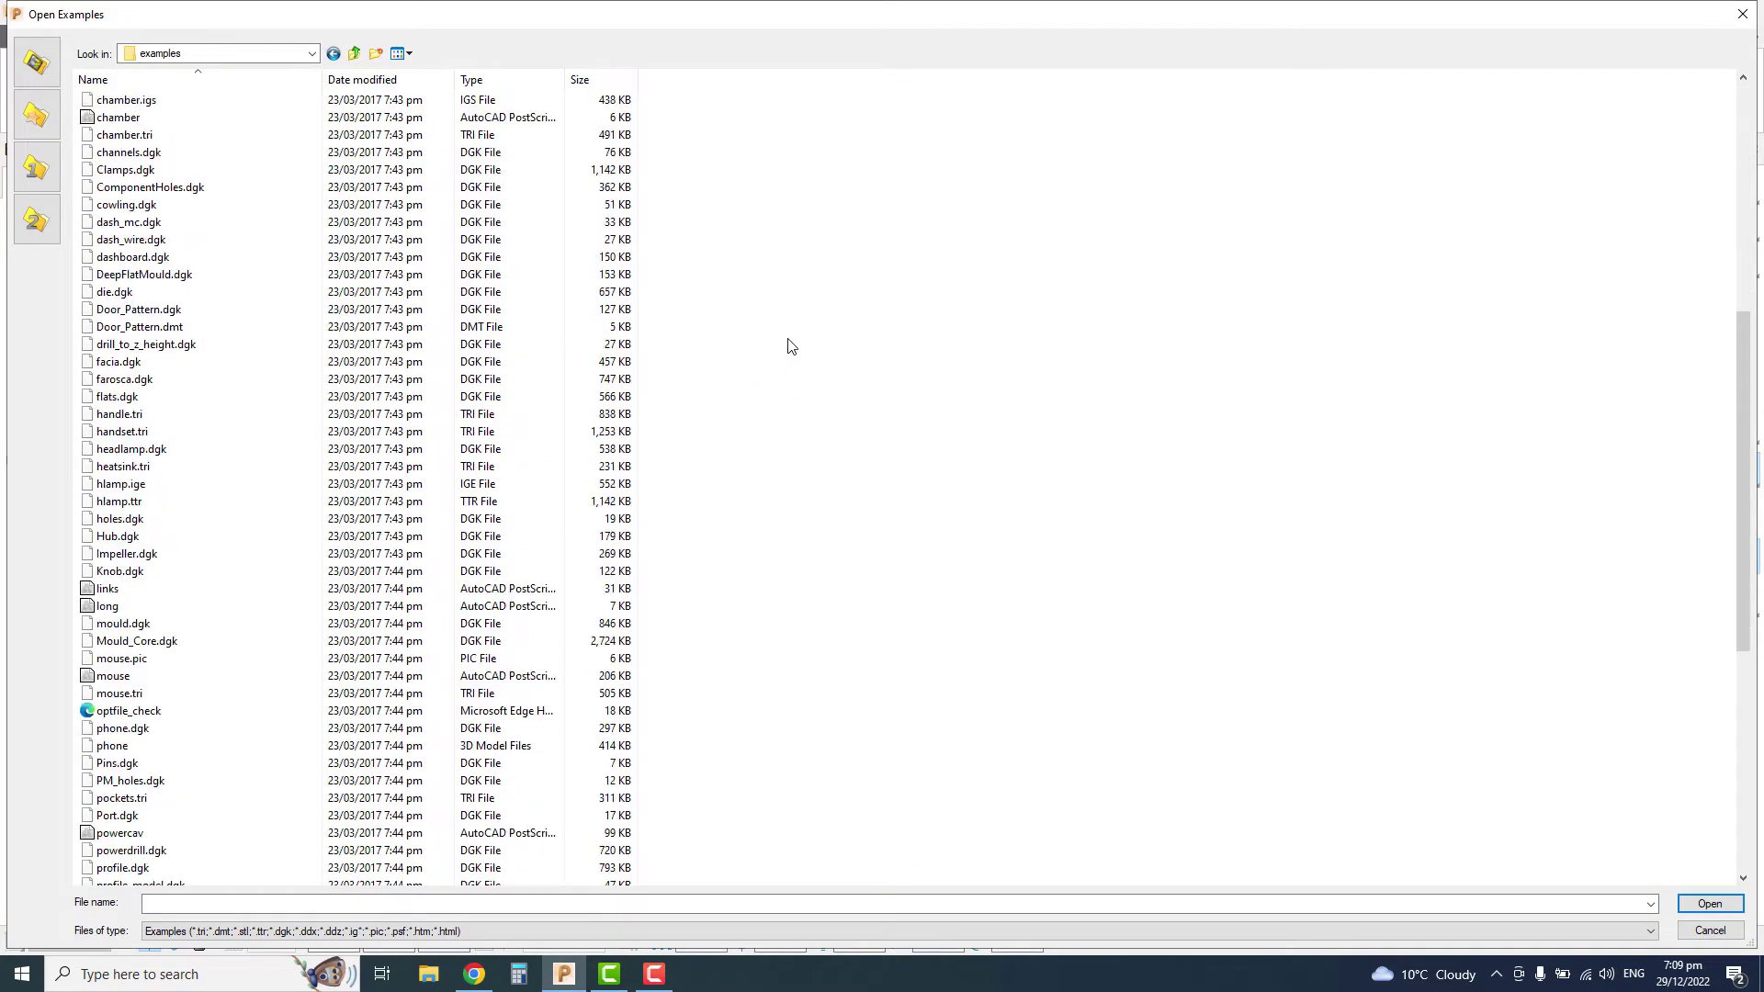
pyautogui.scroll(10, 792, 346)
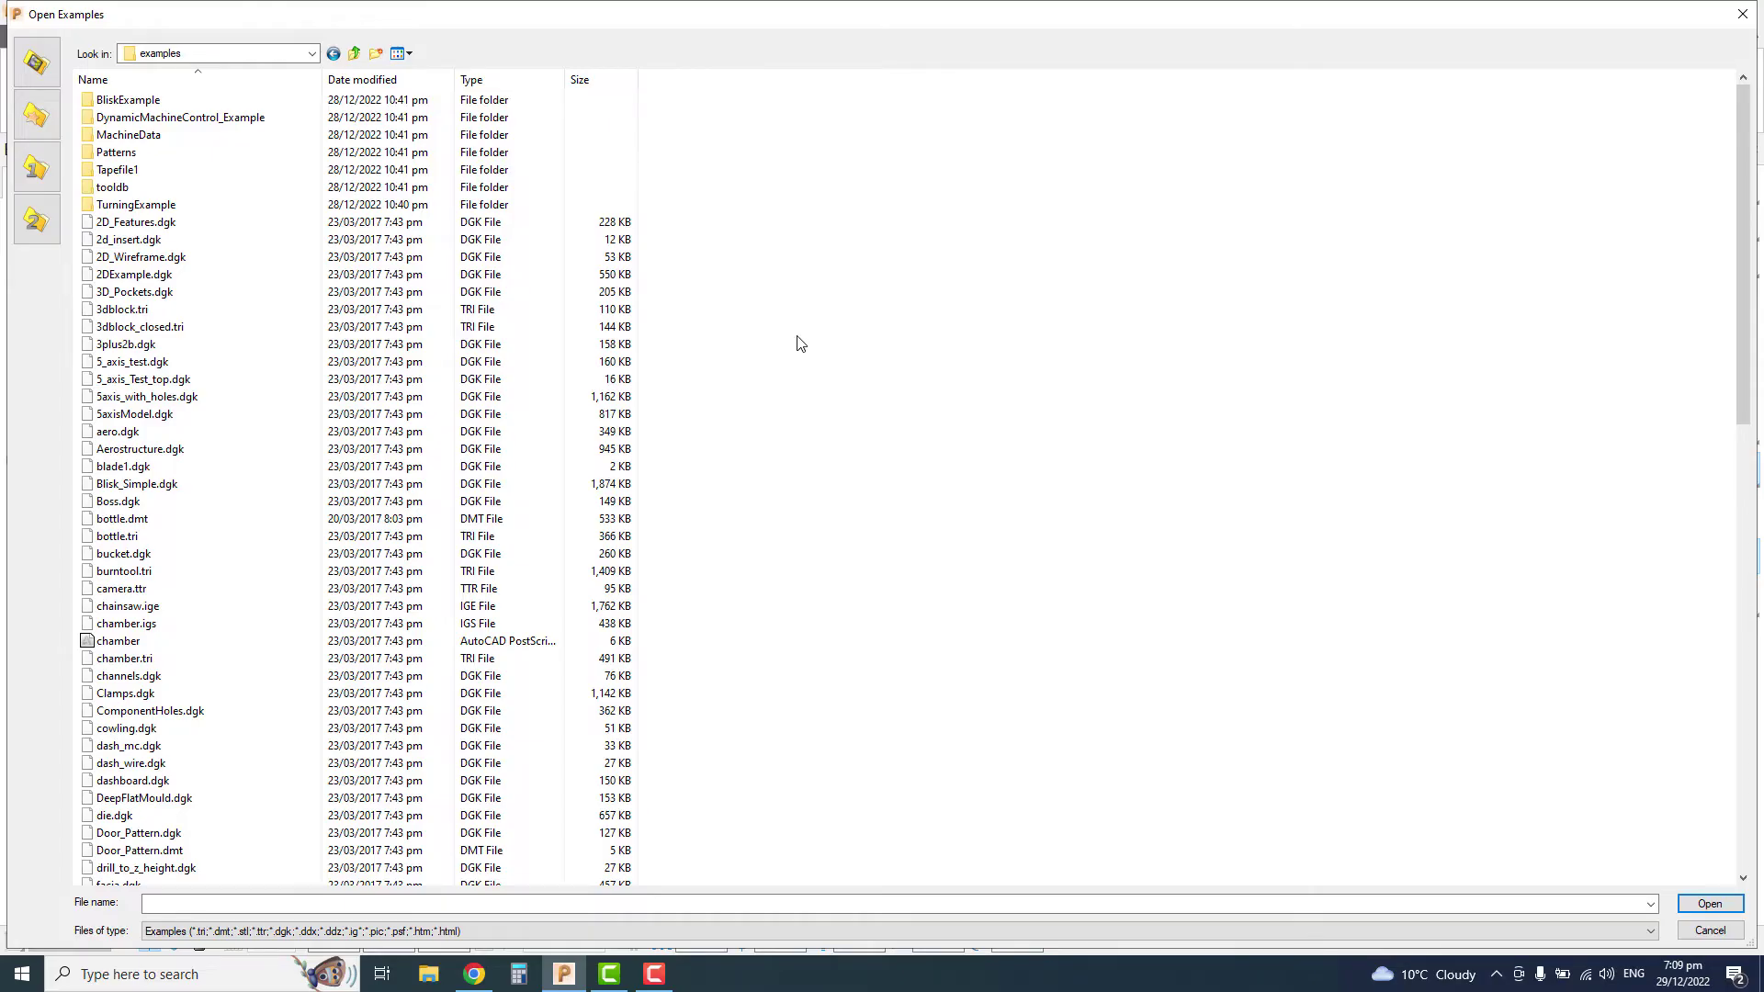
pyautogui.click(160, 293)
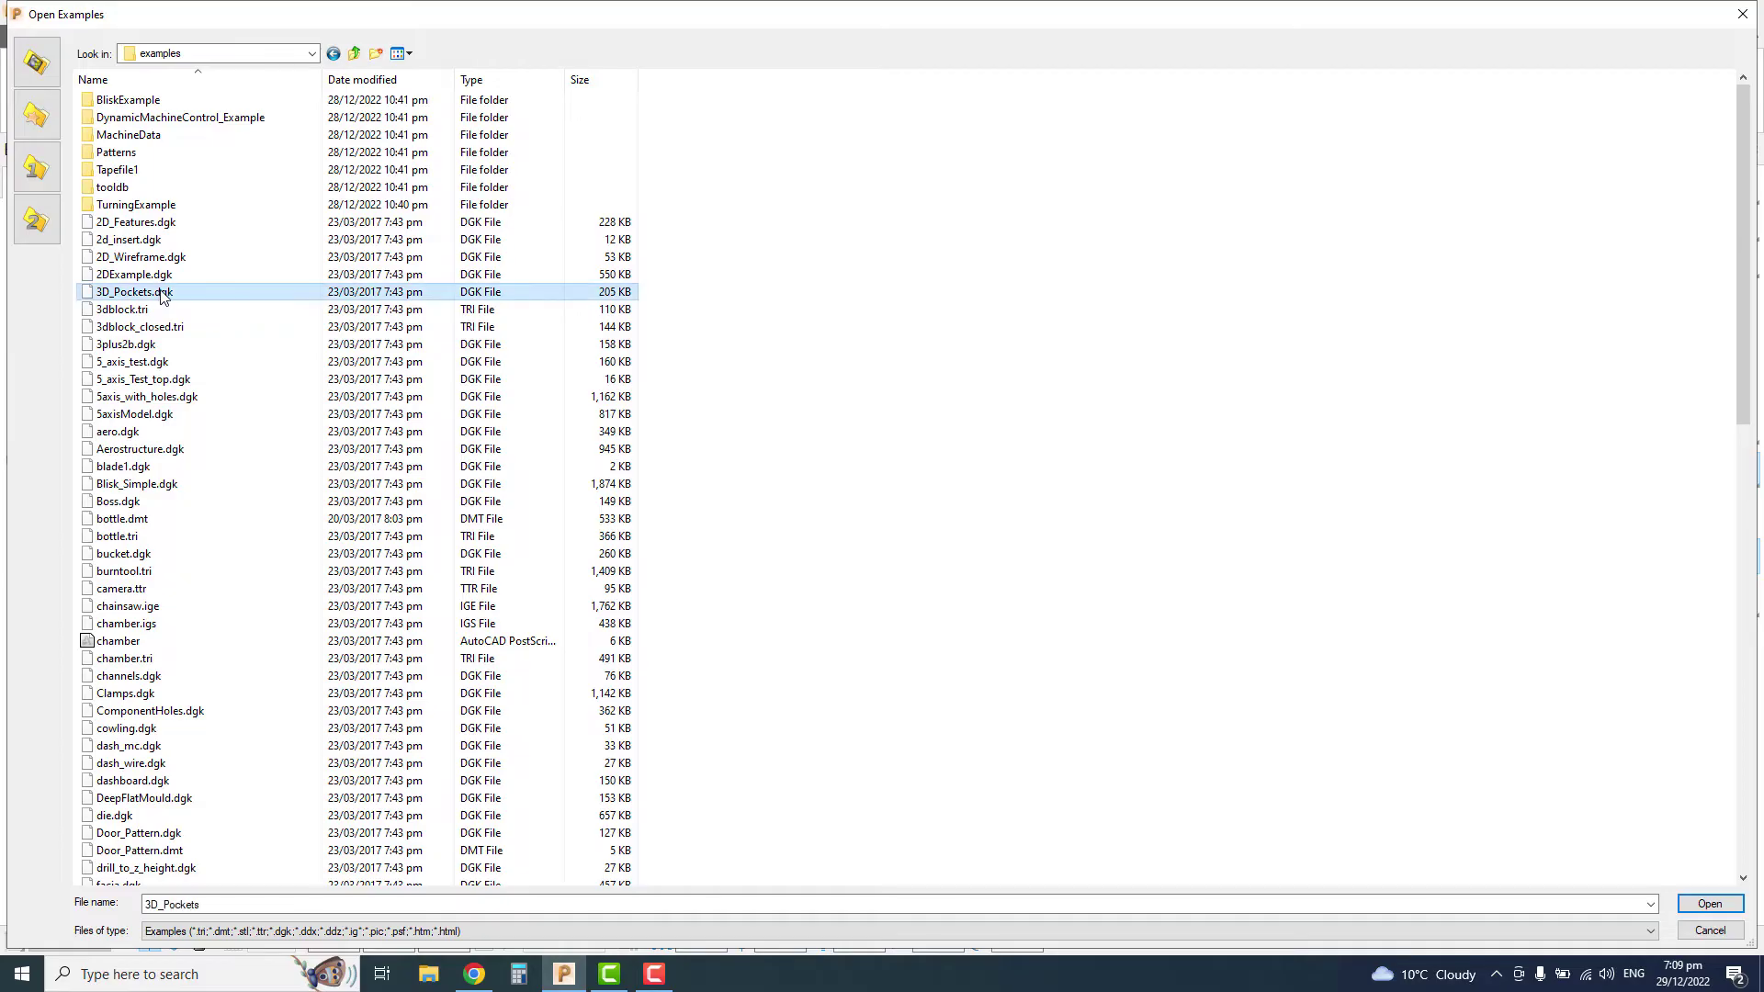
pyautogui.click(161, 292)
pyautogui.click(145, 310)
pyautogui.click(142, 293)
pyautogui.click(1702, 905)
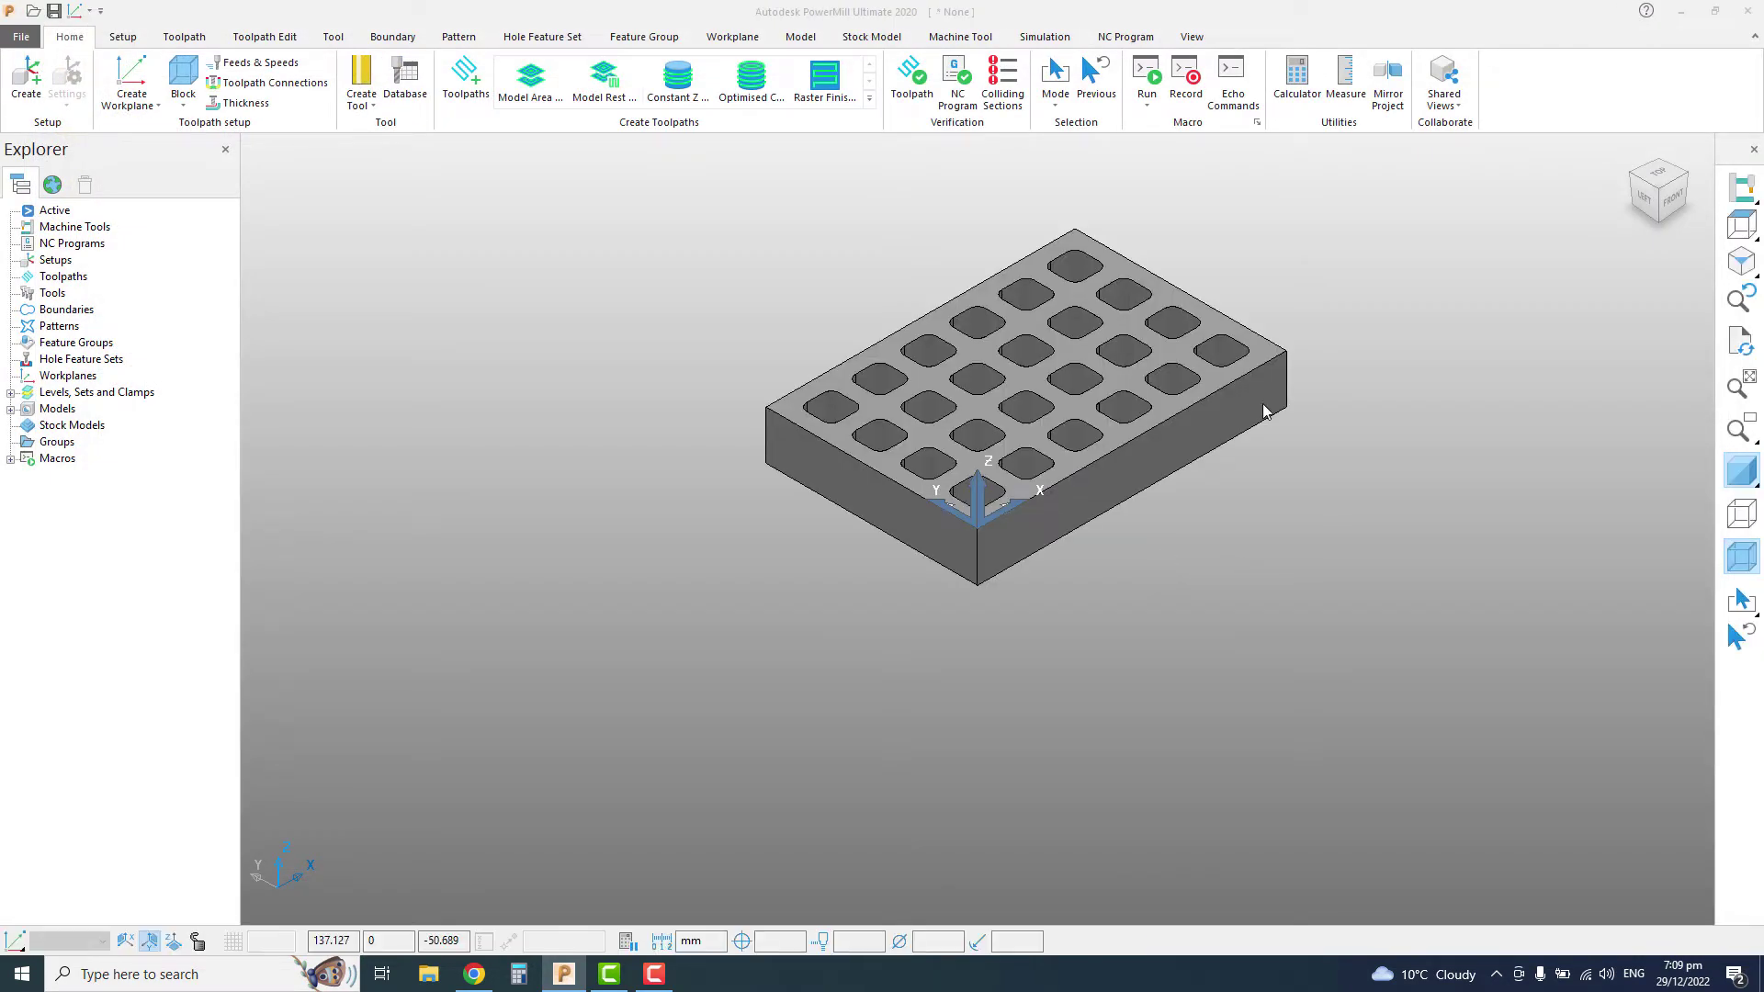
pyautogui.scroll(-3, 1149, 350)
pyautogui.scroll(6, 1148, 350)
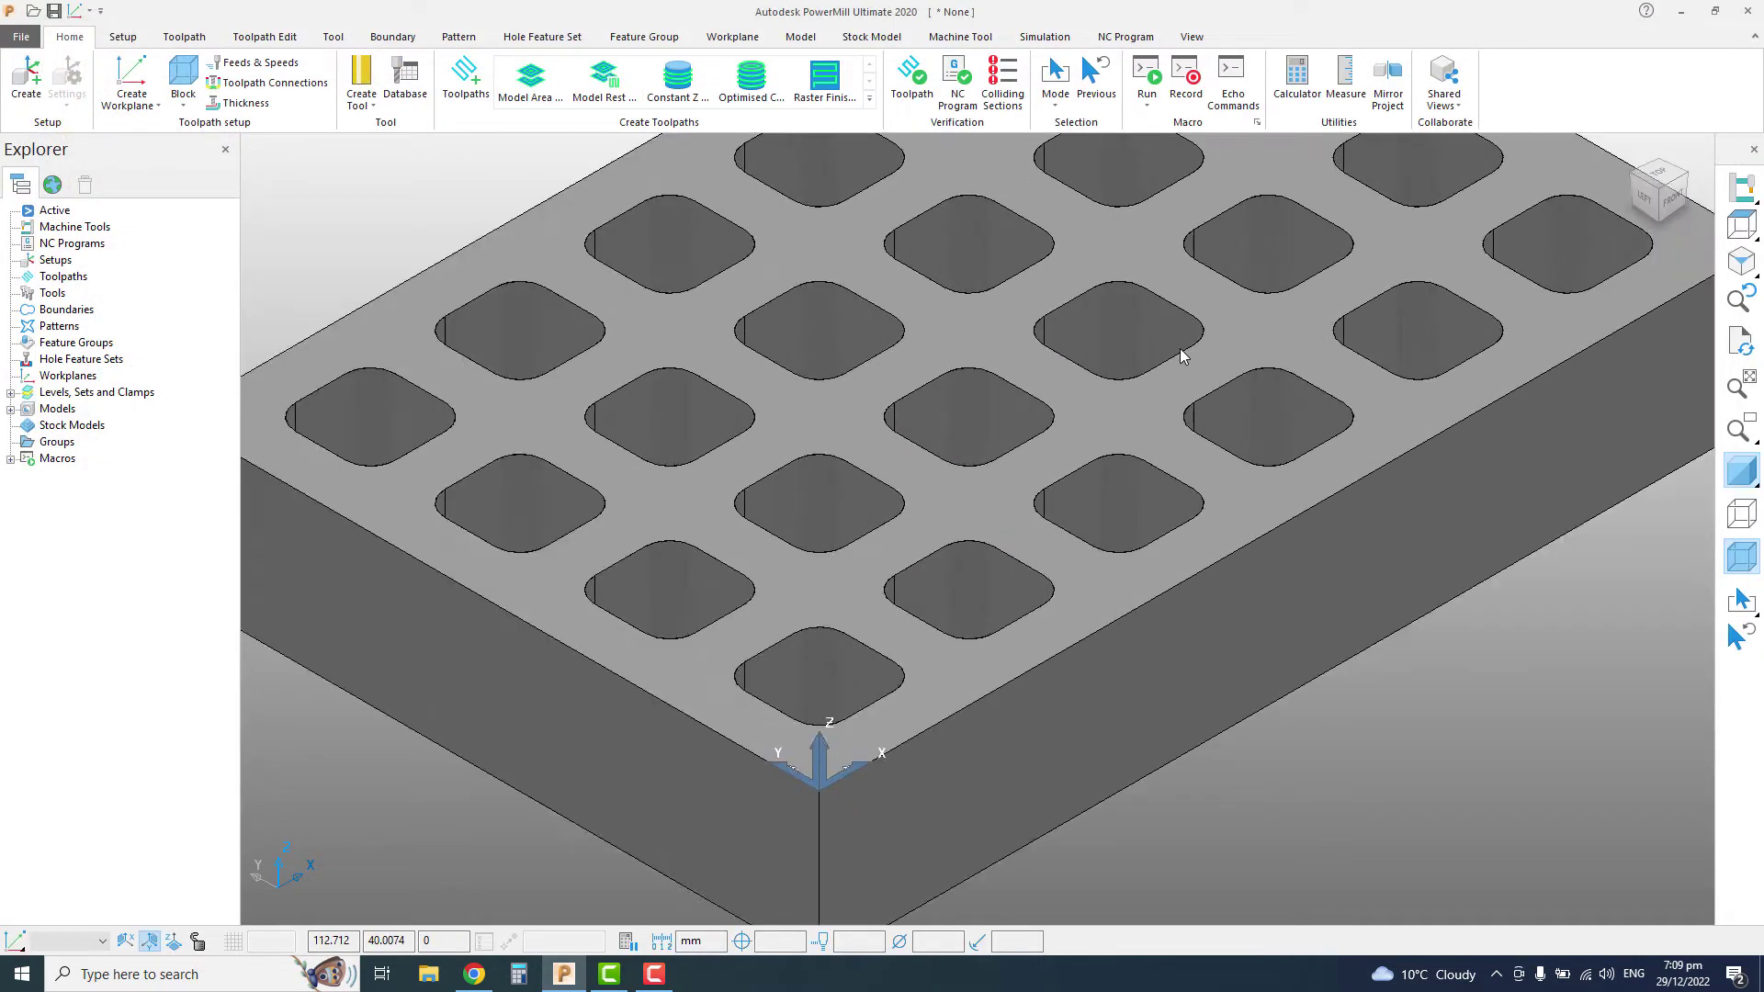
# Step: Zoom the pocket model in and out, and pan it within the graphics area
pyautogui.scroll(-5, 1182, 357)
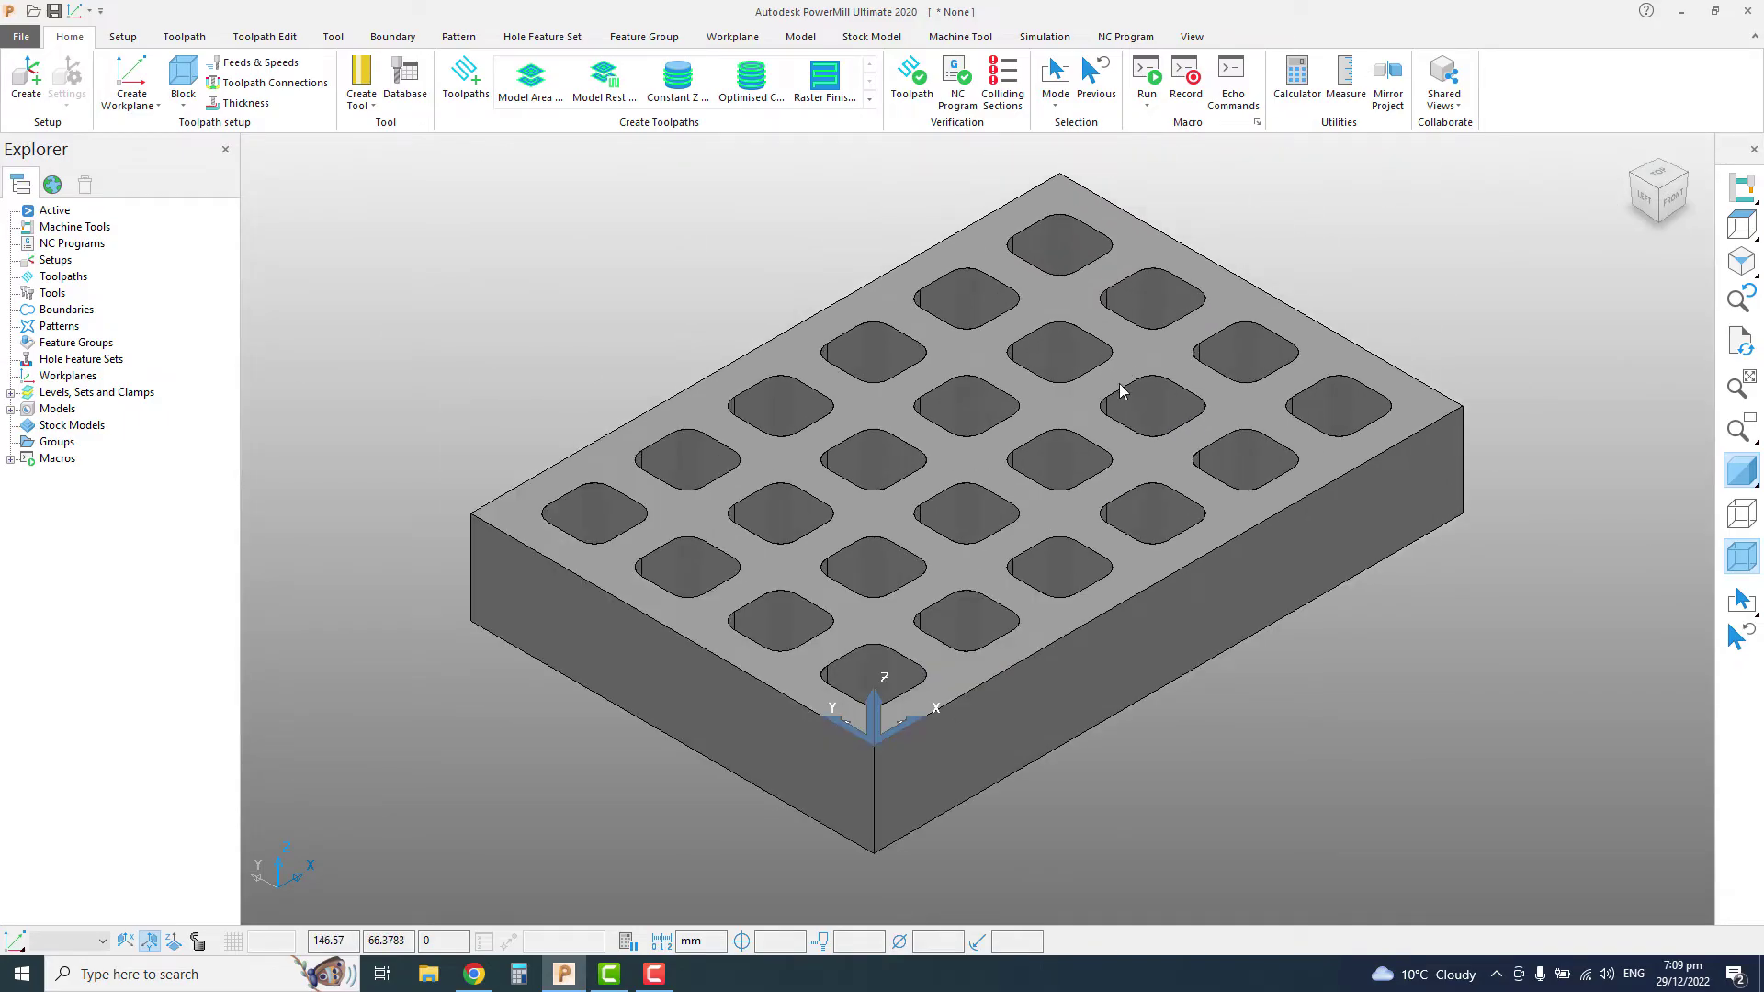
pyautogui.scroll(2, 1348, 292)
pyautogui.scroll(-3, 1337, 307)
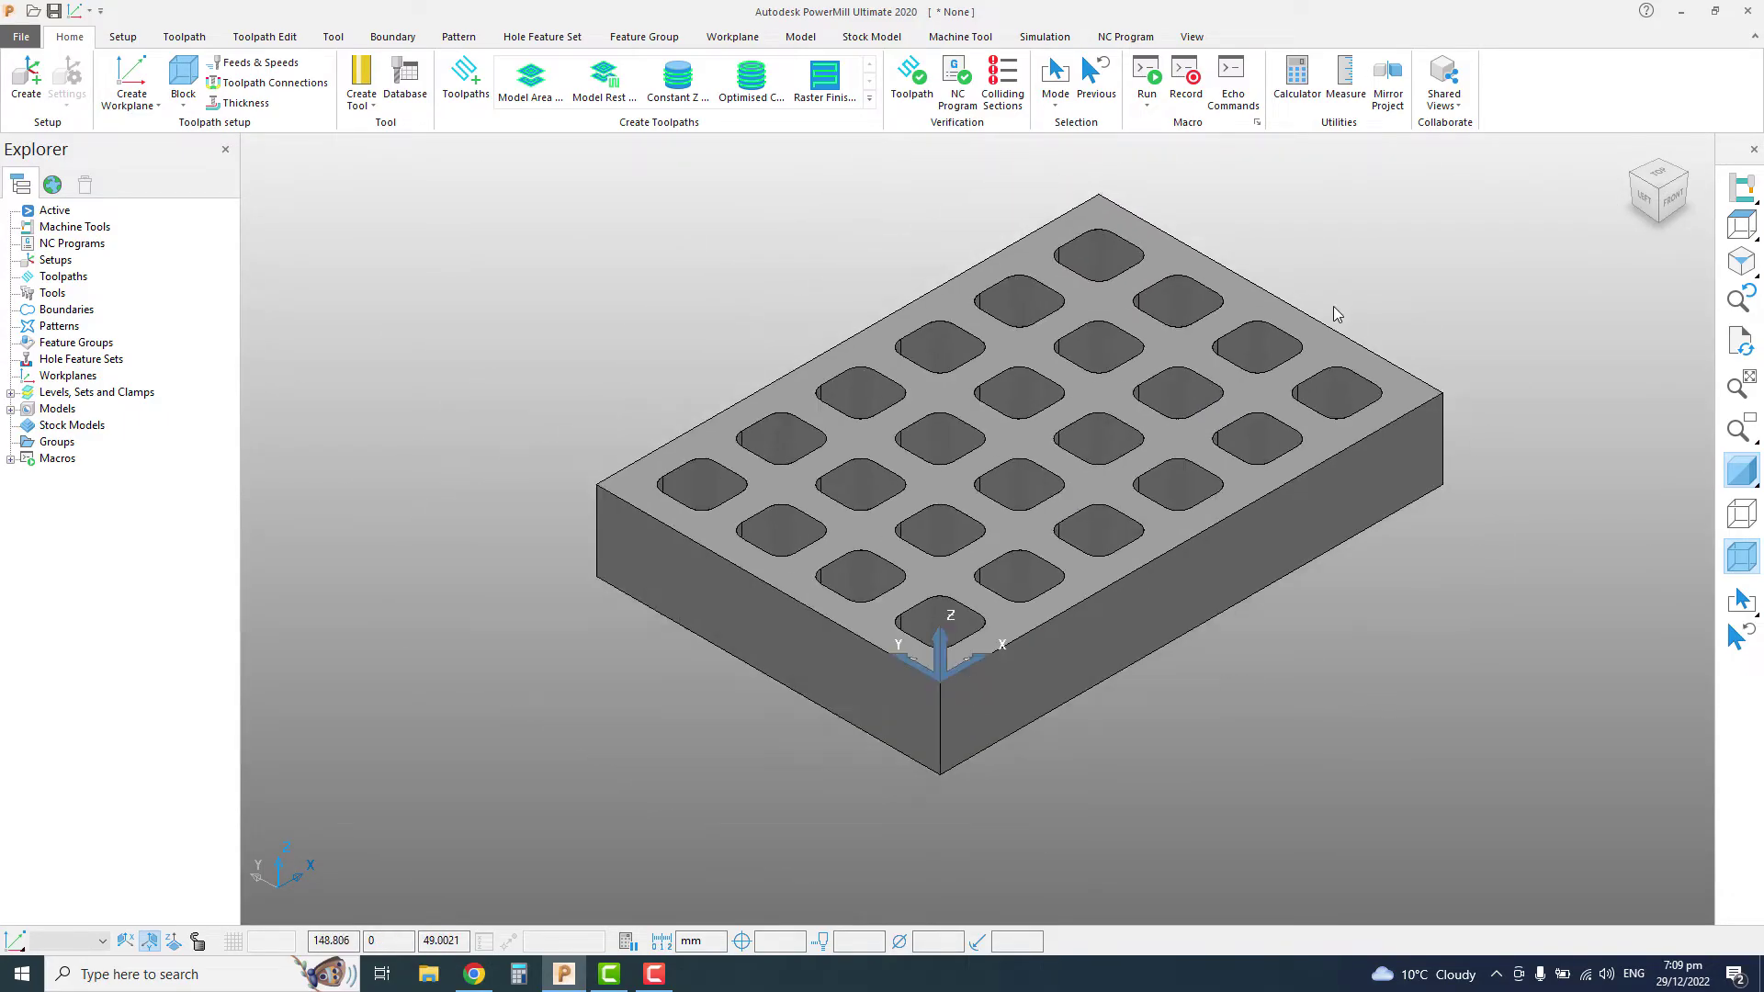
pyautogui.keyDown('shift'); pyautogui.moveTo(1363, 270); pyautogui.dragTo(1304, 296, button='middle'); pyautogui.keyUp('shift')
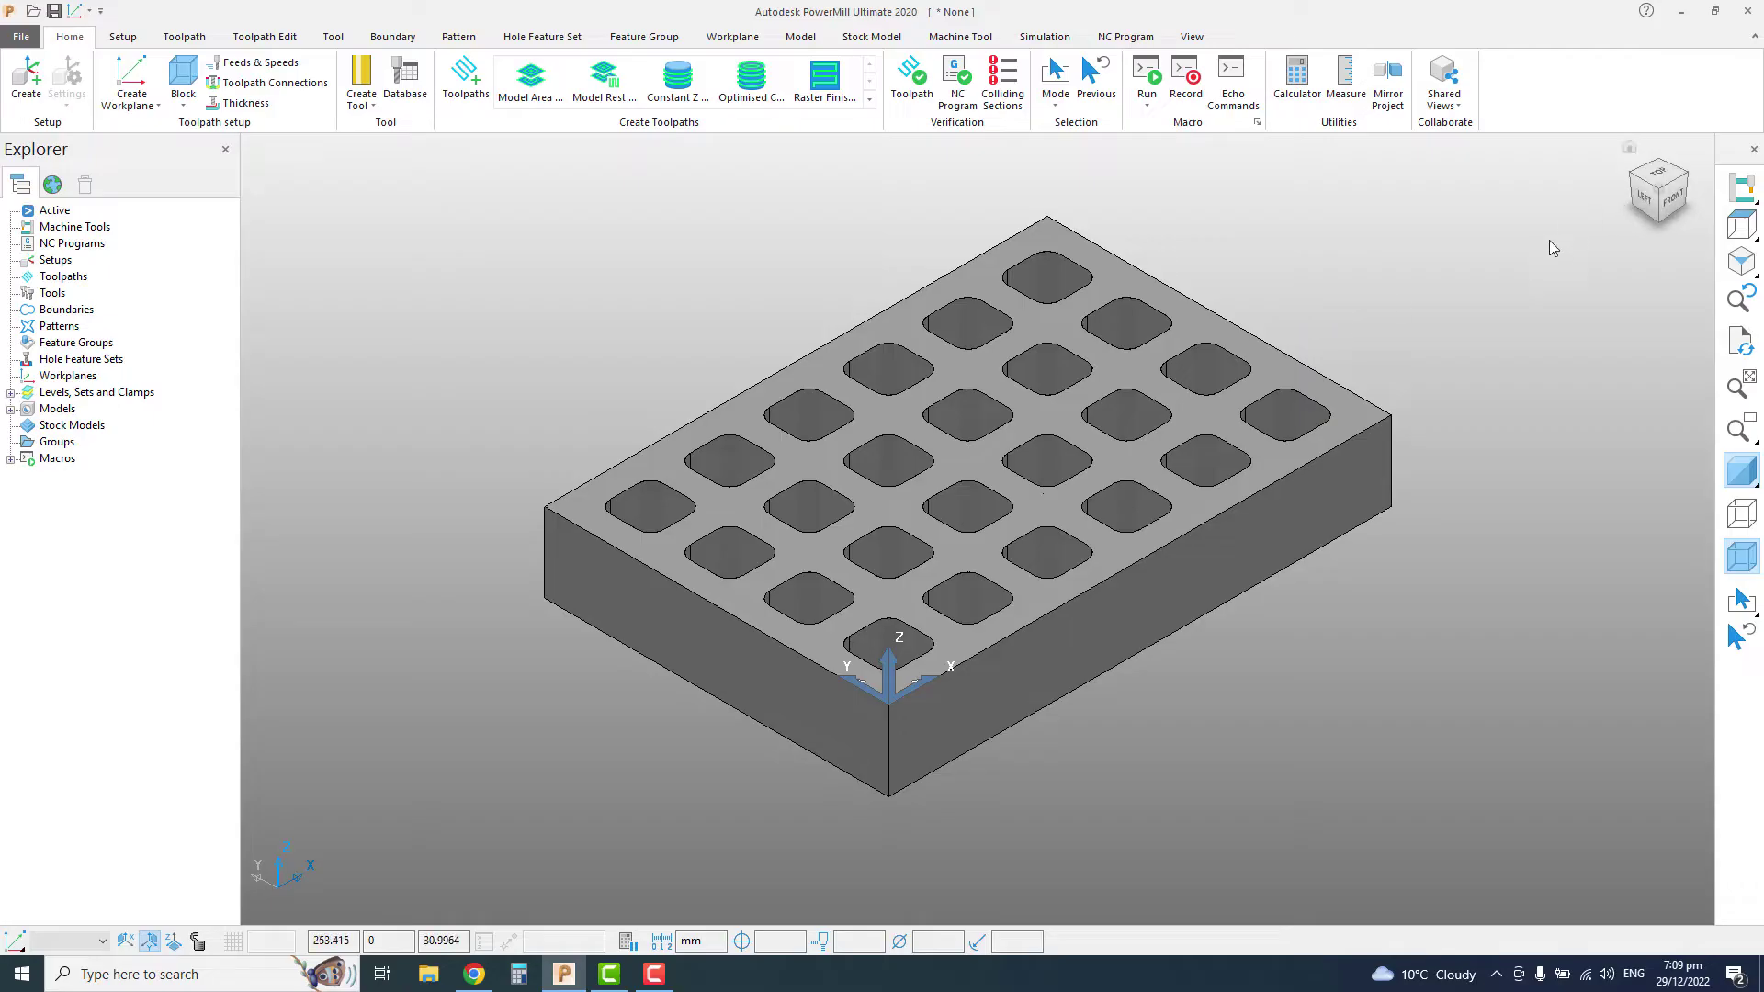
# Step: View the model from the front and the bottom, rotate the bottom view a quarter turn, and return to the top view
pyautogui.click(1671, 209)
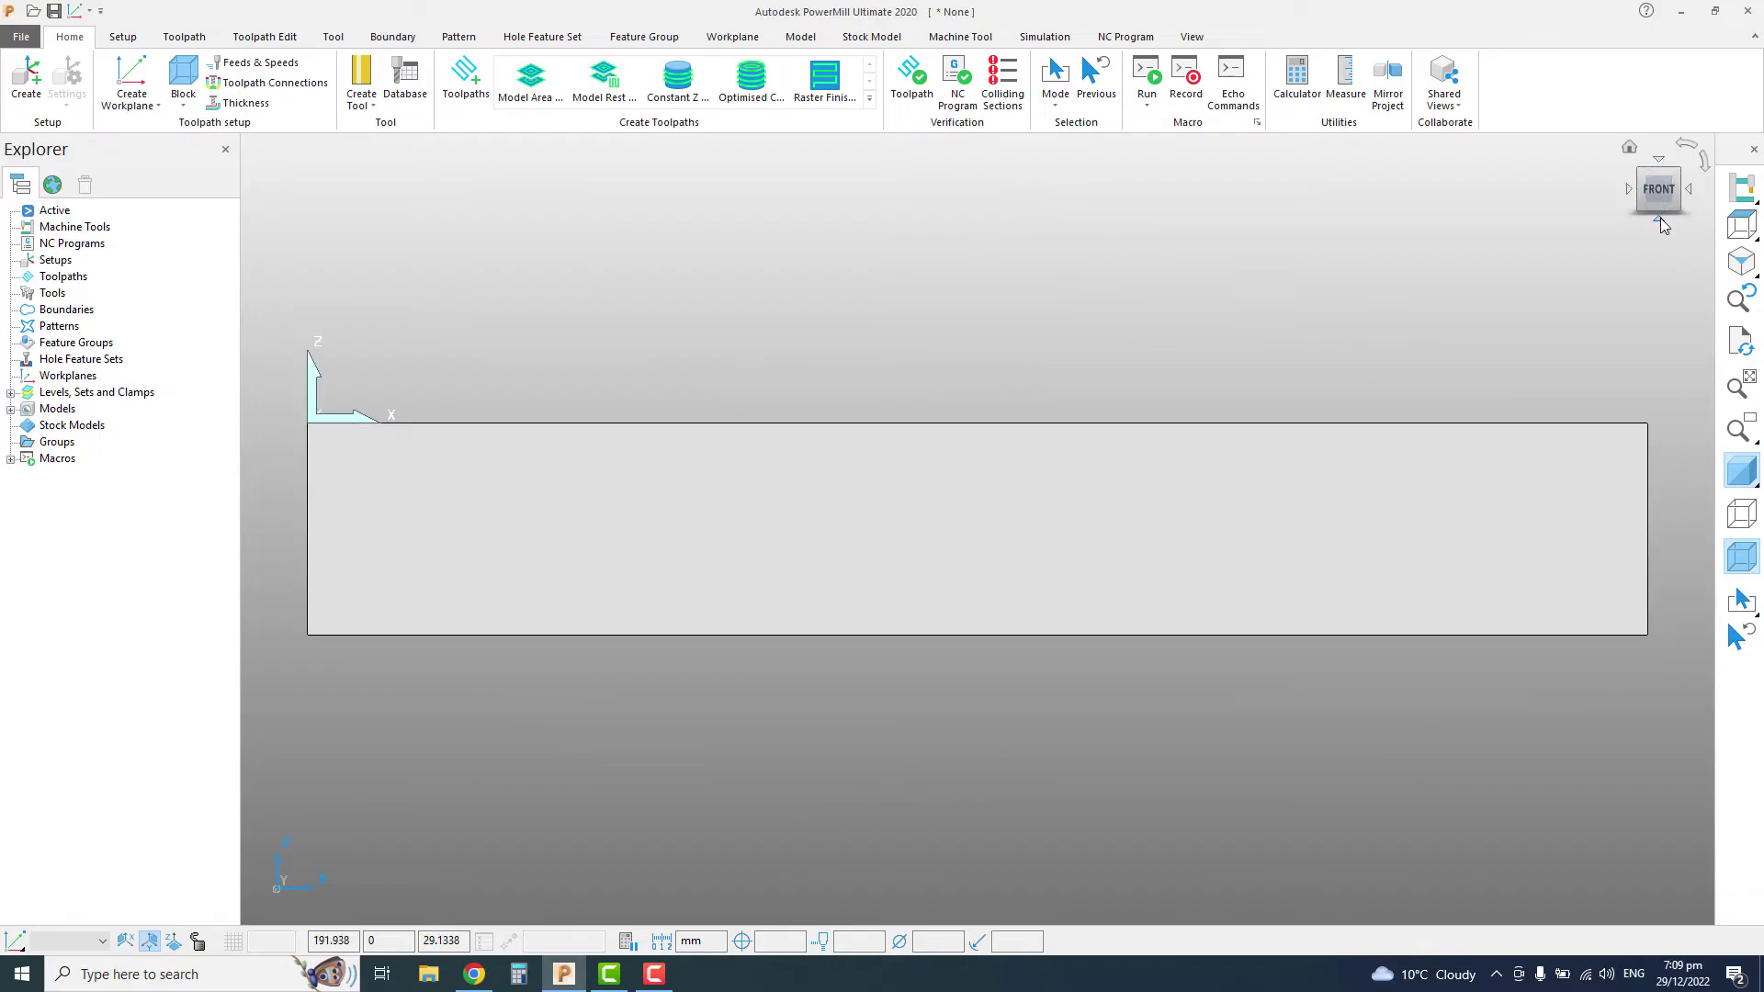
pyautogui.click(1662, 220)
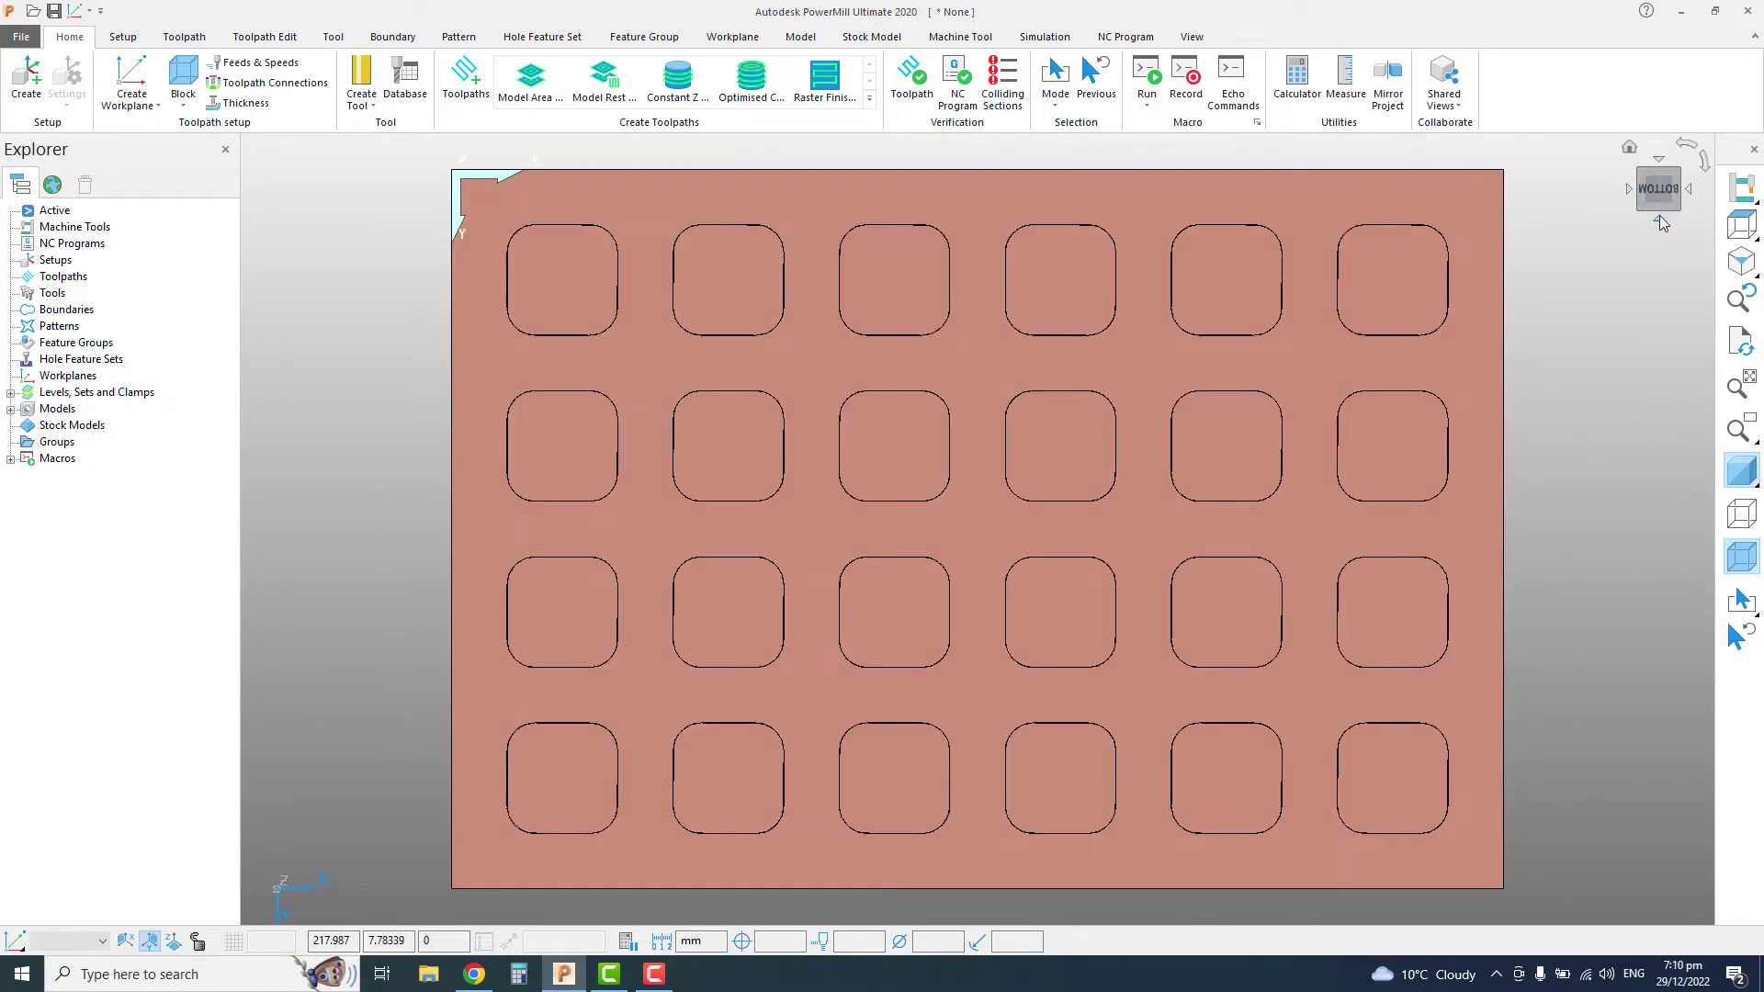
pyautogui.click(1703, 163)
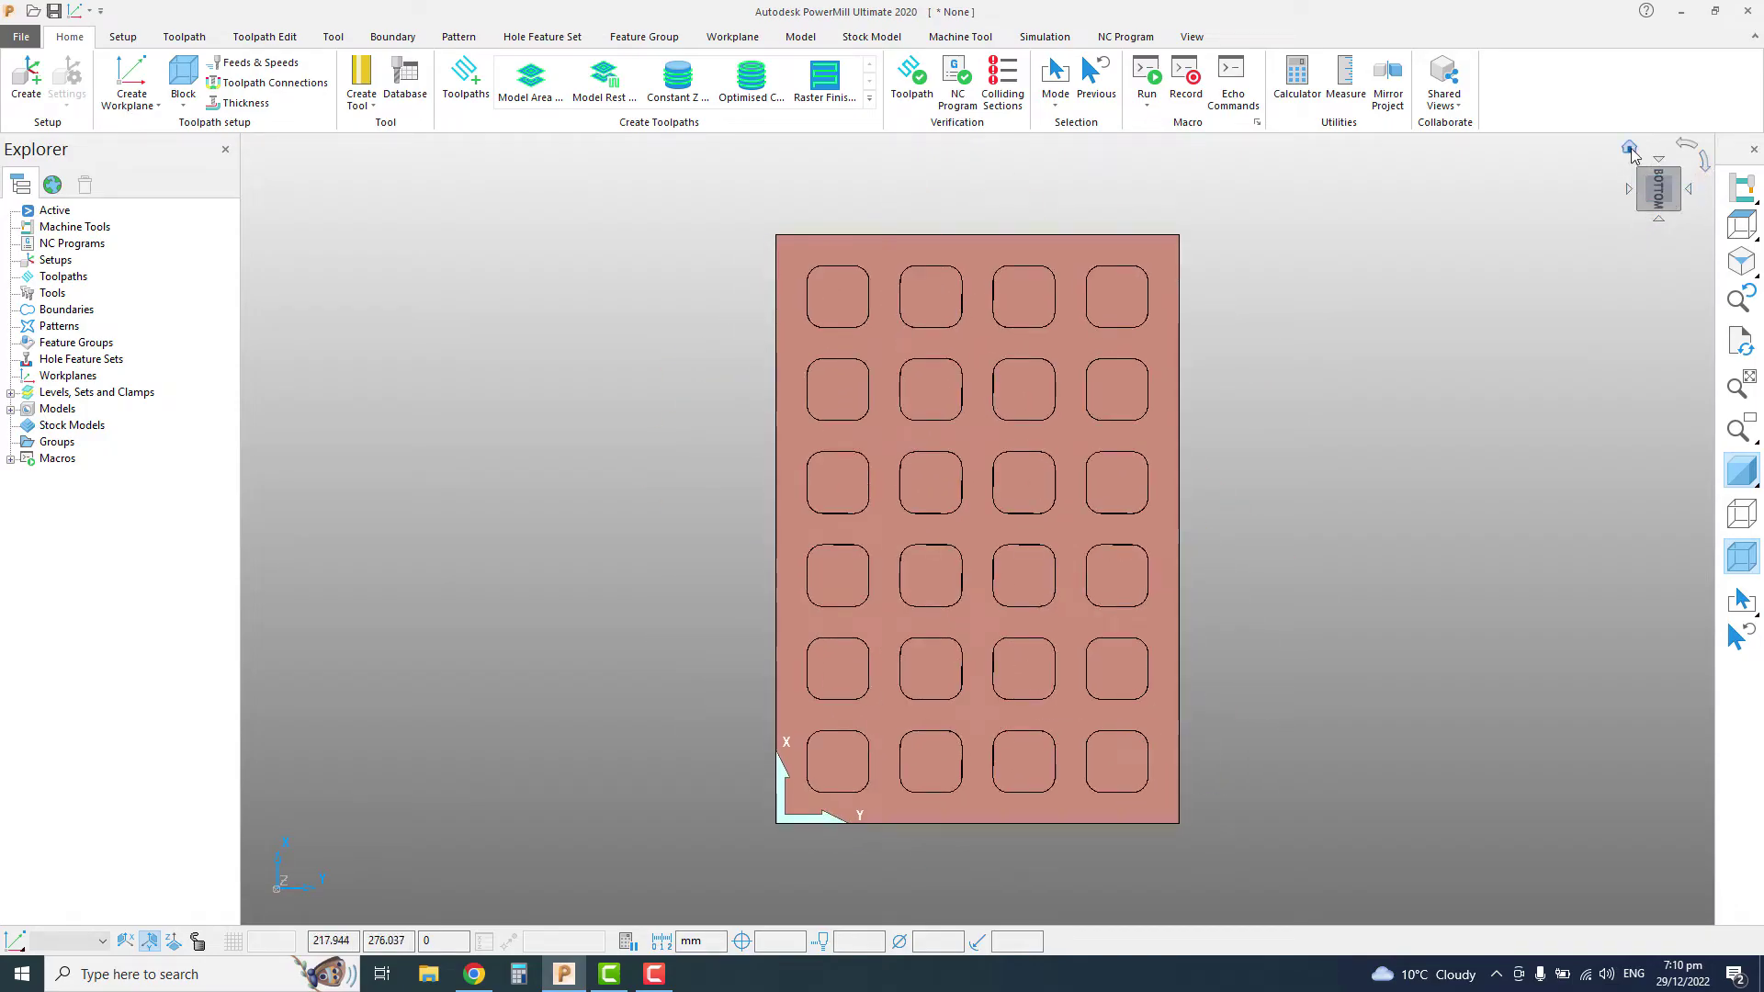
pyautogui.click(1659, 159)
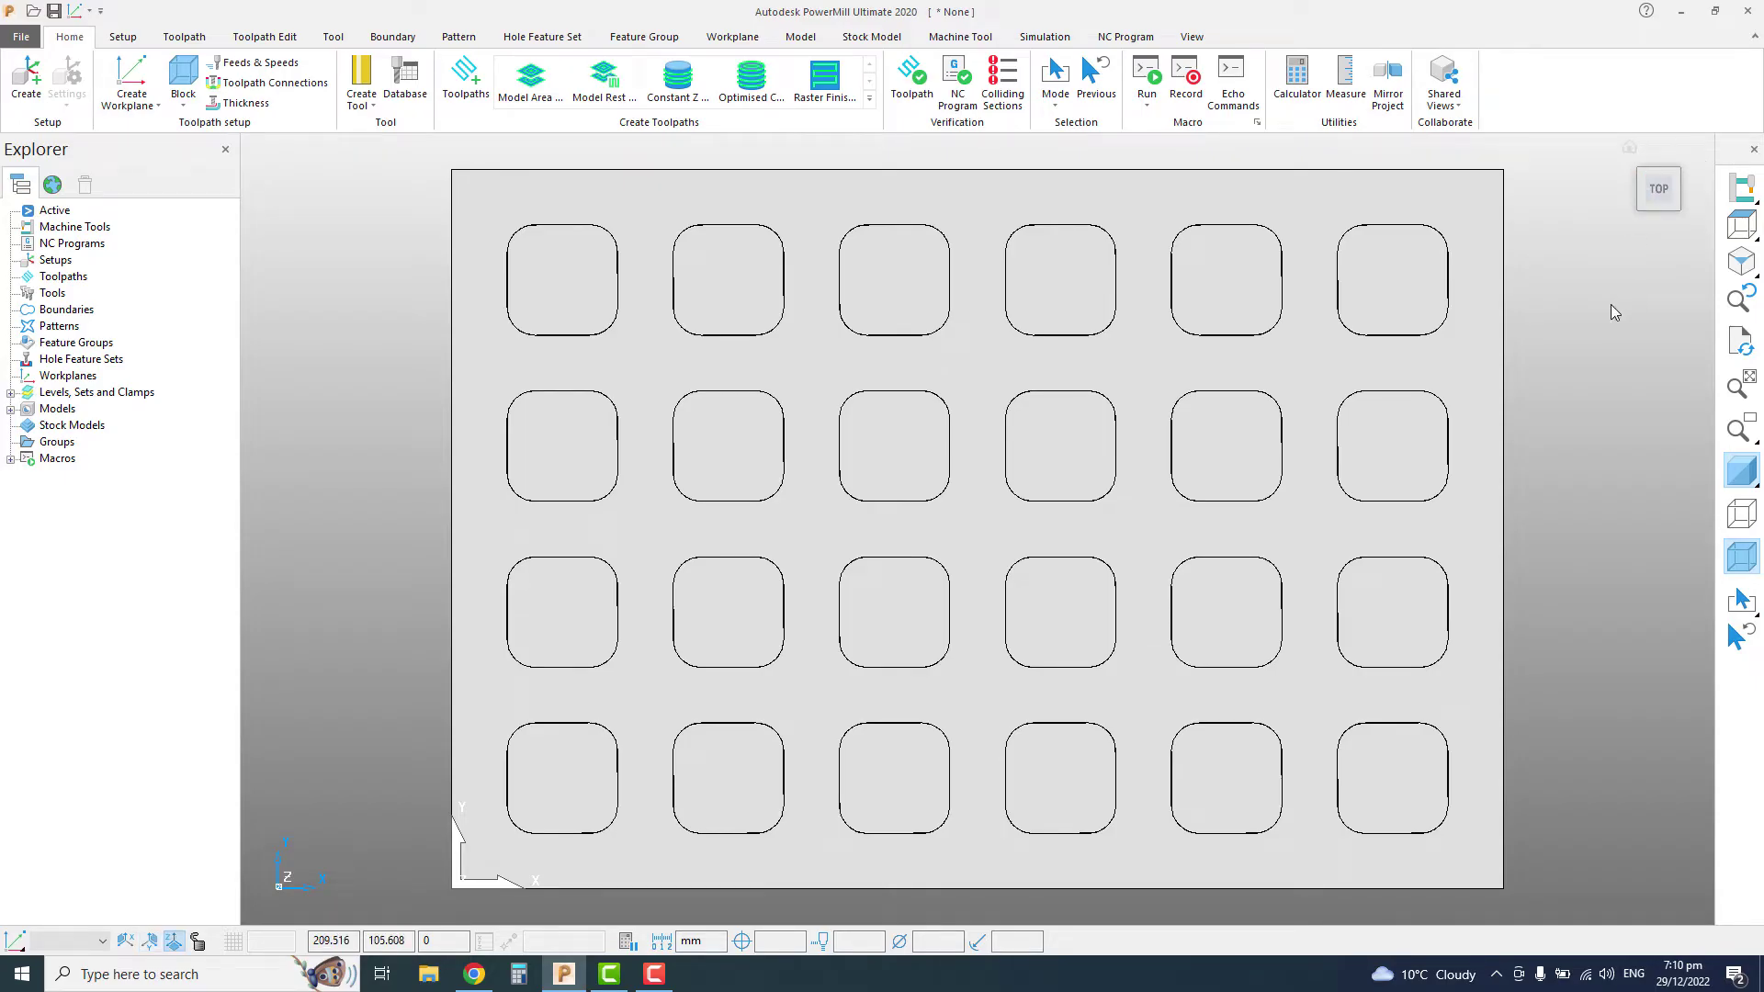
# Step: Zoom the top view in and out and pan the whole pocket plate back towards the centre
pyautogui.scroll(5, 1573, 328)
pyautogui.scroll(-7, 1580, 225)
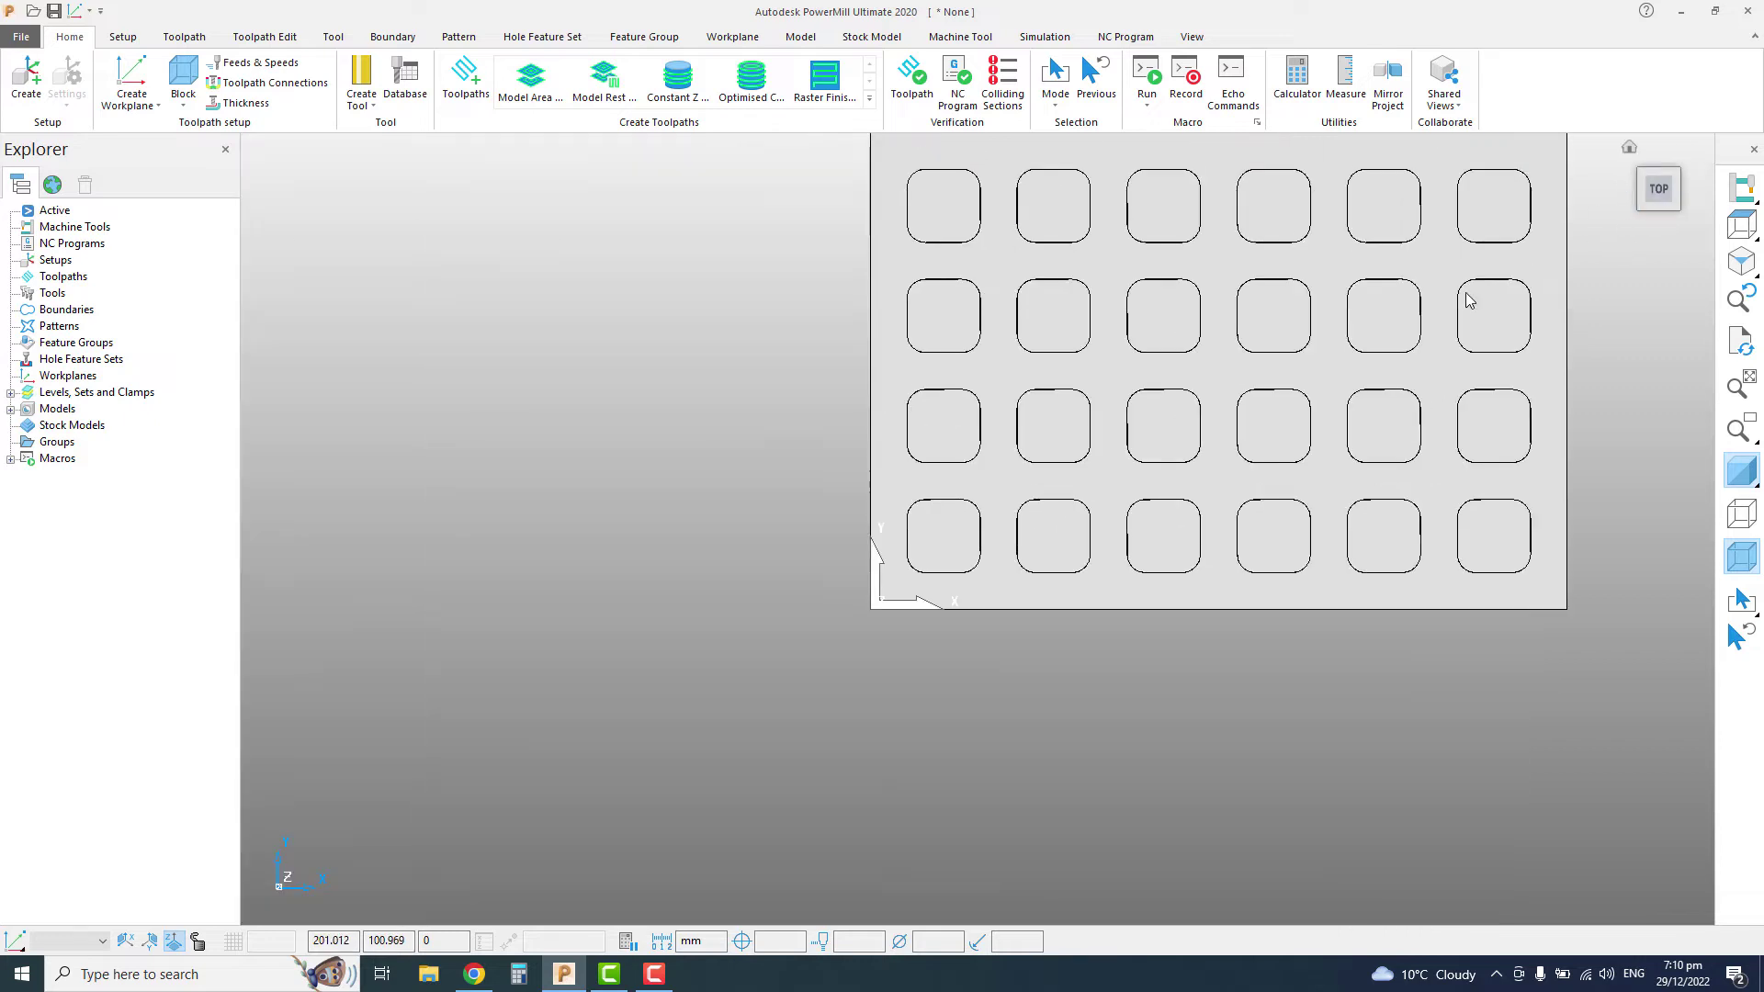
pyautogui.keyDown('shift'); pyautogui.moveTo(1488, 304); pyautogui.dragTo(1369, 449, button='middle'); pyautogui.keyUp('shift')
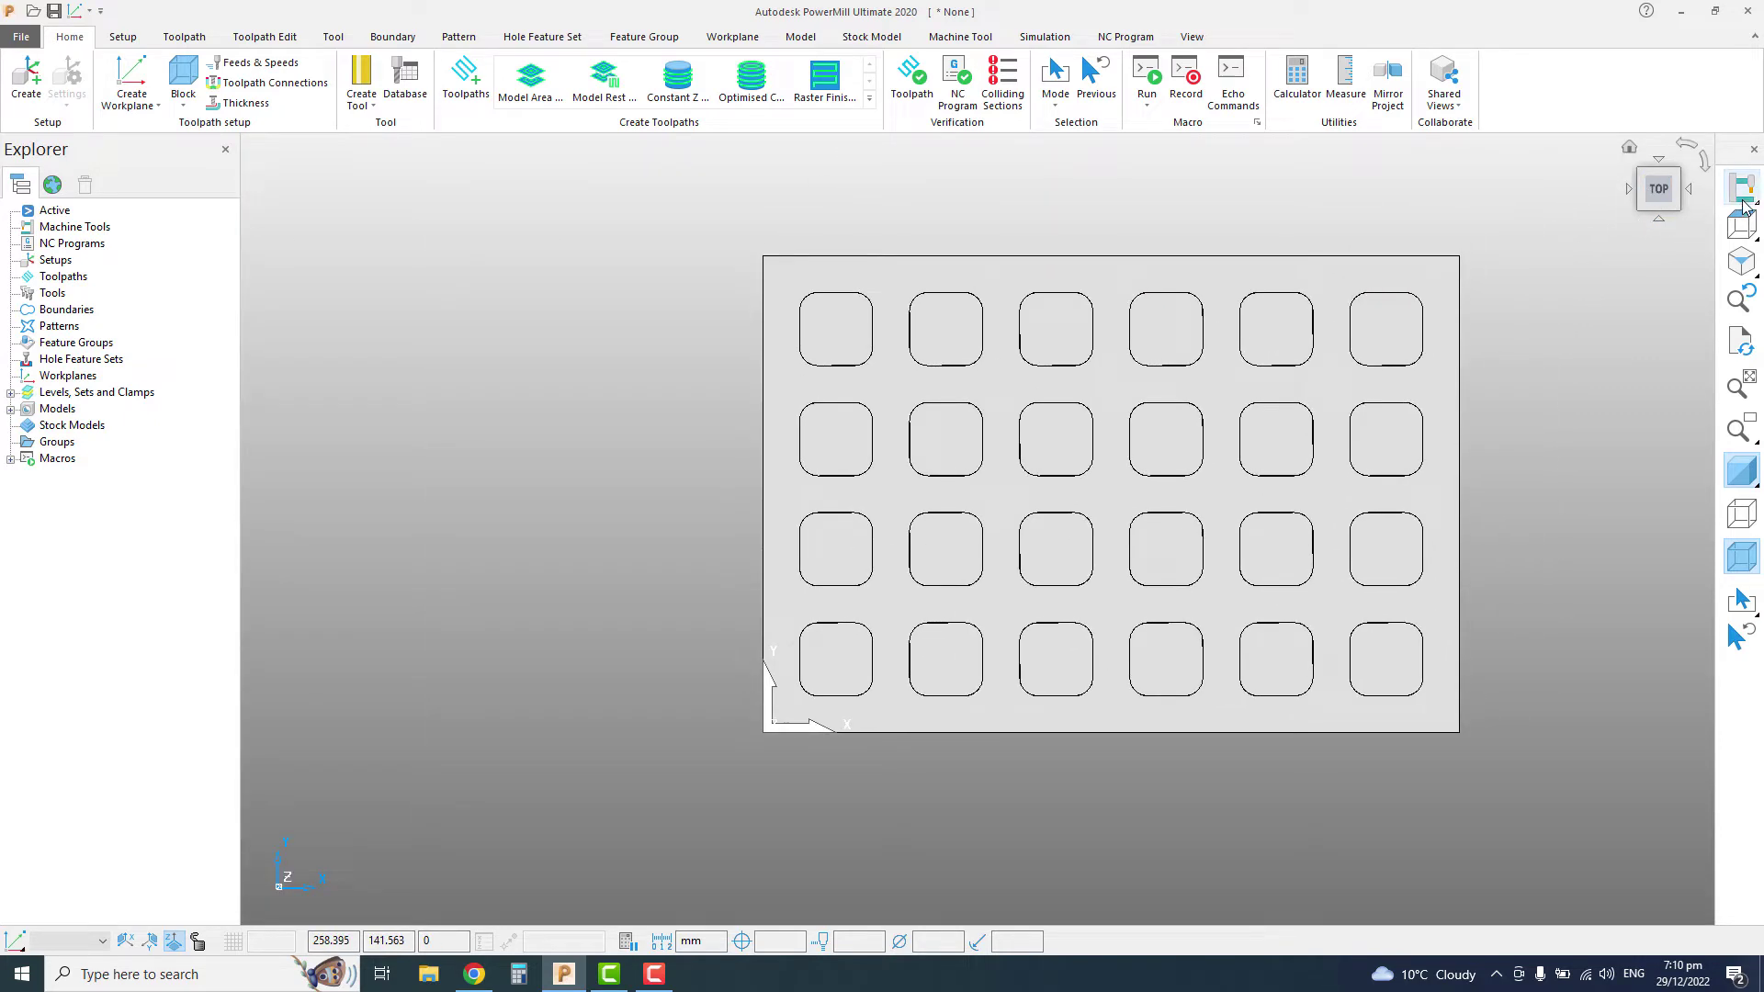
# Step: Examine the milling and turning view modes, choose milling, and look over the standard view directions
pyautogui.moveTo(1741, 202)
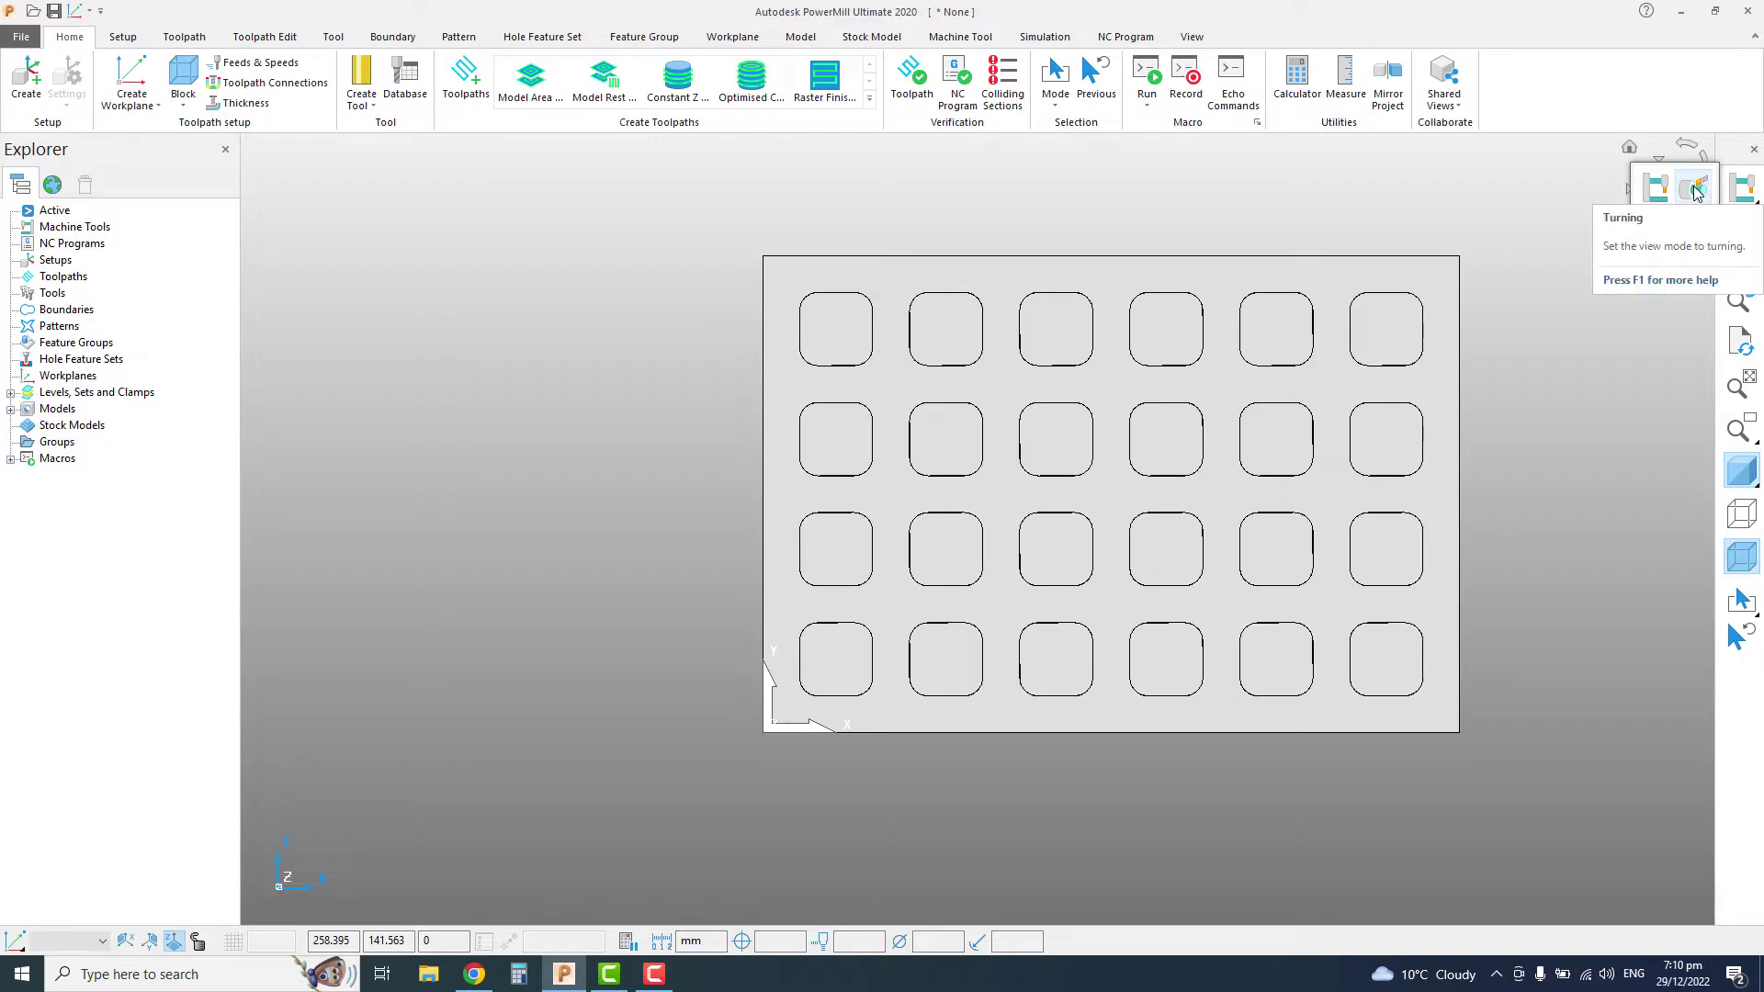
pyautogui.click(1653, 190)
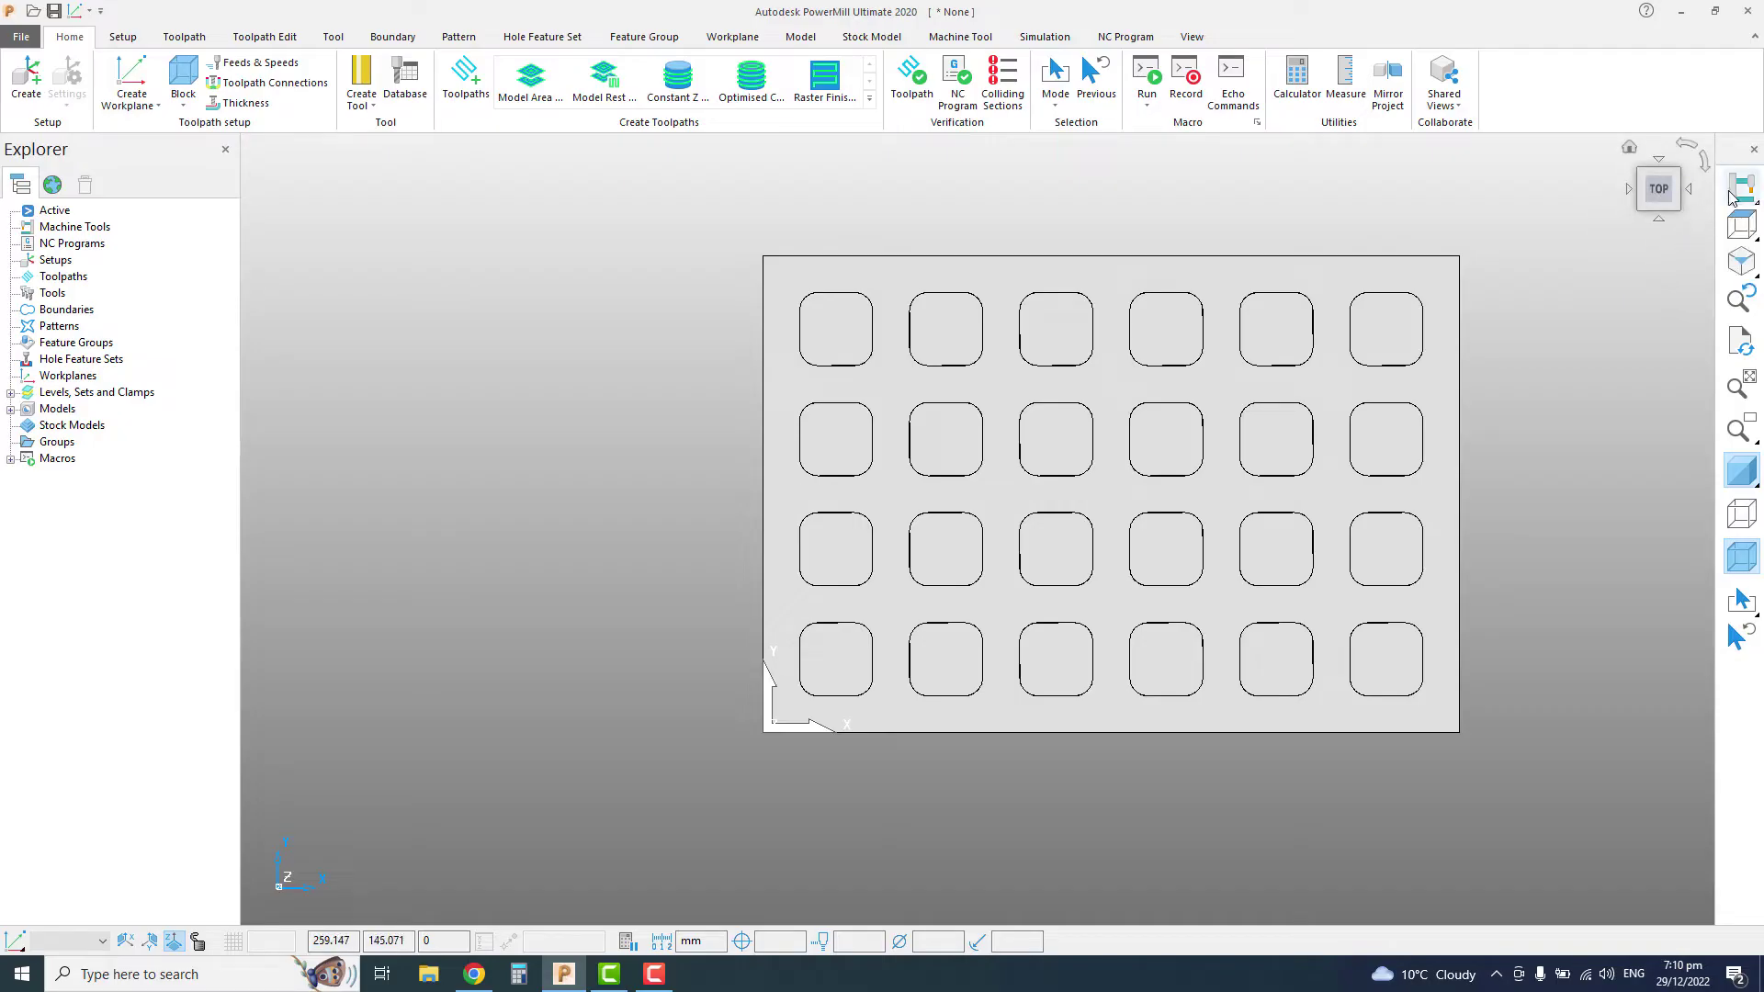
pyautogui.moveTo(1657, 204)
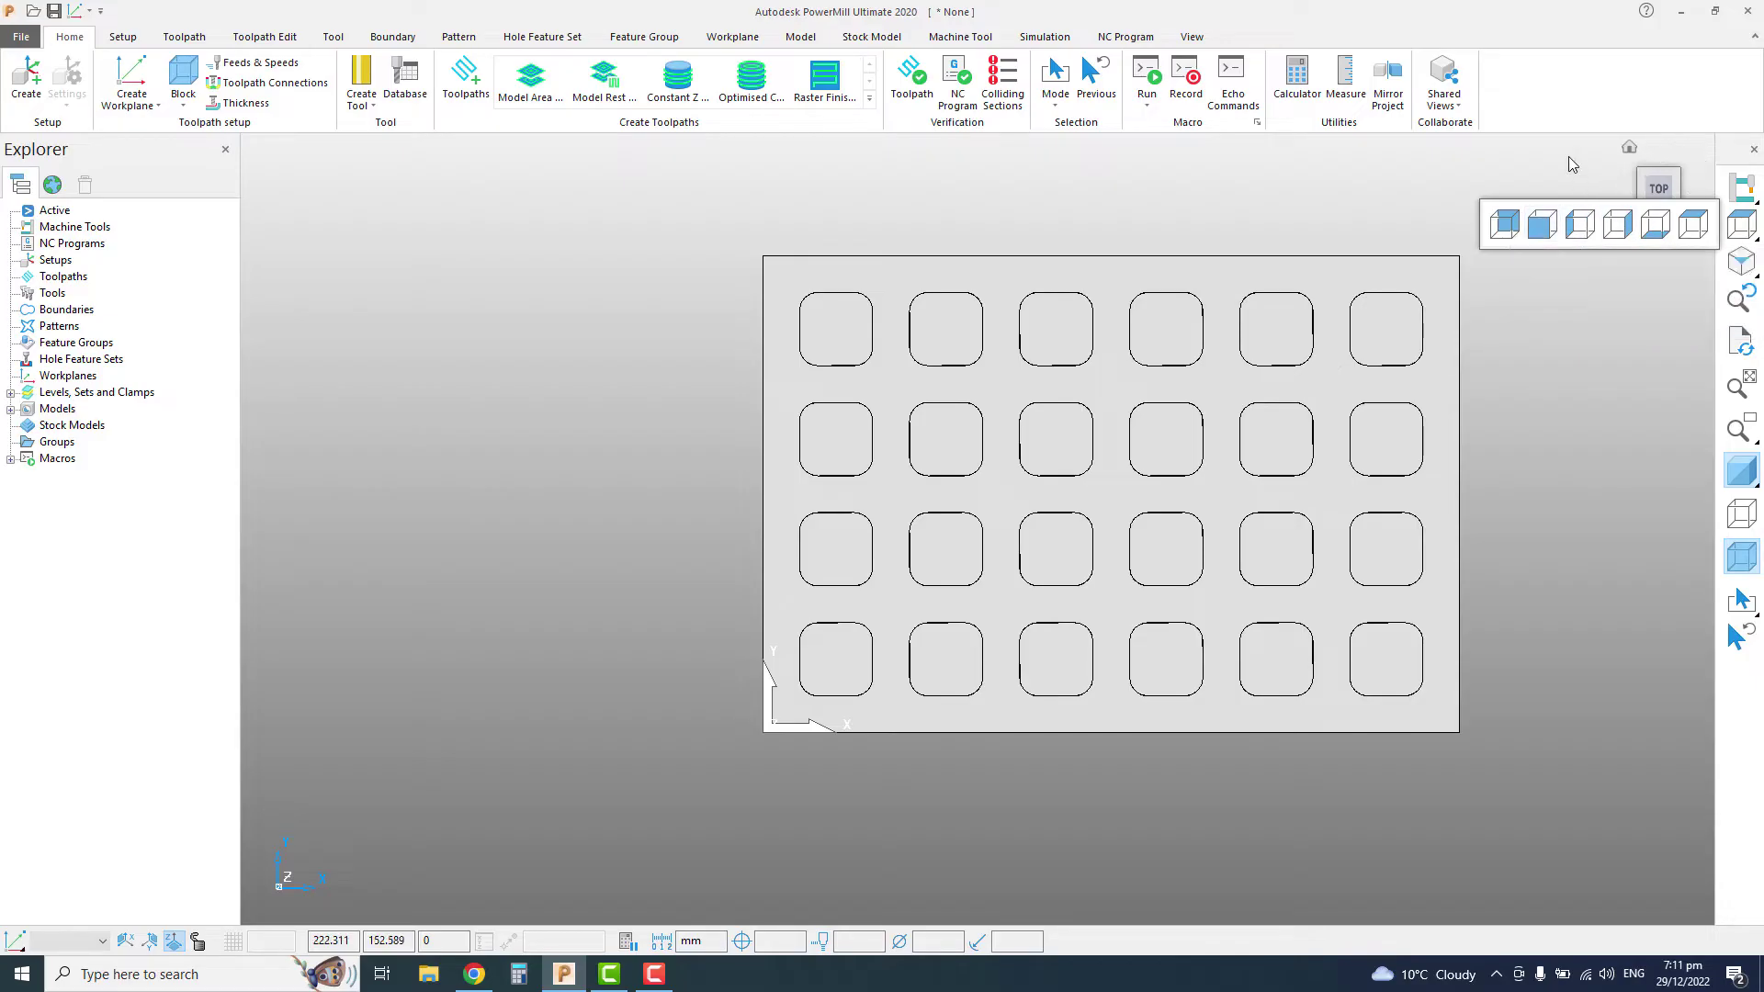
# Step: Switch the model between the front-left and back-left isometric views, and restore the previous view
pyautogui.click(1745, 267)
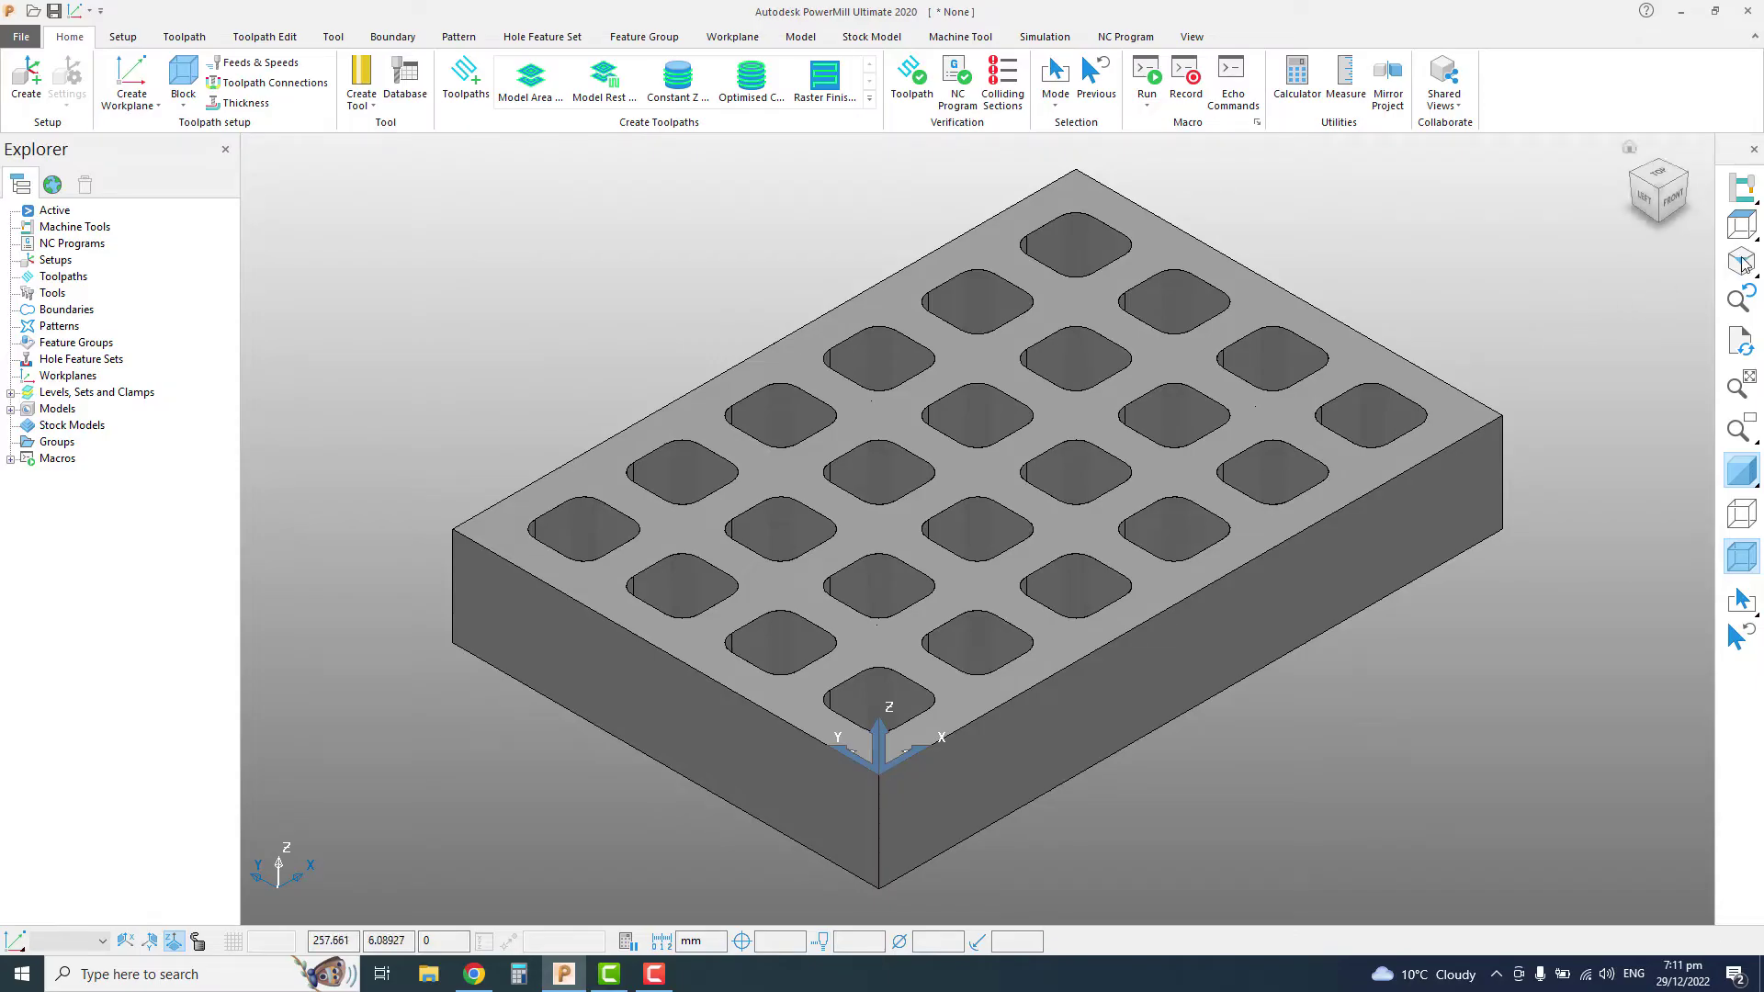
pyautogui.moveTo(1732, 265)
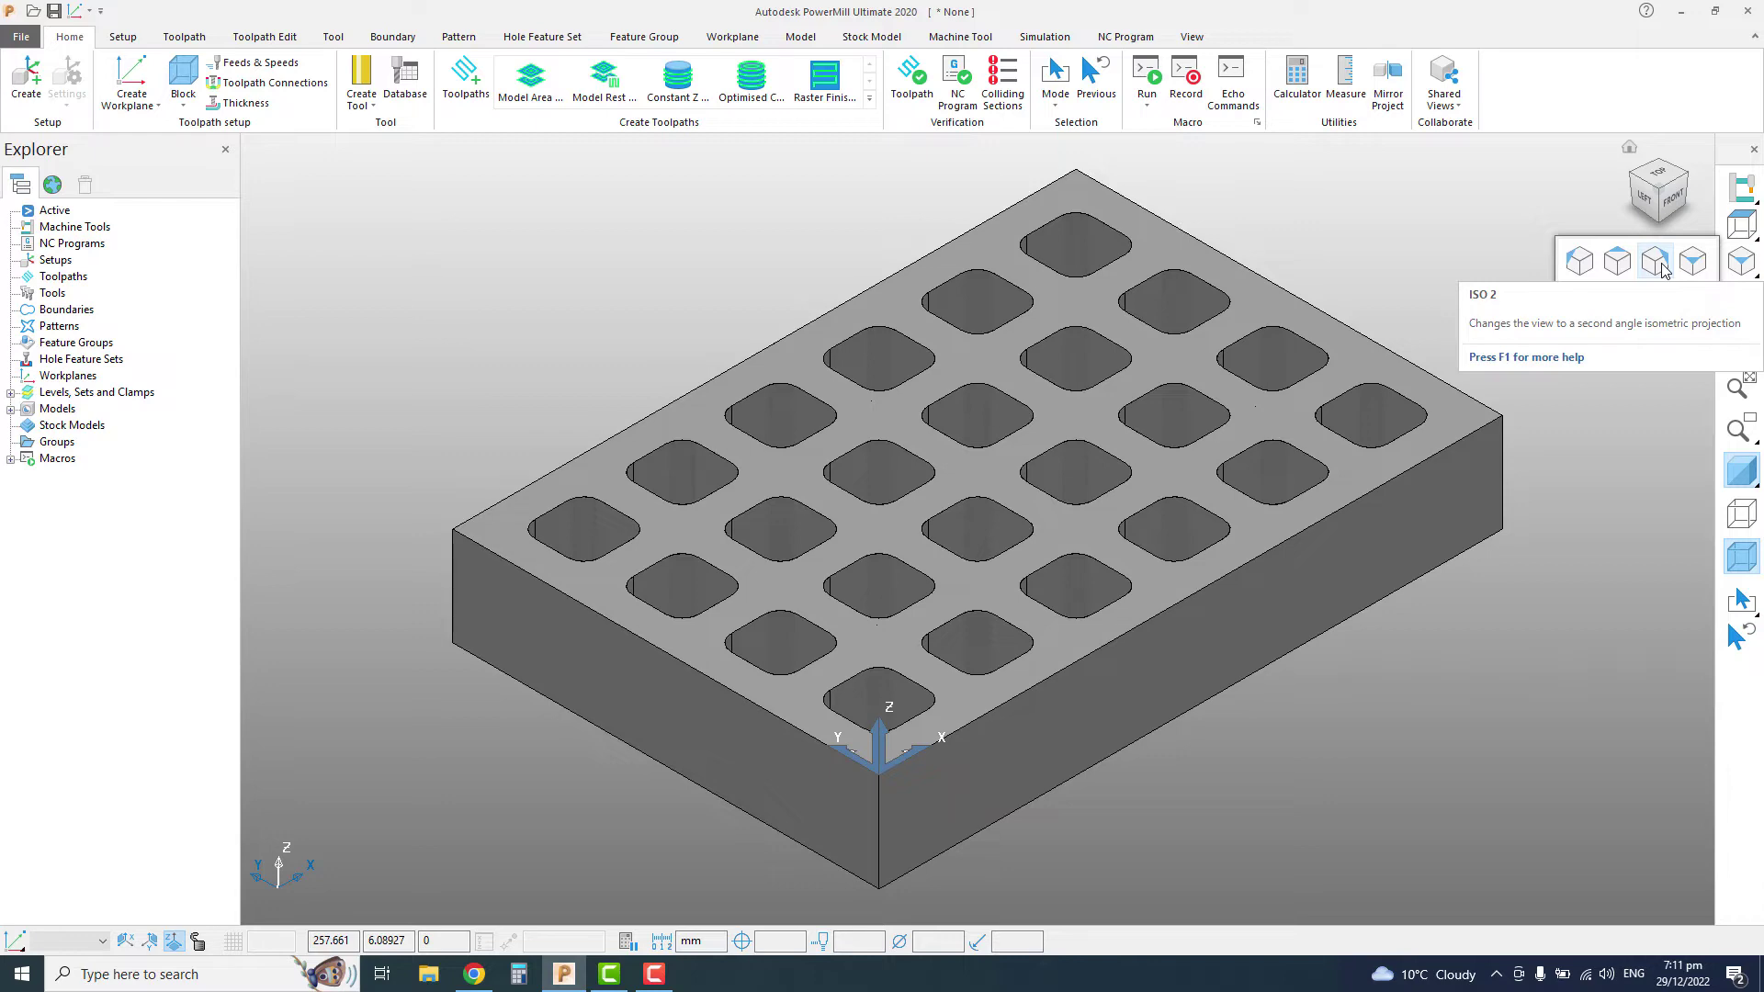
pyautogui.click(1571, 264)
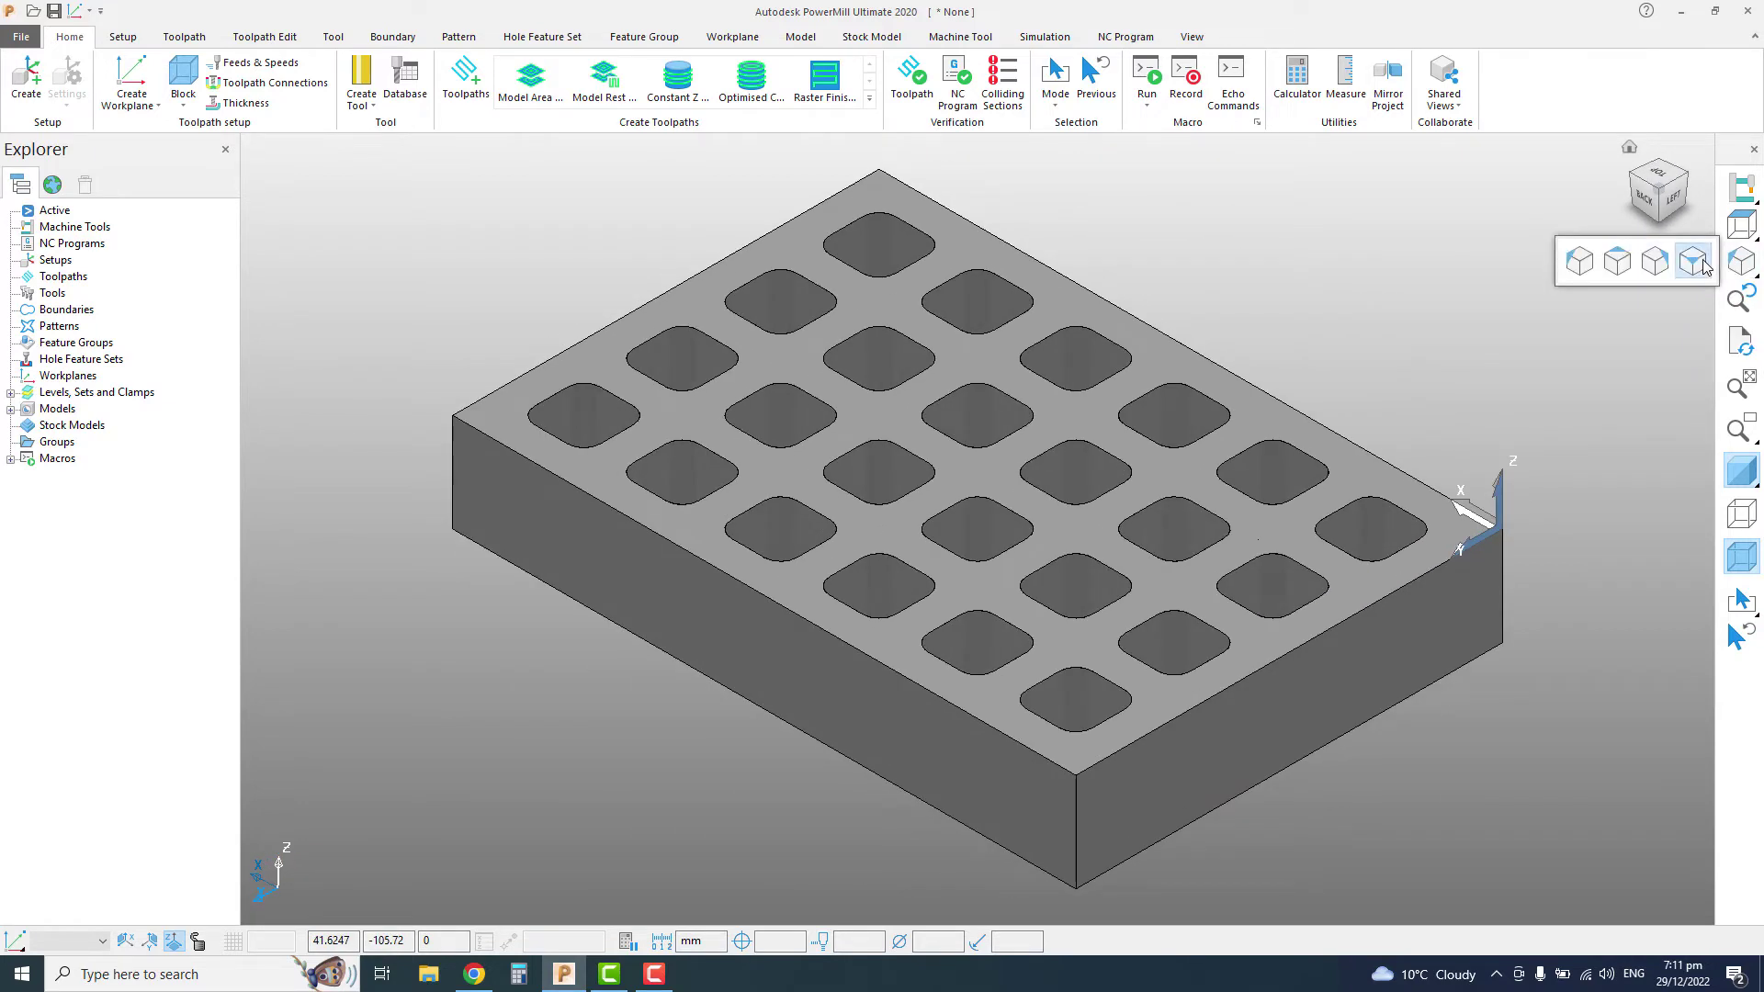
pyautogui.click(1703, 264)
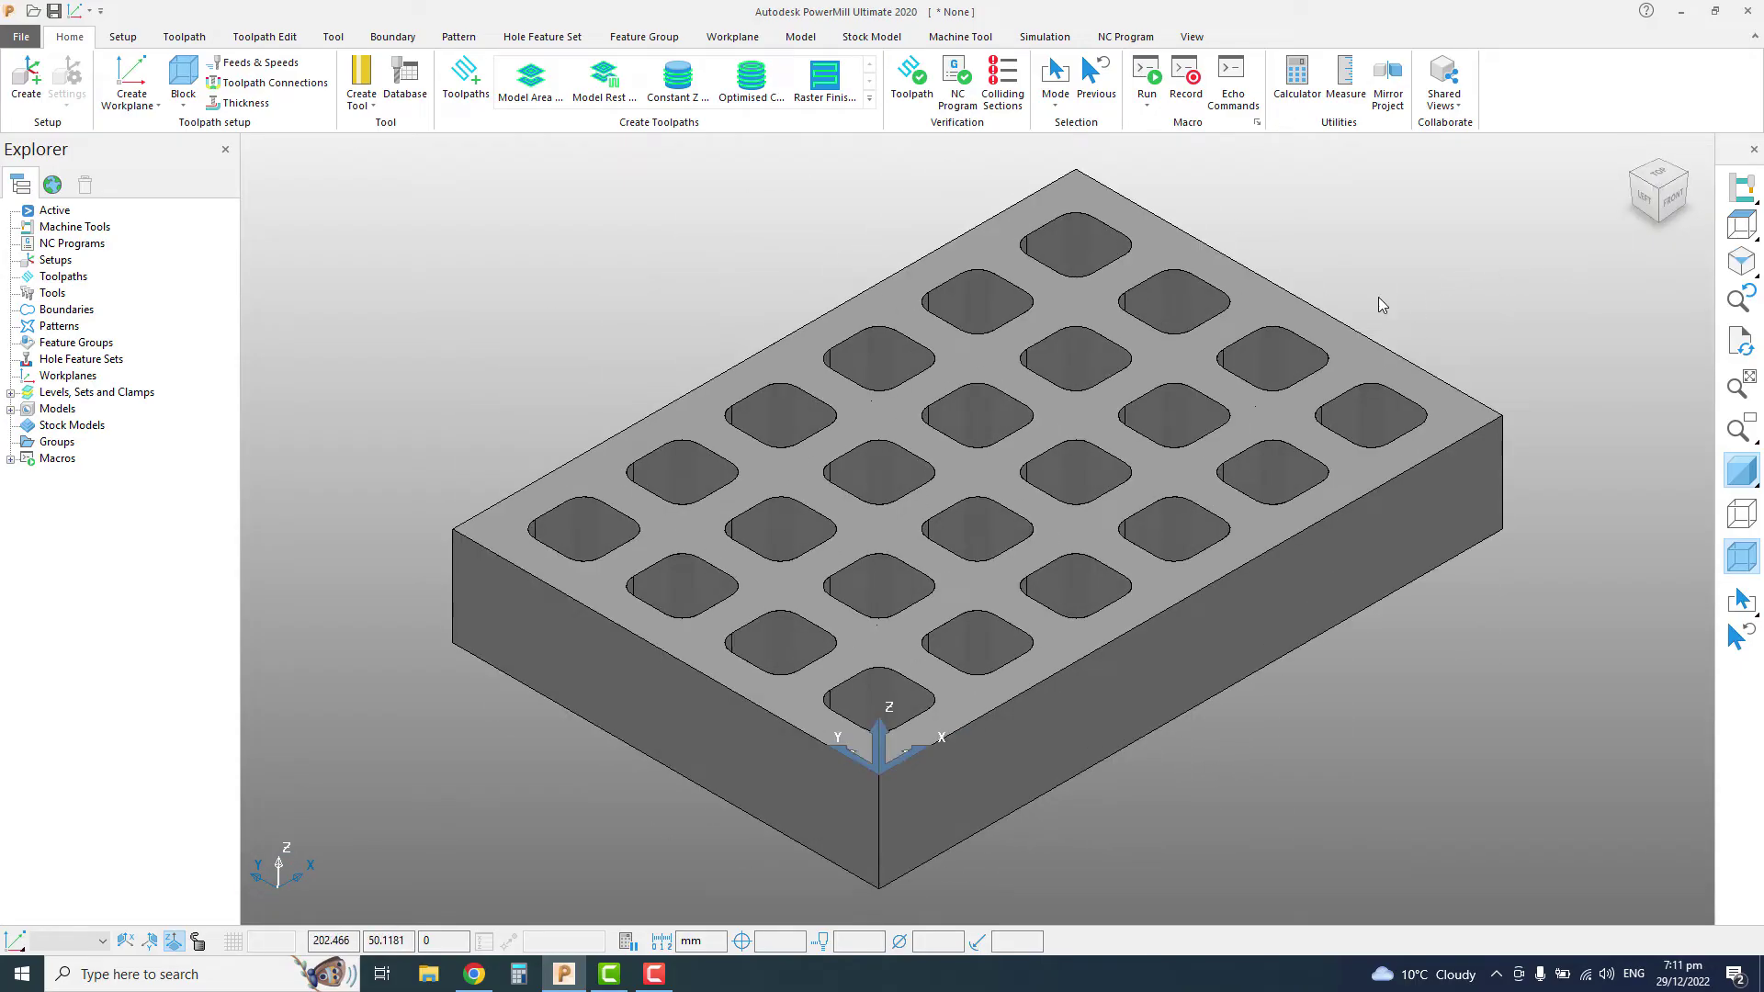
pyautogui.click(1742, 302)
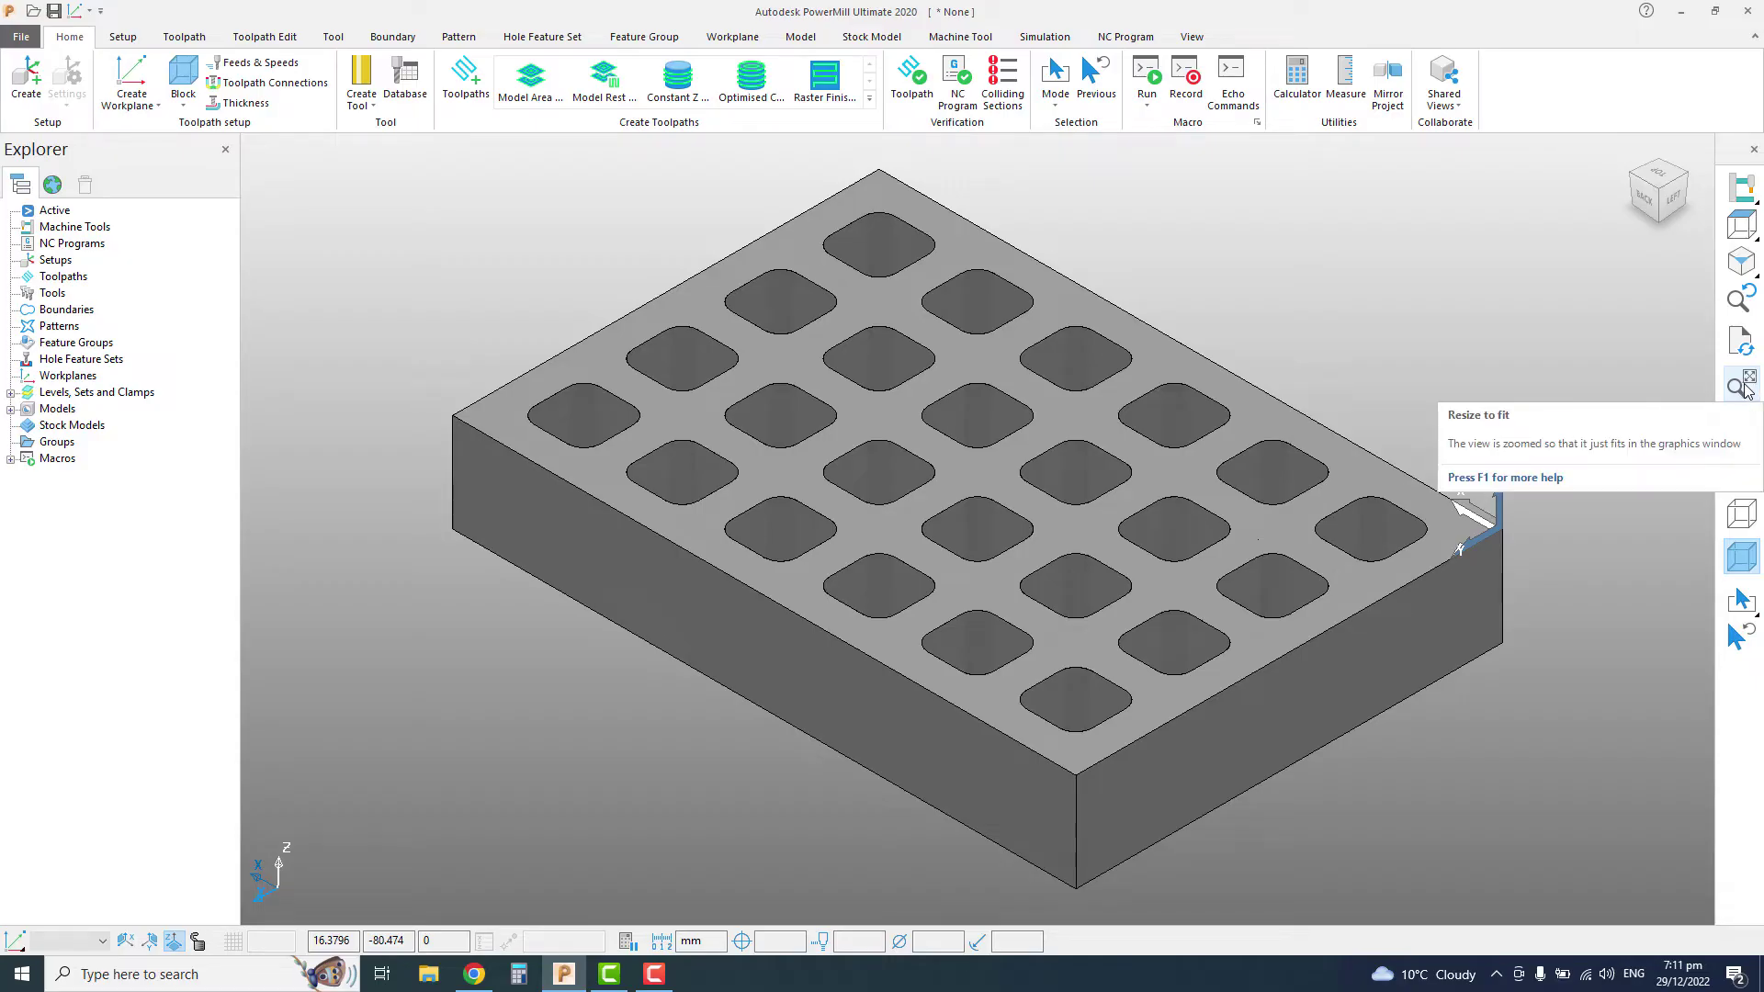
# Step: Zoom in closely on the model's top face and resize the view to fit the whole model
pyautogui.scroll(5, 1170, 465)
pyautogui.scroll(3, 1170, 465)
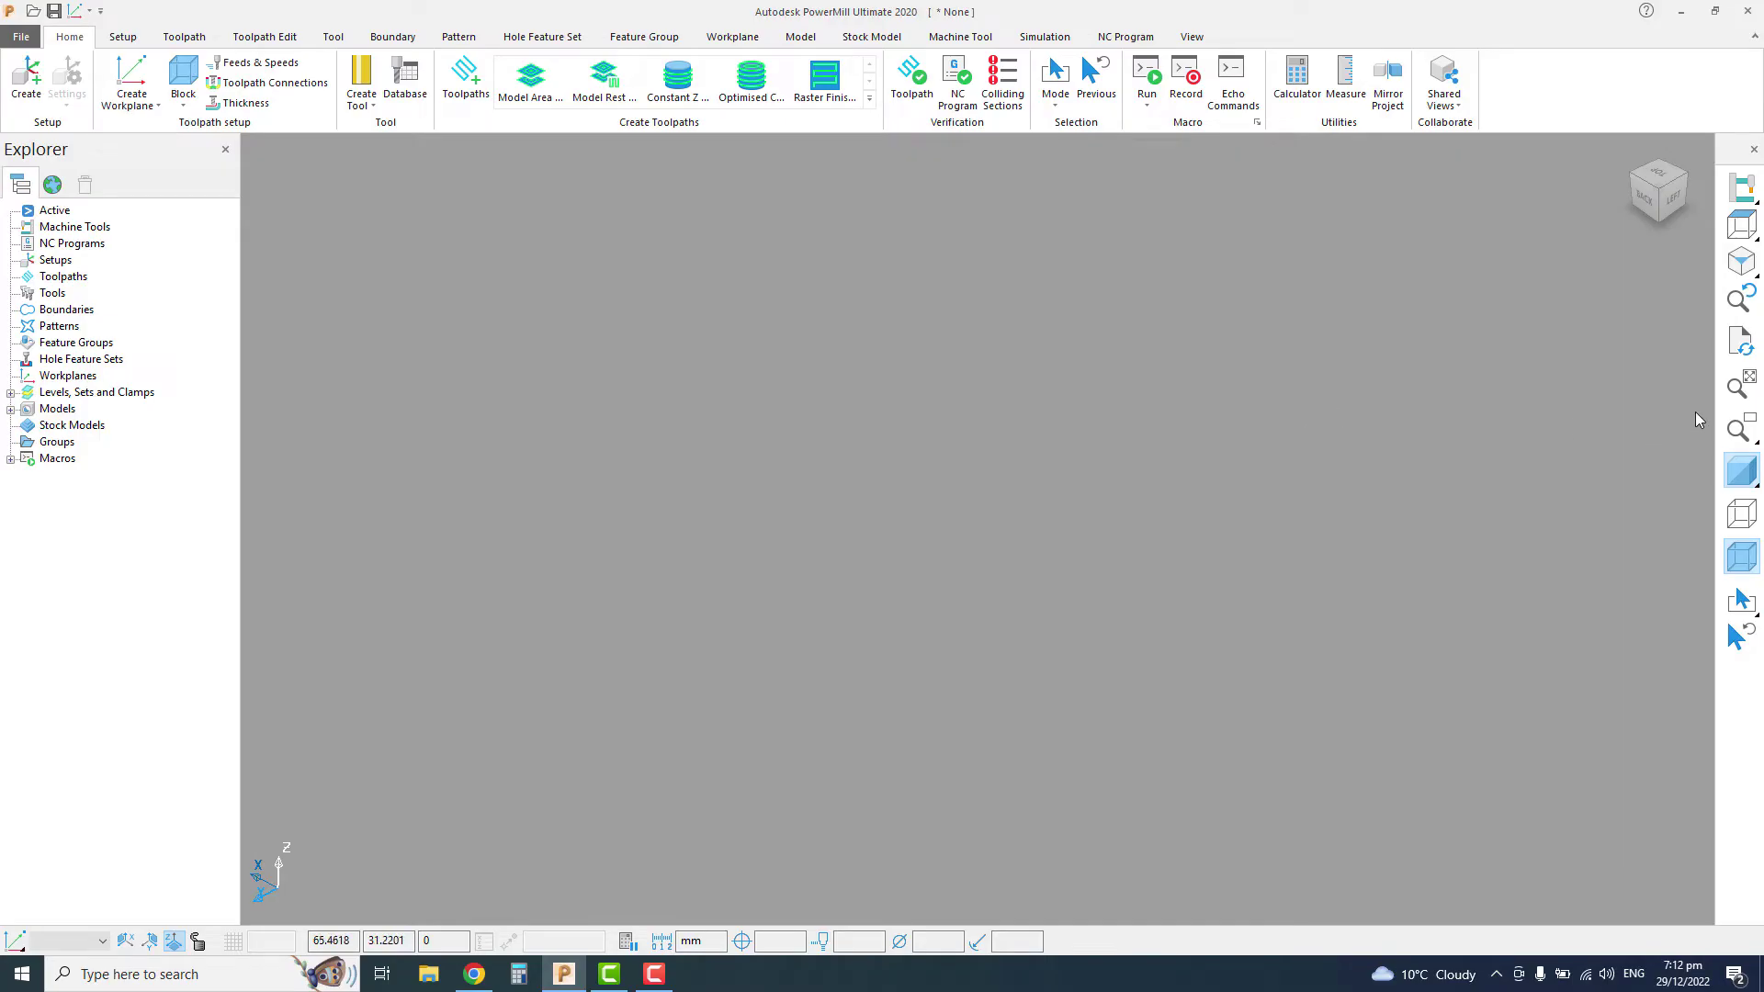
pyautogui.click(1737, 389)
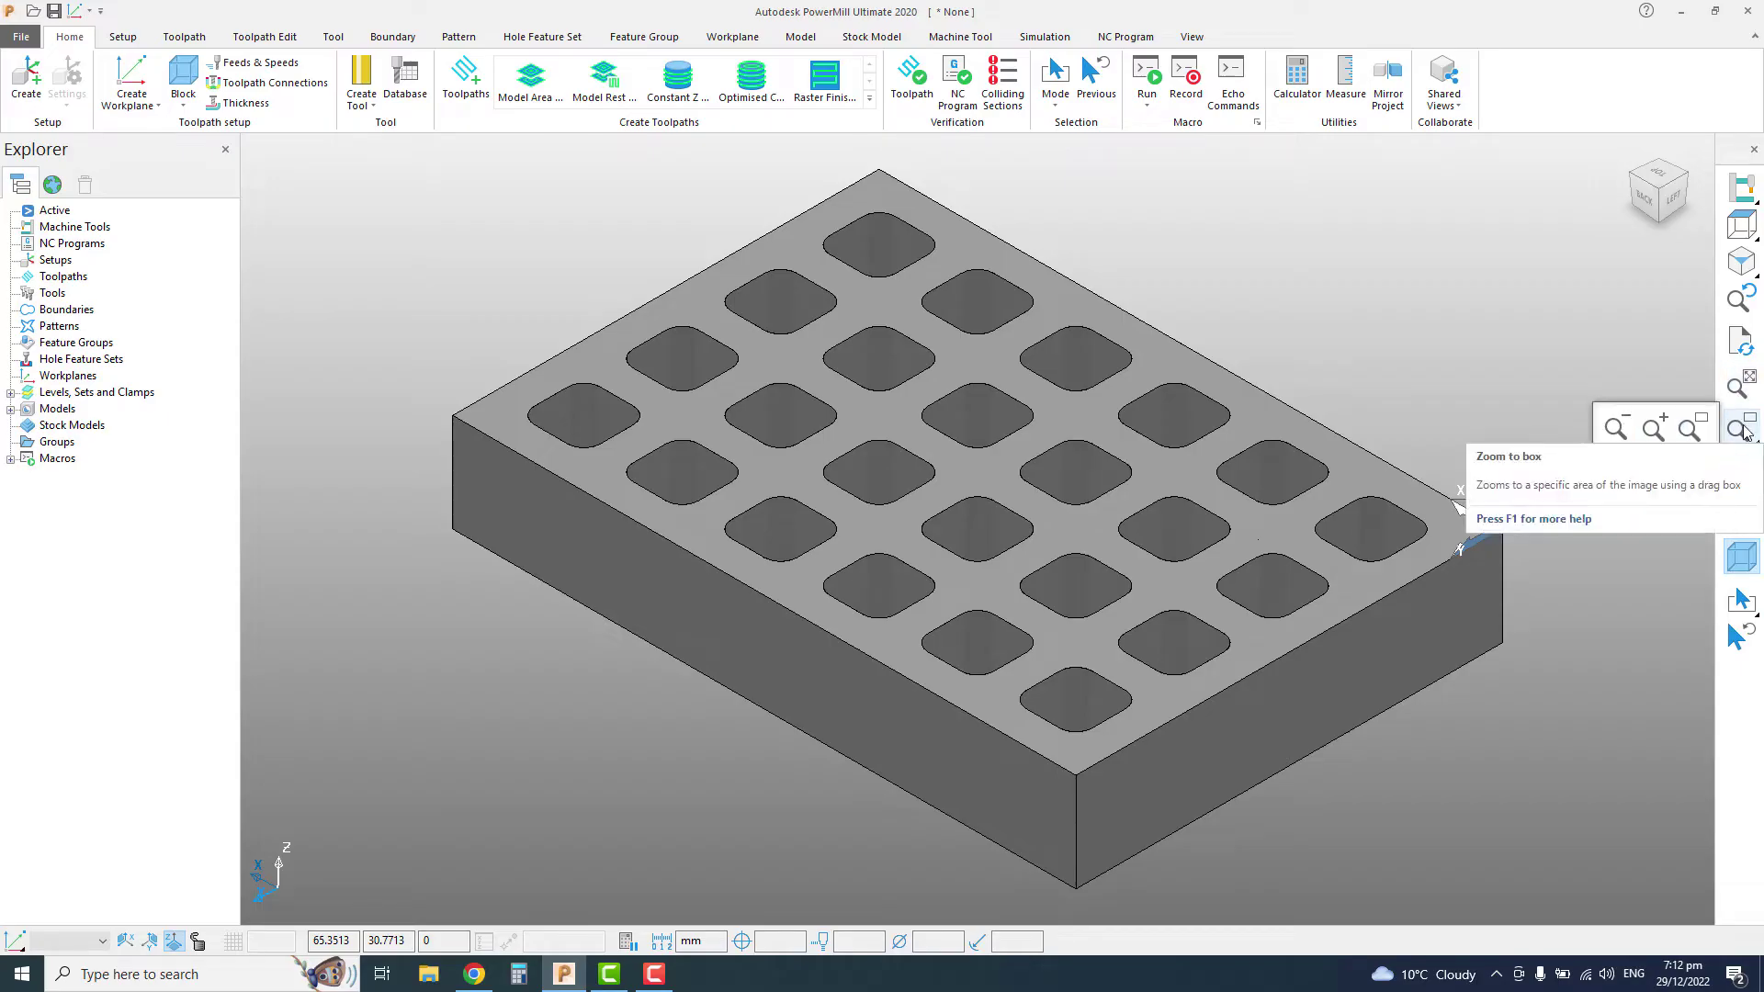
# Step: Zoom to a small box around the edge of the corner pocket nearest the origin
pyautogui.click(1745, 432)
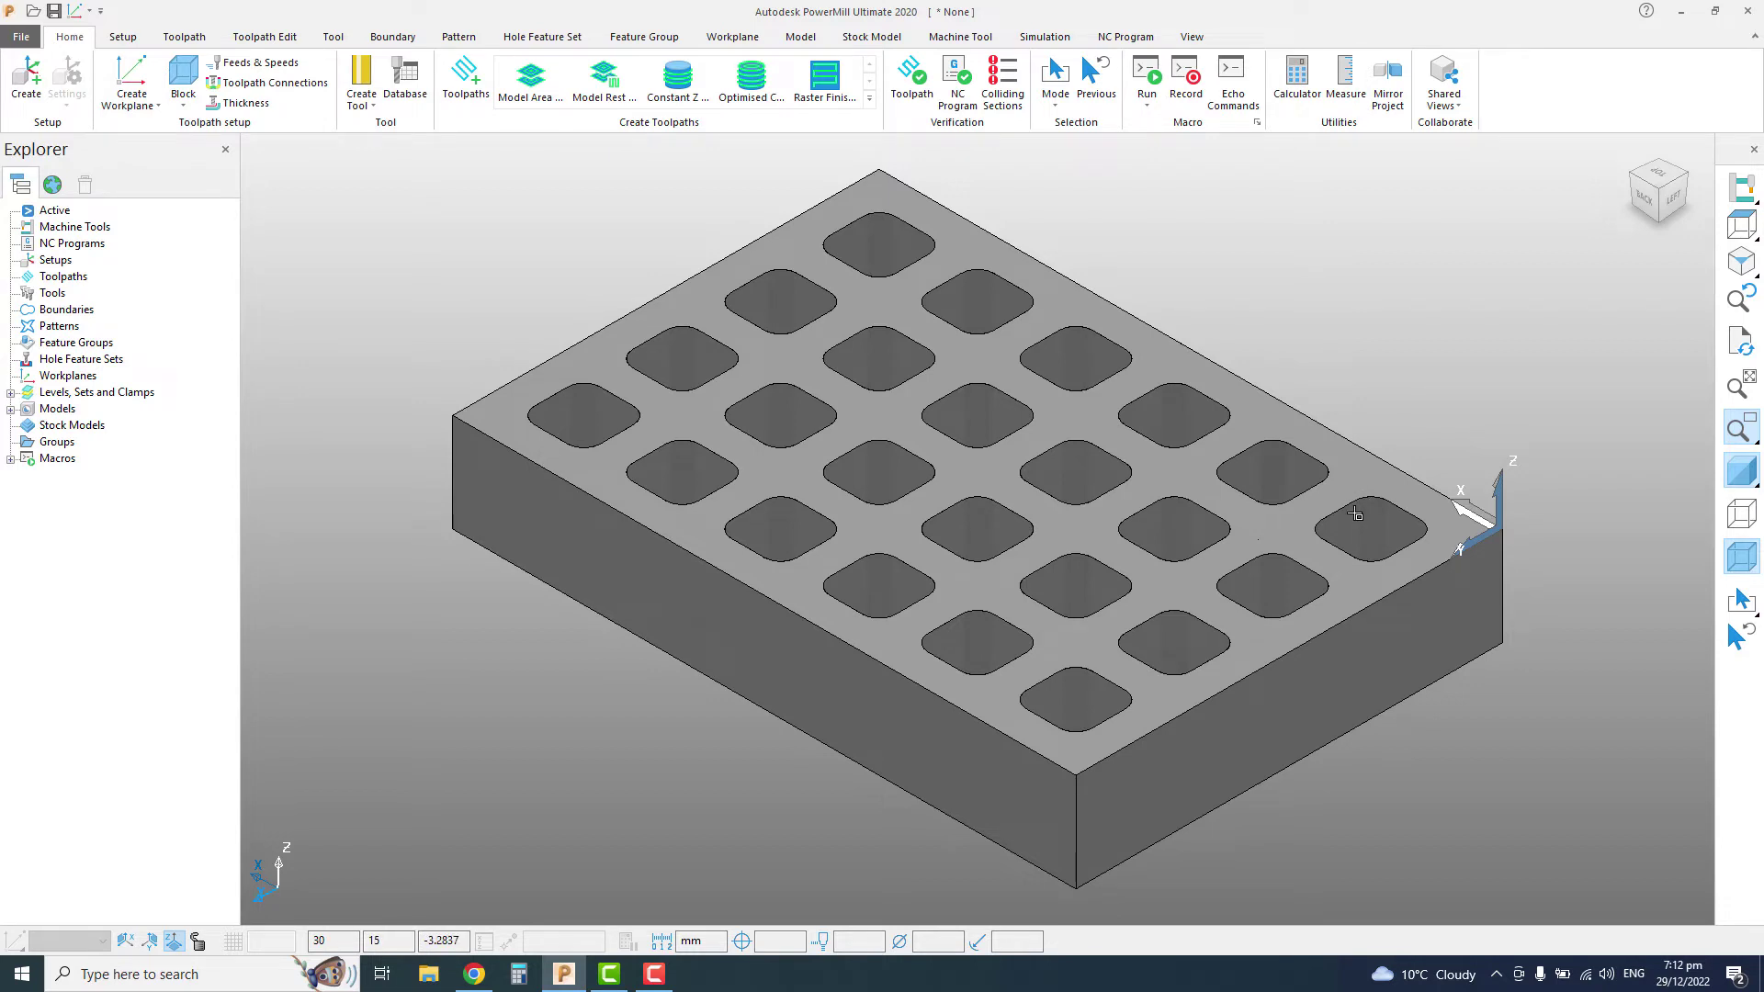
pyautogui.moveTo(1361, 481); pyautogui.dragTo(1397, 522)
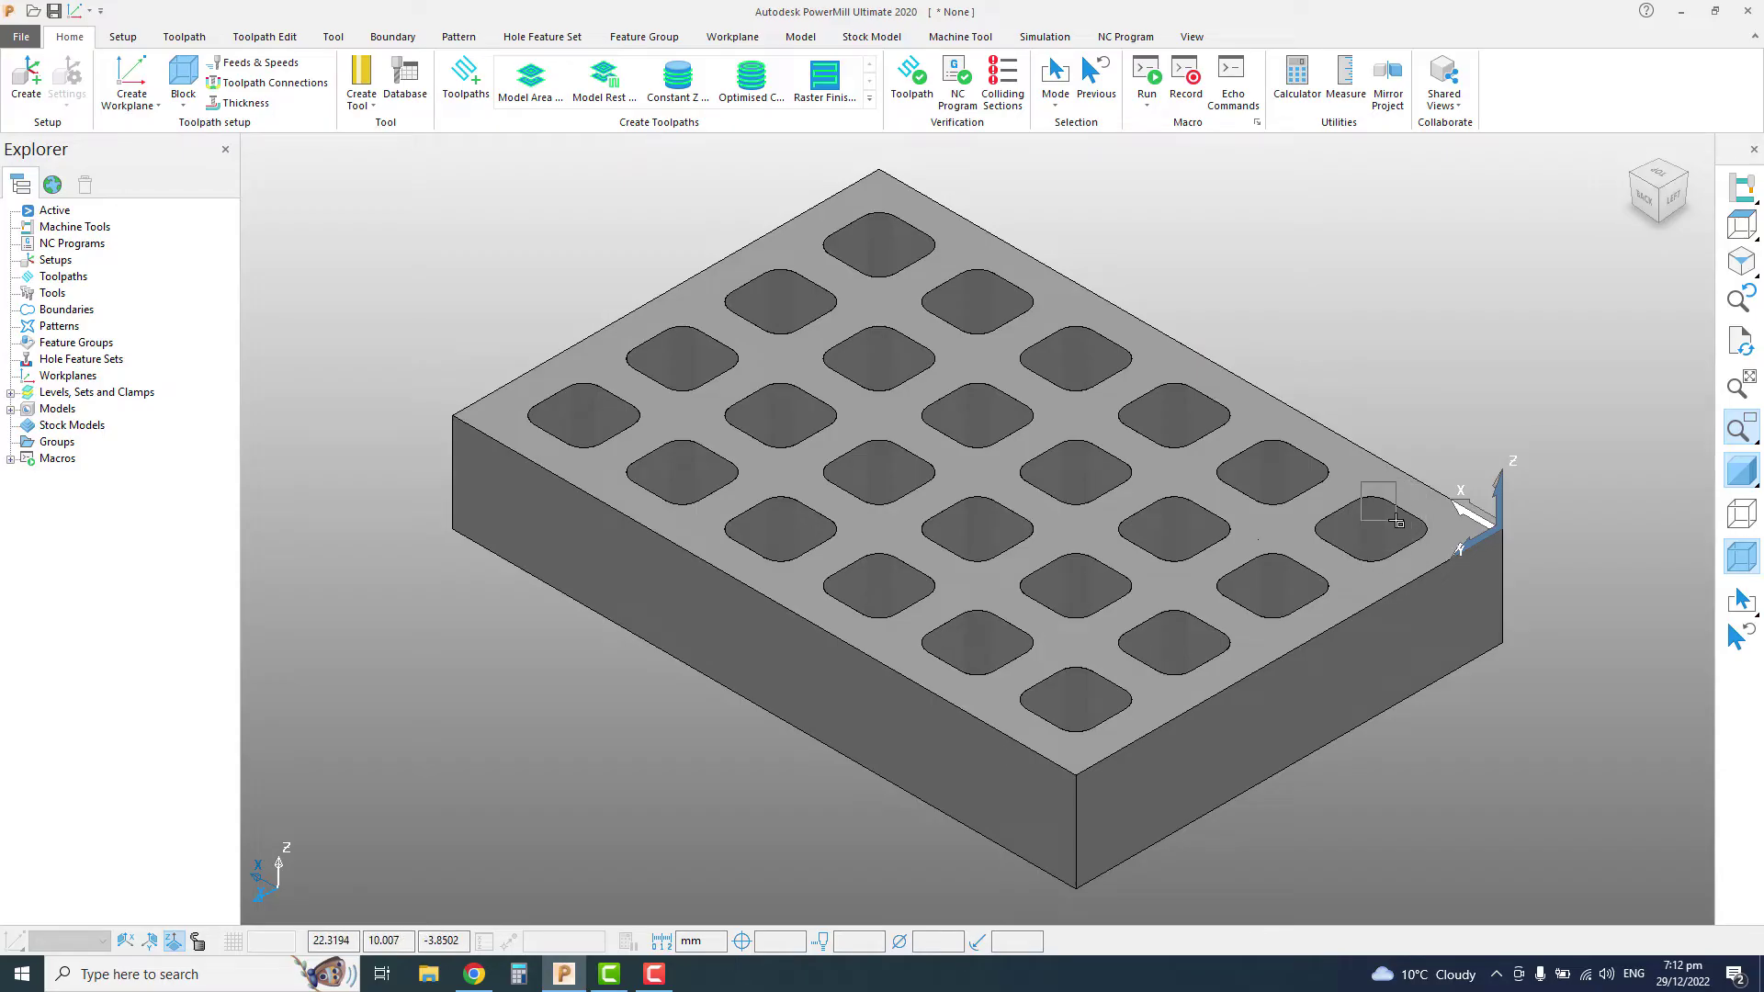